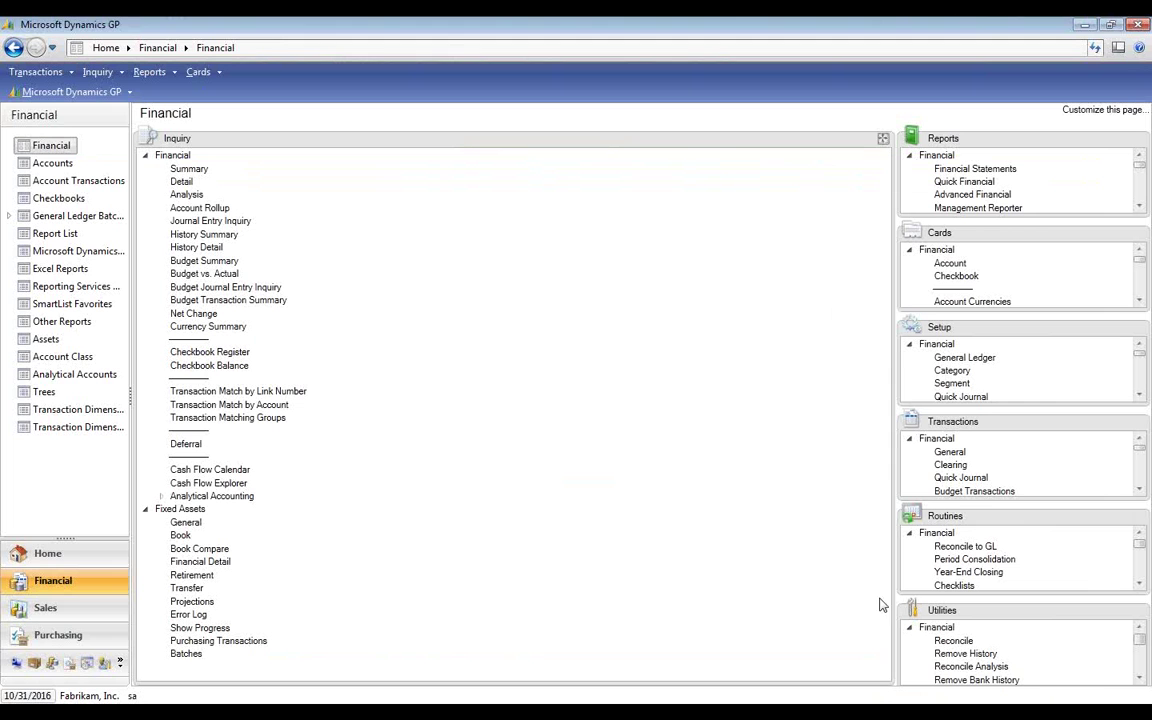
Step: Look up the INTERNAL book values of asset 00001-1 (Office Desk) in the Asset Book Inquiry, closing the inquiry when done
{"action": "left_click", "coordinate": [182, 538]}
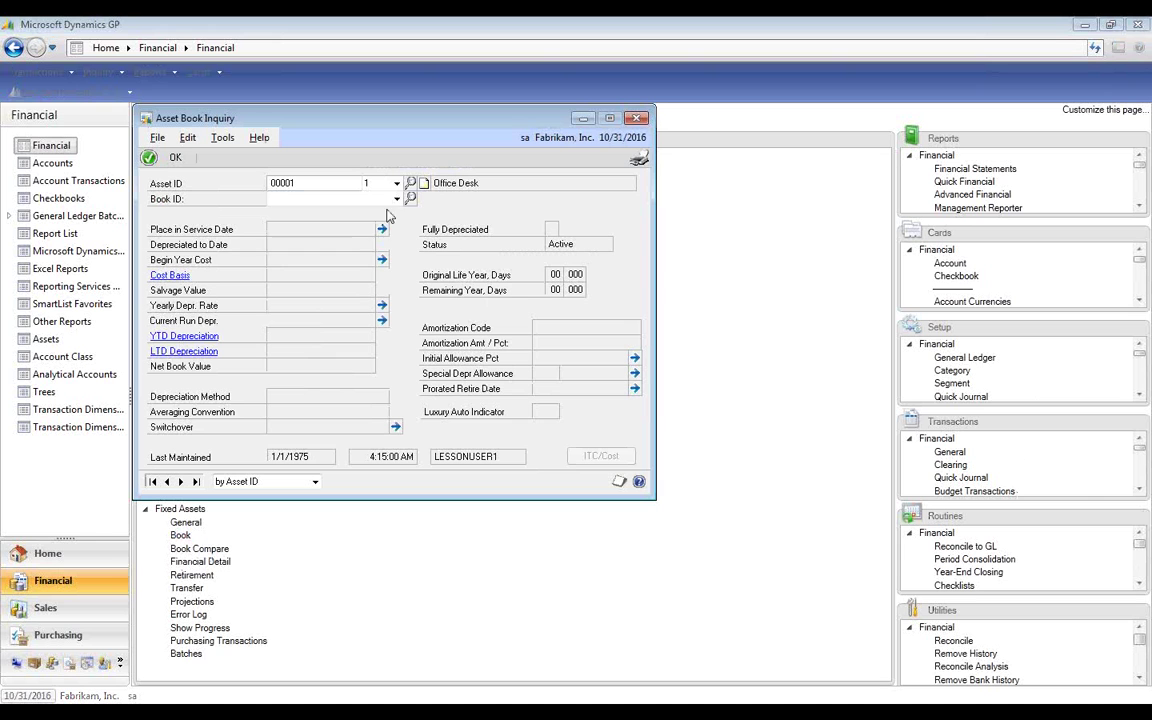
{"action": "left_click", "coordinate": [396, 199]}
{"action": "left_click", "coordinate": [378, 231]}
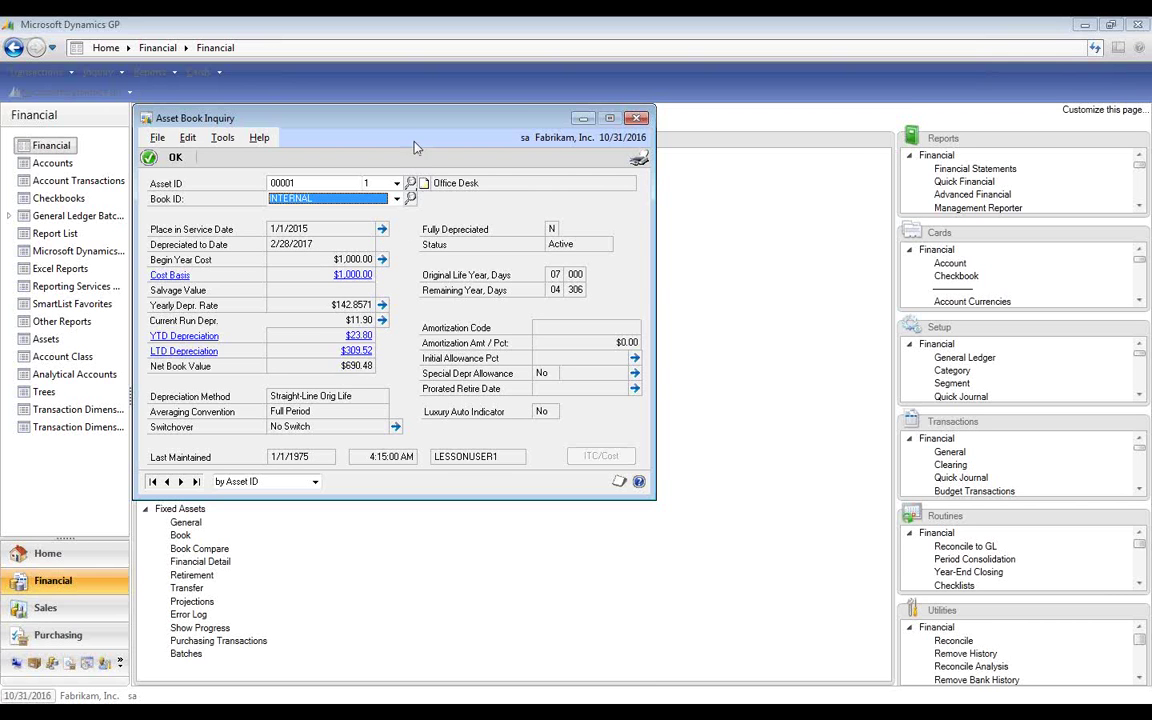
{"action": "left_click_drag", "start_coordinate": [420, 121], "coordinate": [575, 218]}
{"action": "left_click", "coordinate": [791, 215]}
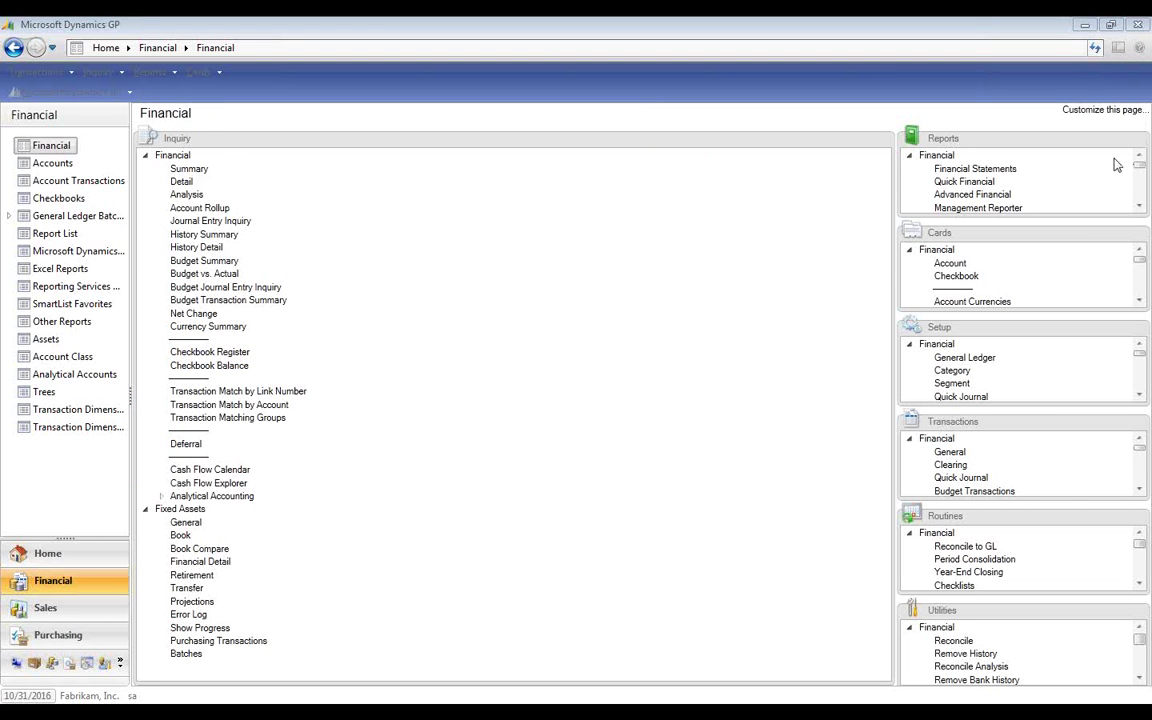
Step: Open the DEMO option of the fixed assets Depreciation Ledger report for modification
{"action": "left_click", "coordinate": [1113, 158]}
{"action": "left_click", "coordinate": [1138, 140]}
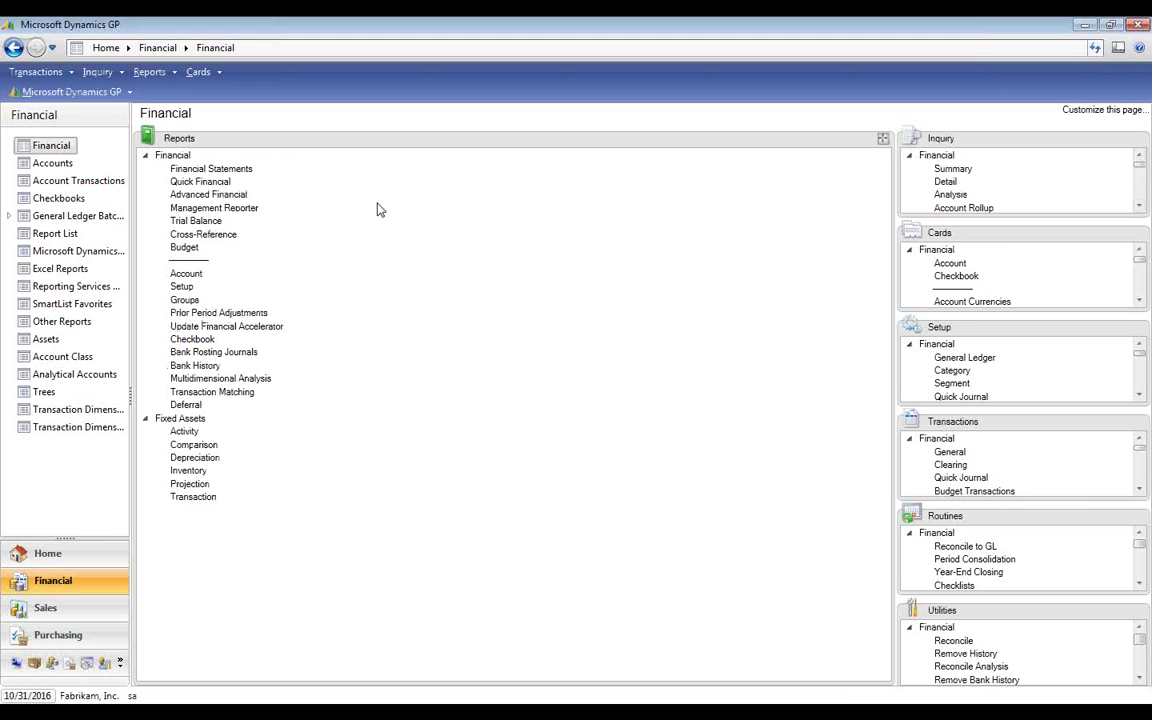
{"action": "left_click", "coordinate": [194, 457]}
{"action": "left_click", "coordinate": [464, 268]}
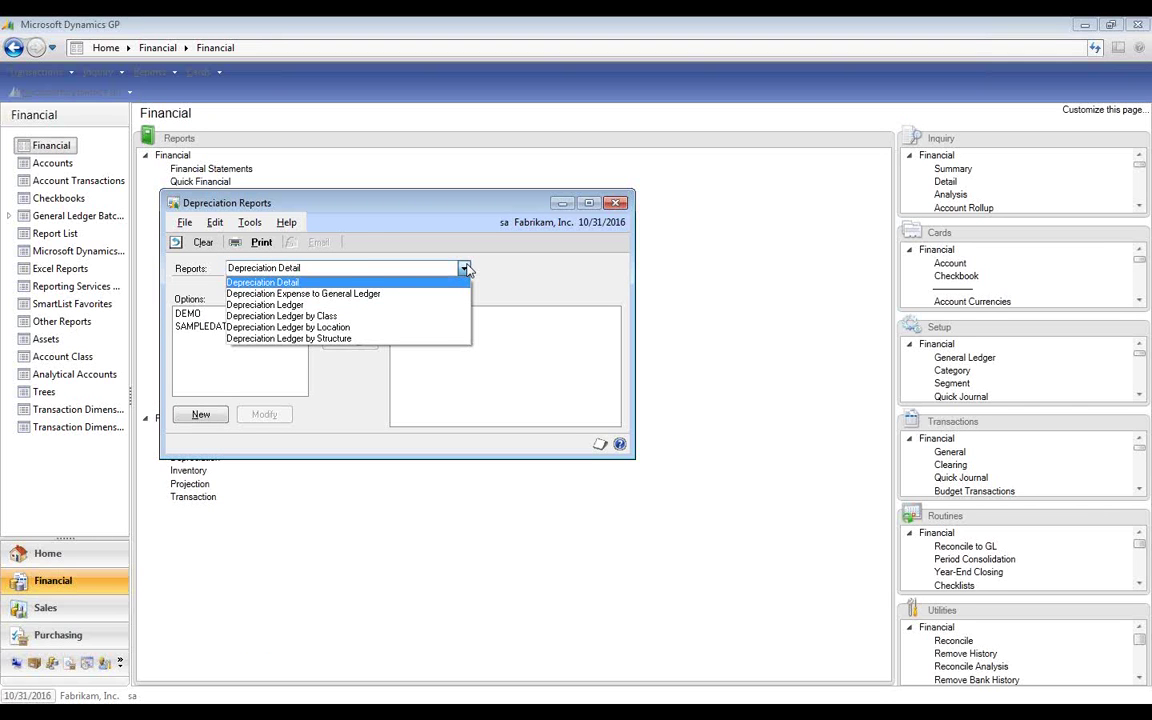
{"action": "left_click", "coordinate": [295, 308]}
{"action": "left_click", "coordinate": [192, 314]}
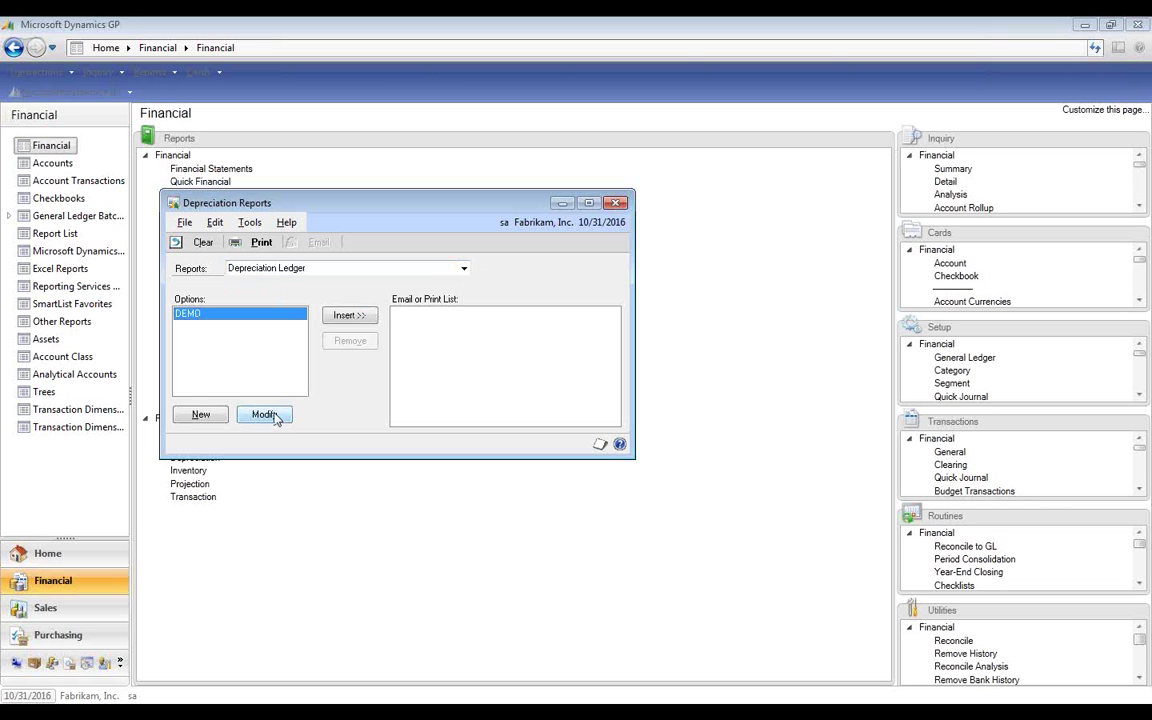
{"action": "left_click", "coordinate": [265, 414]}
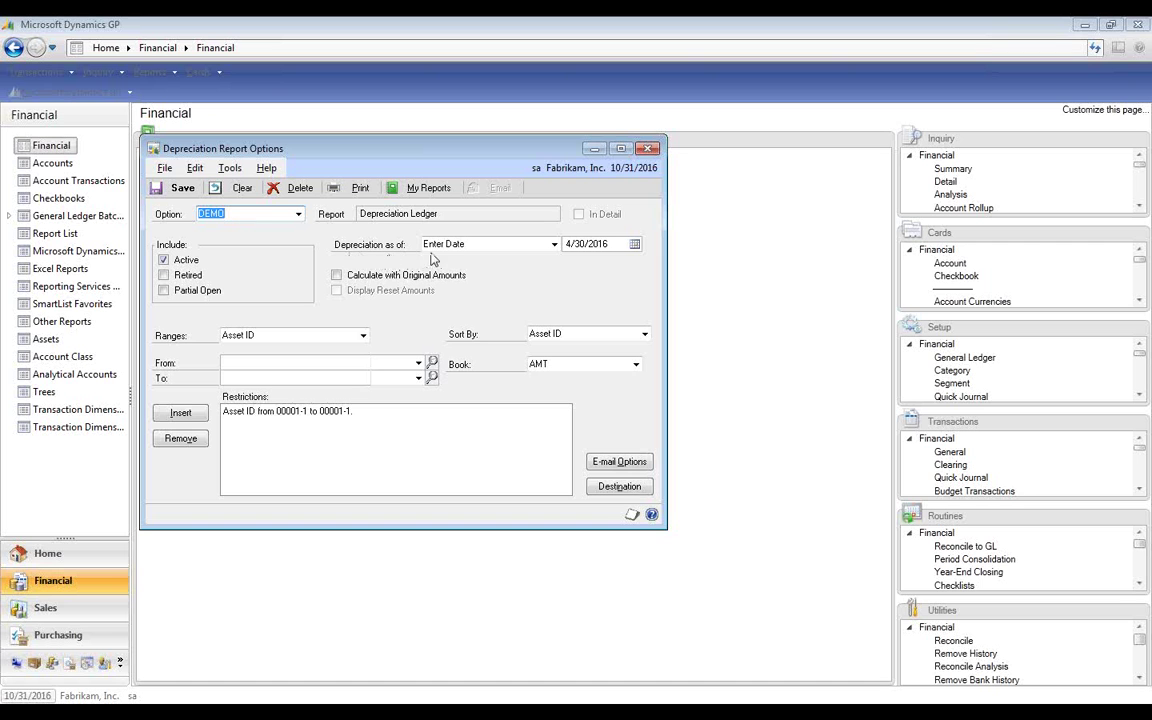
Step: Run the Depreciation Ledger with depreciation as of 4/30/2016, view the output full size, and close the report and its options
{"action": "left_click", "coordinate": [615, 245]}
{"action": "type", "text": "04302016"}
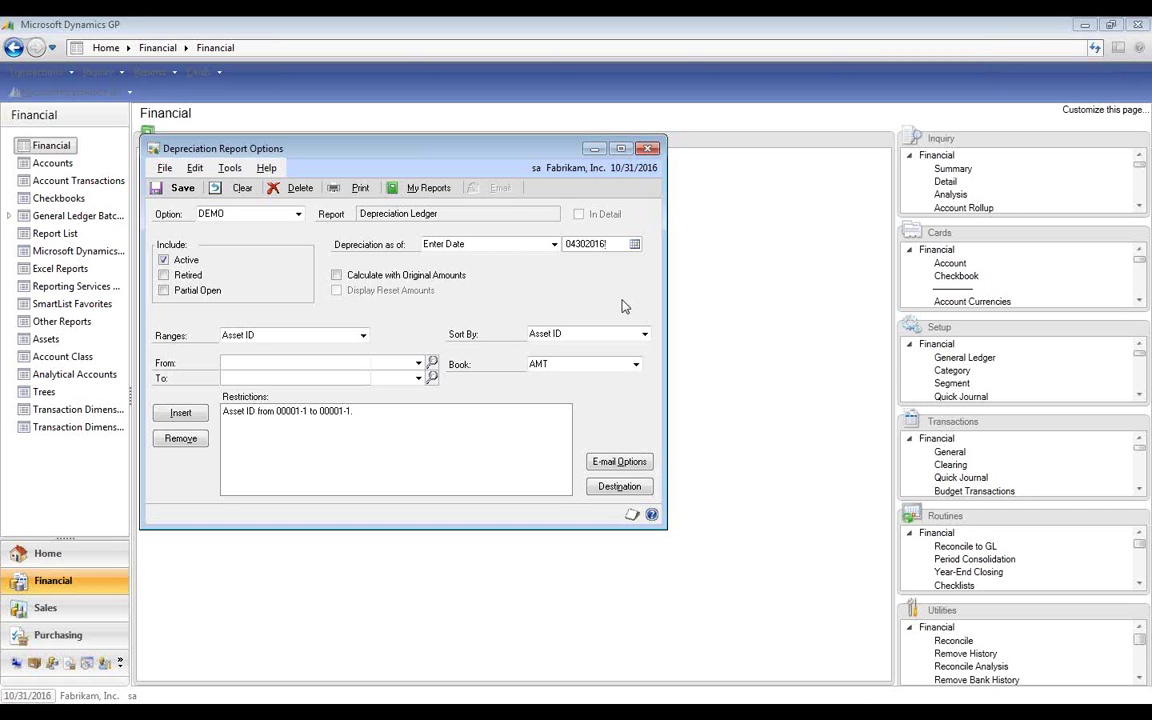
{"action": "left_click", "coordinate": [359, 190]}
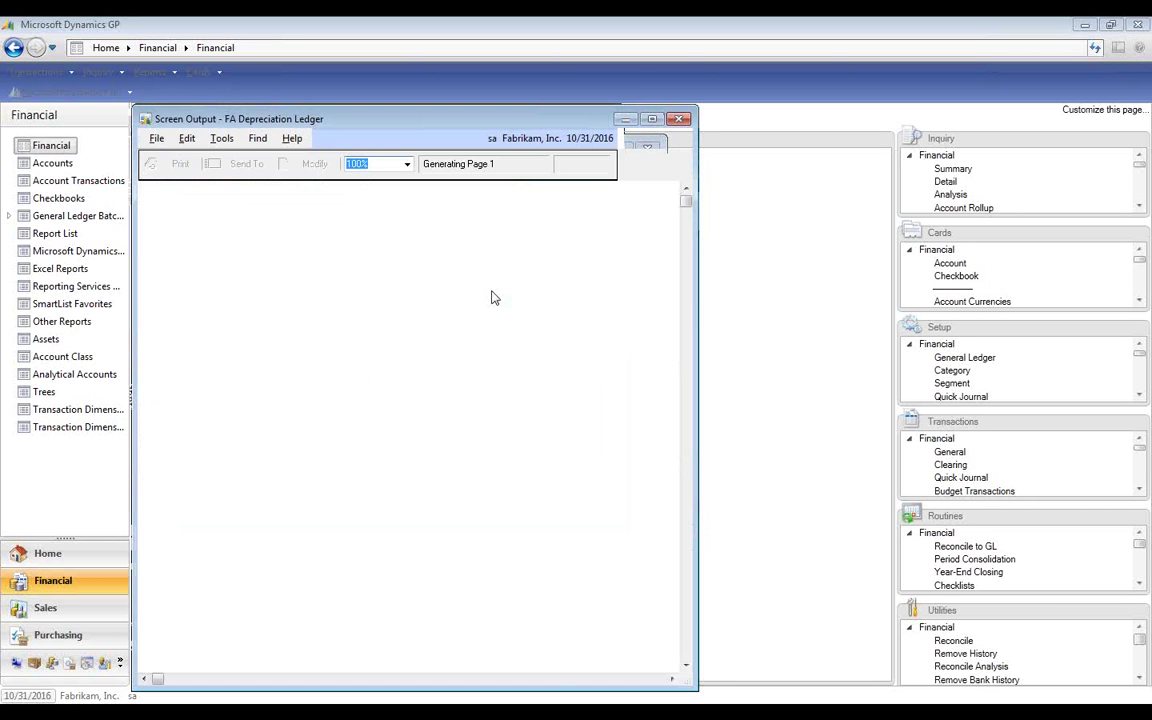
{"action": "left_click", "coordinate": [651, 119]}
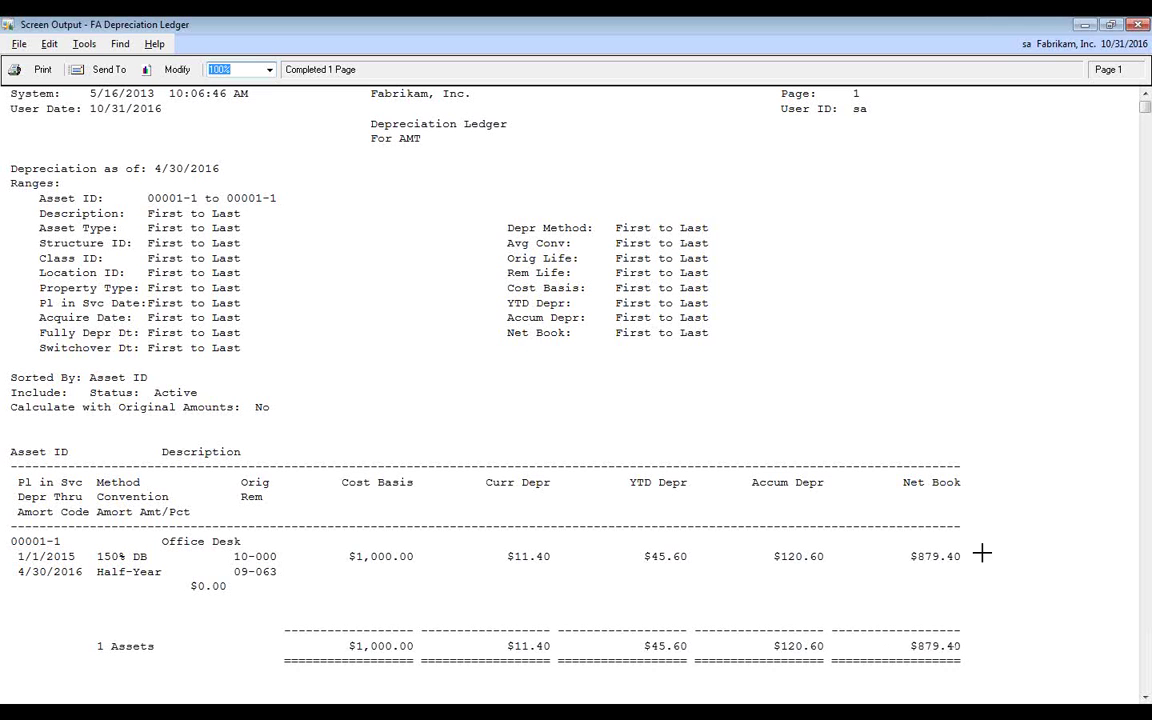
{"action": "left_click", "coordinate": [1137, 25]}
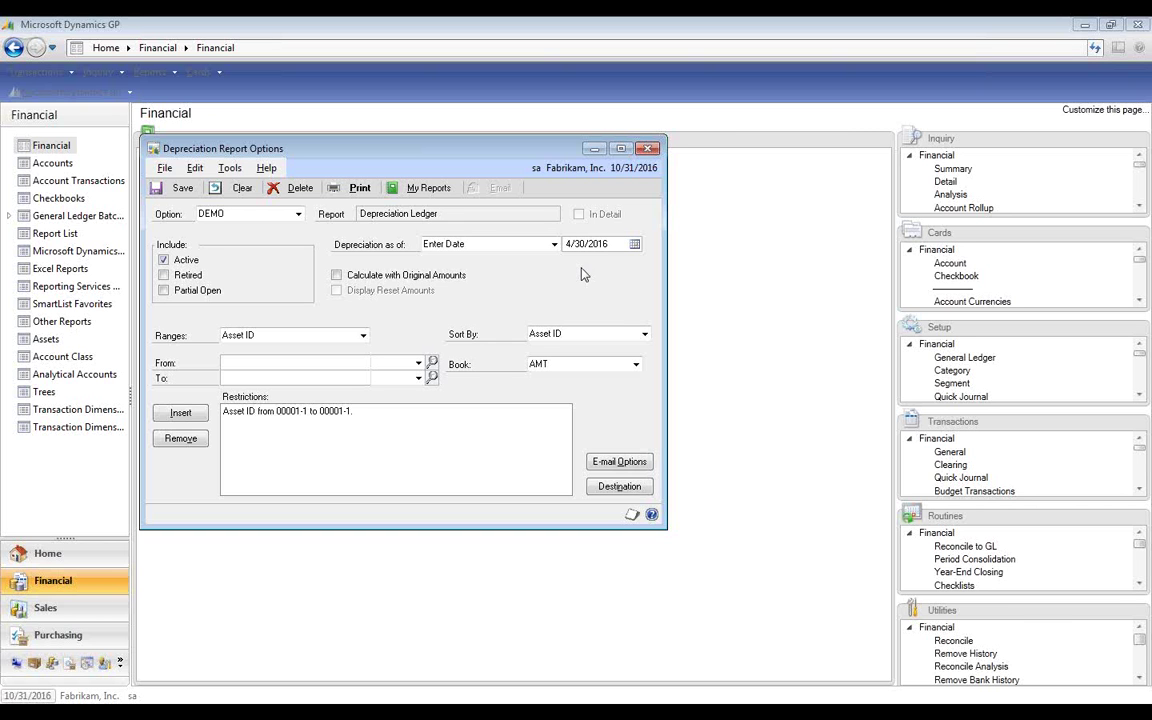
{"action": "left_click", "coordinate": [646, 150]}
Step: Open the DEMO option of the Depreciation Detail report to review its settings
{"action": "left_click", "coordinate": [462, 268]}
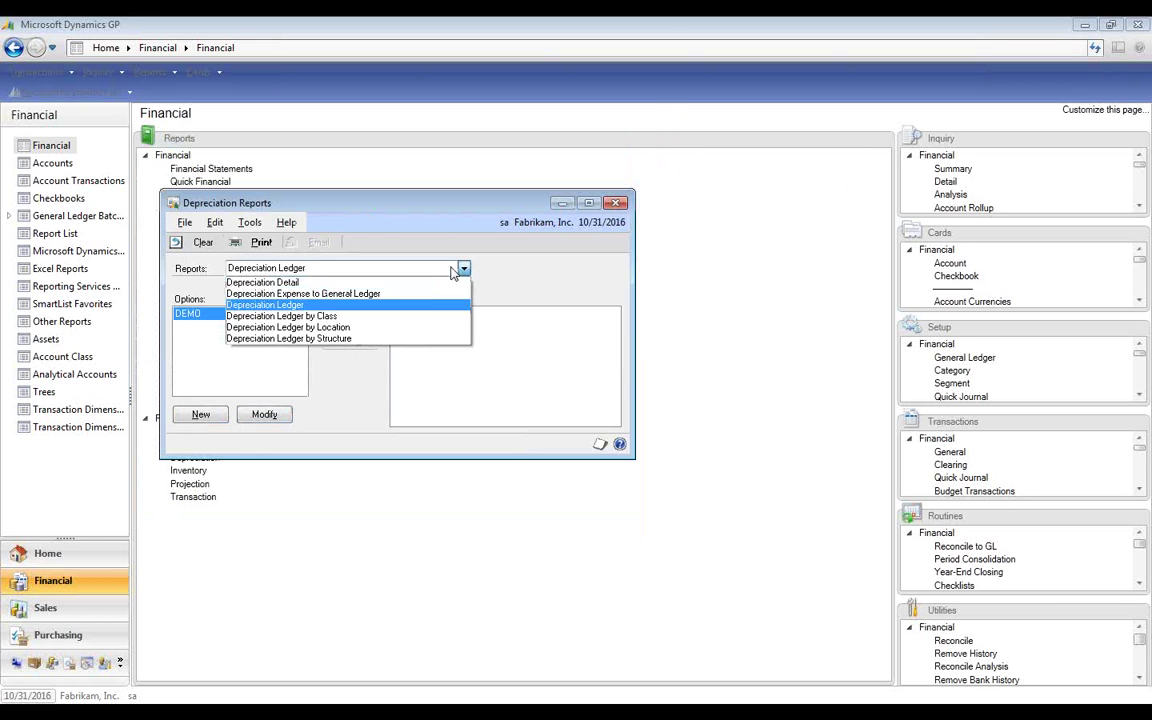
{"action": "left_click", "coordinate": [268, 282]}
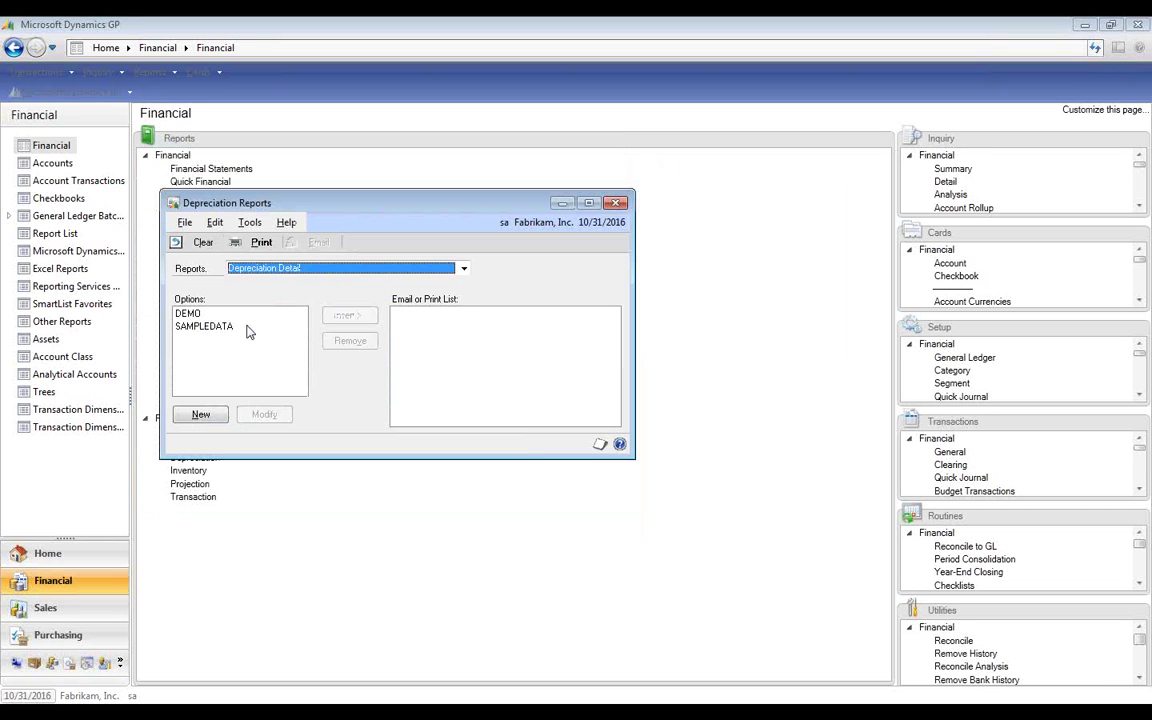
{"action": "left_click", "coordinate": [189, 313]}
{"action": "left_click", "coordinate": [264, 414]}
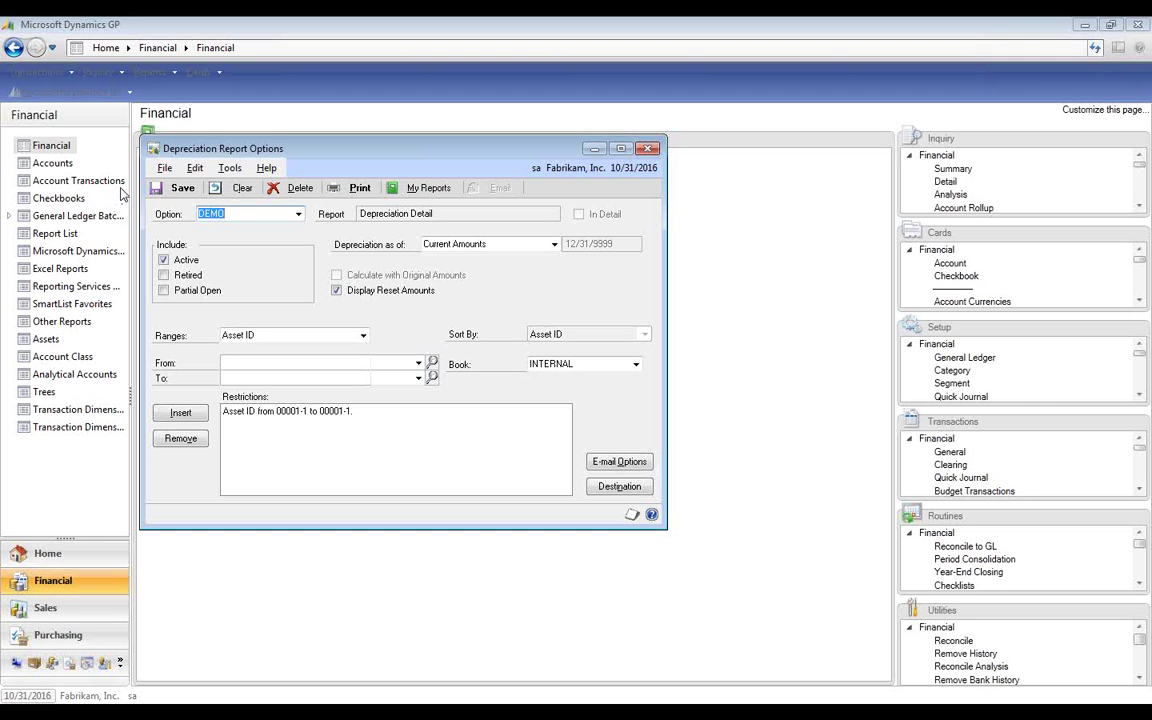
Step: Switch to the running PowerPoint slide show of the fixed assets webinar and advance it to the next slide
{"action": "left_click", "coordinate": [400, 697]}
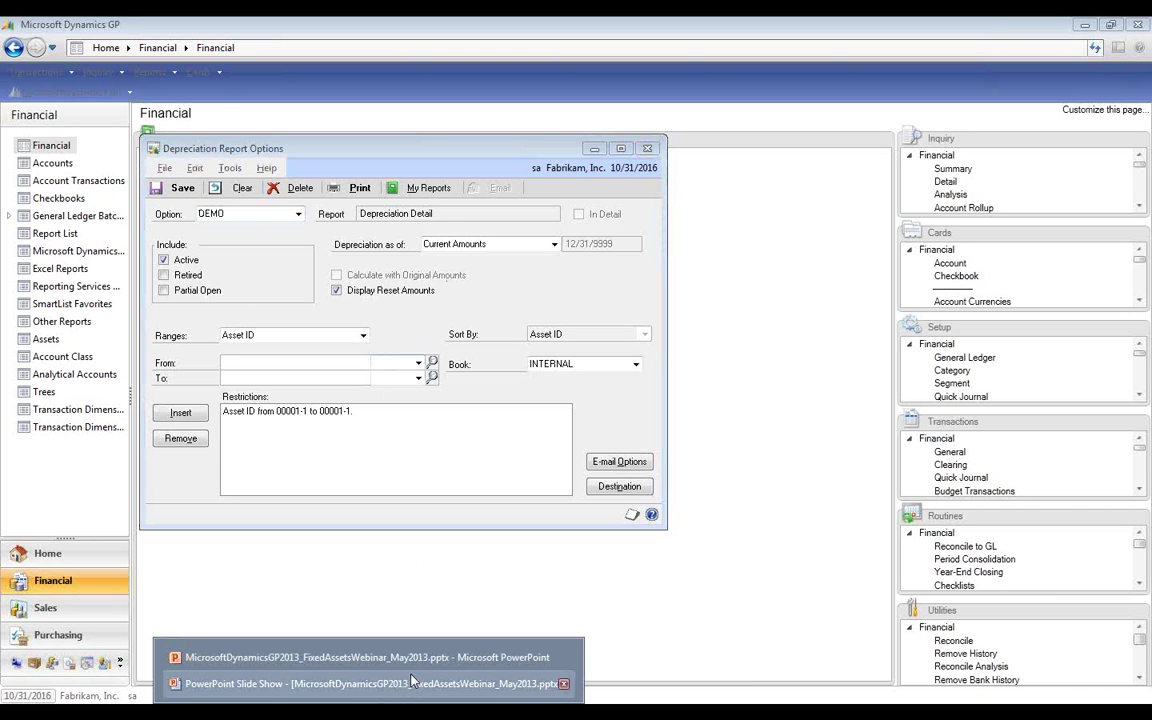
{"action": "left_click", "coordinate": [390, 684]}
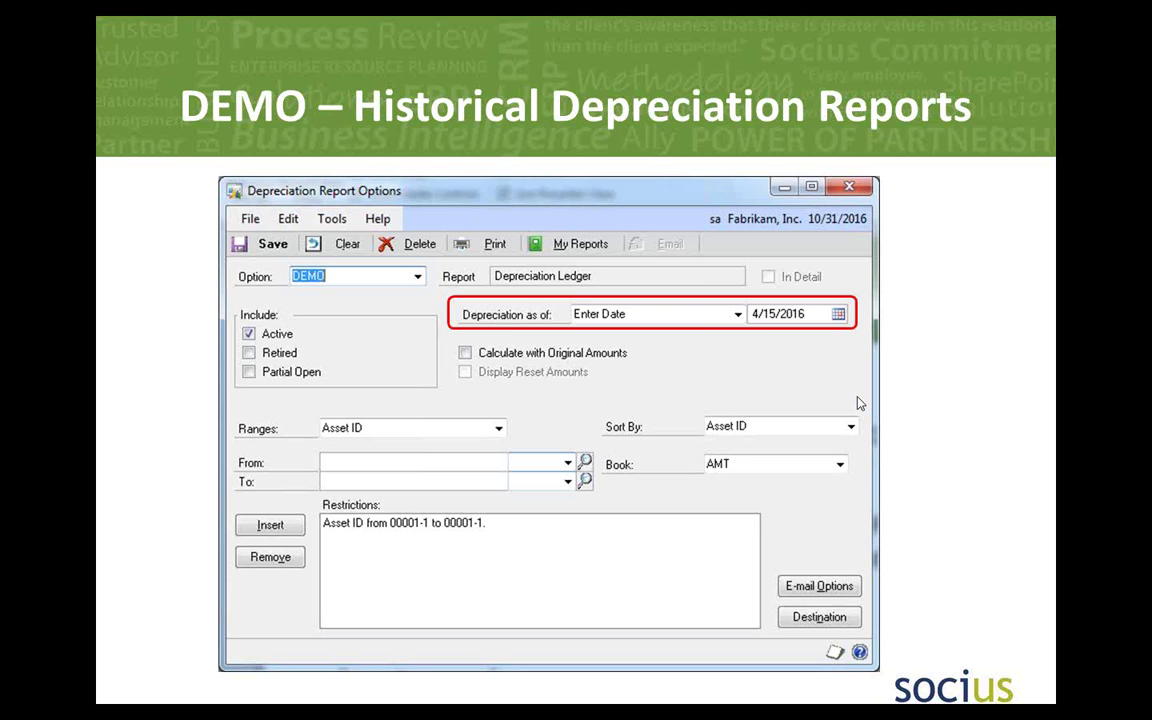
{"action": "left_click", "coordinate": [857, 398]}
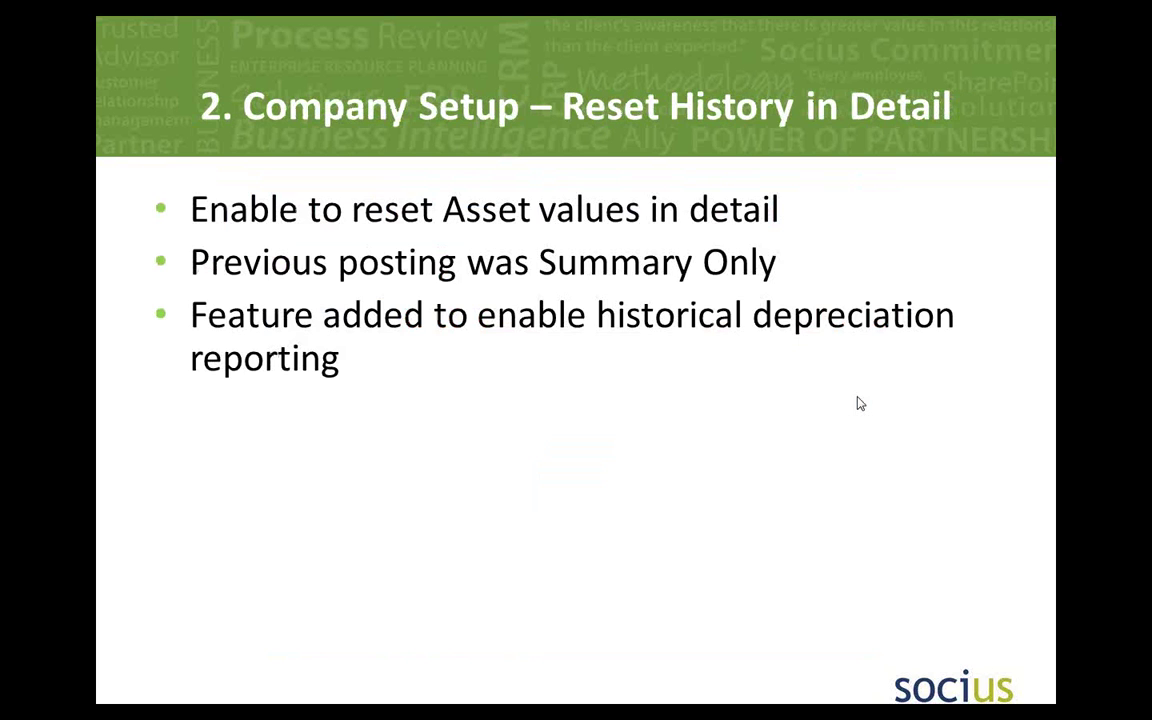
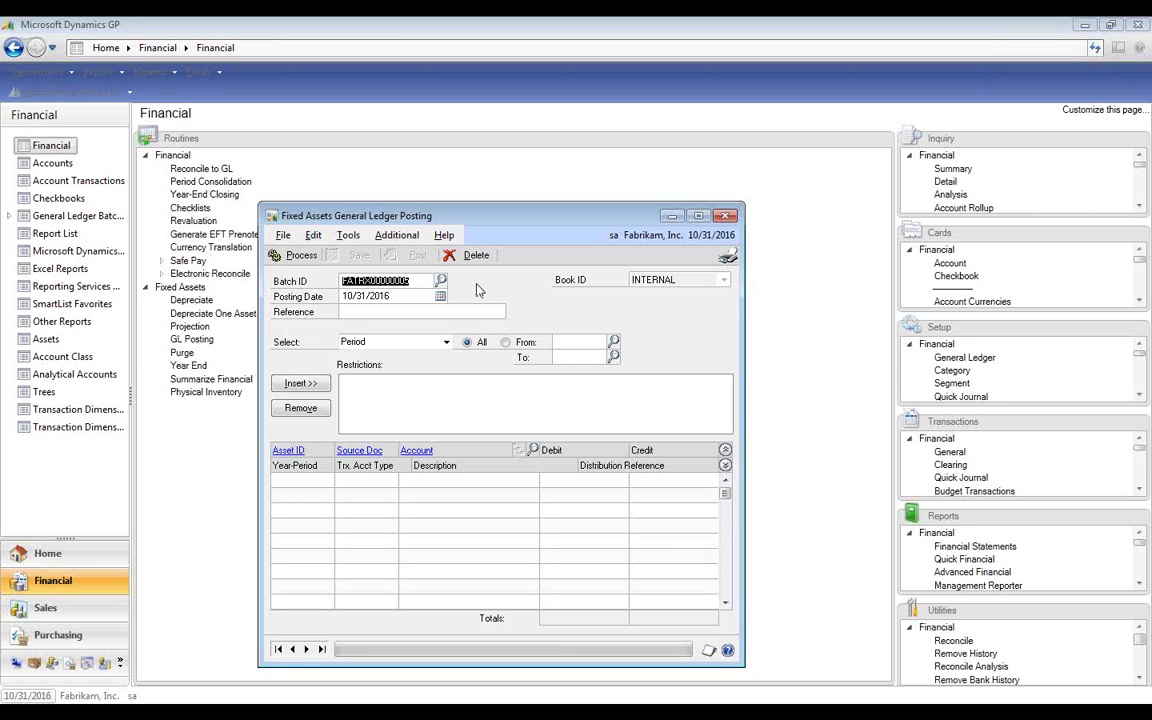
Step: Enter "Post to GL in Detail" as the reference of the Fixed Assets General Ledger Posting batch
{"action": "key", "text": "Tab"}
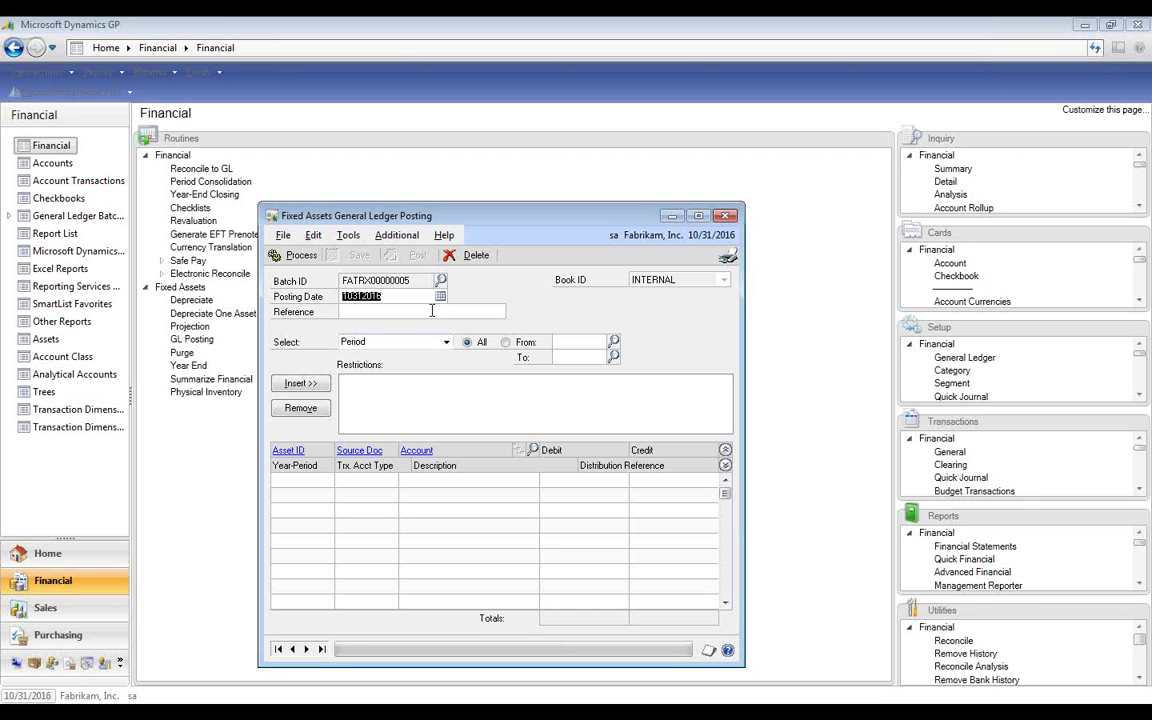
{"action": "left_click", "coordinate": [432, 311]}
{"action": "type", "text": "Post to GL i"}
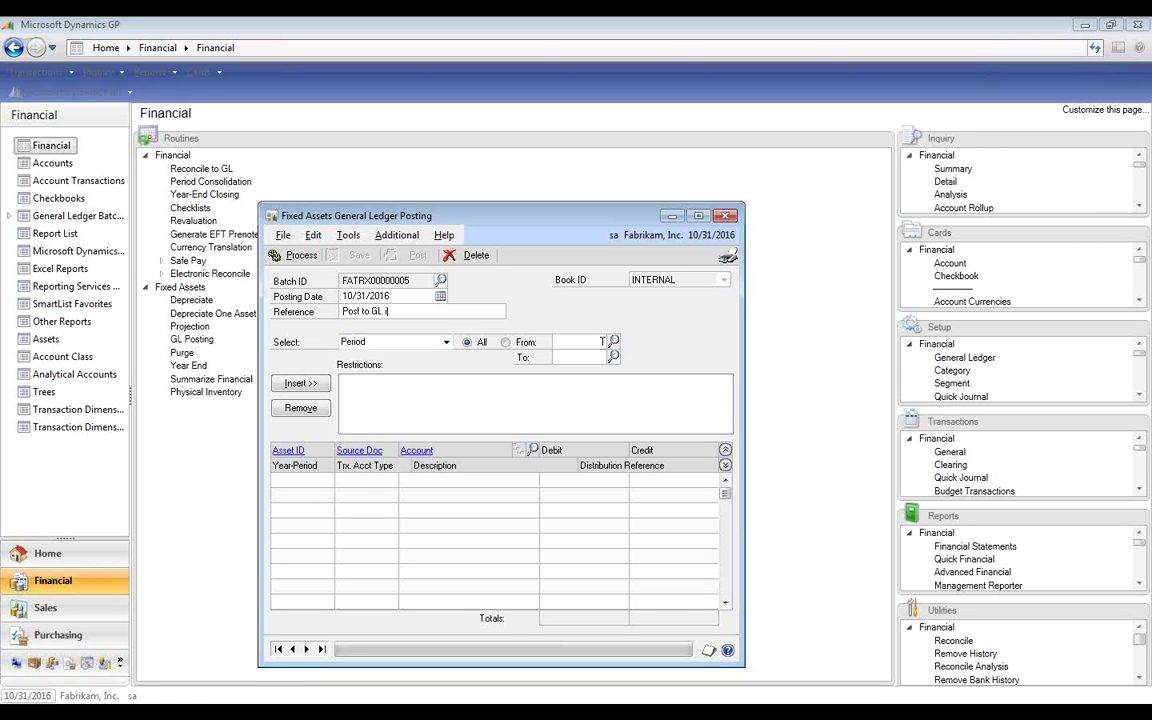
{"action": "type", "text": "n Detail"}
Step: Restrict the posting batch to period 10 of 2016
{"action": "left_click", "coordinate": [614, 342]}
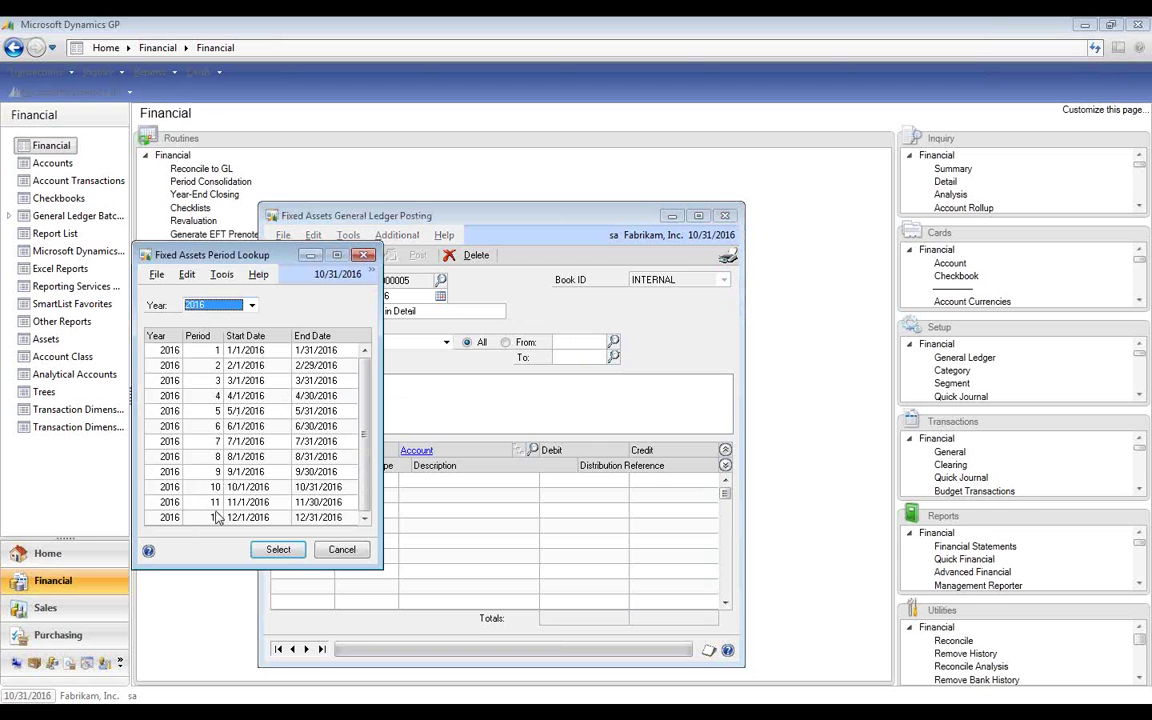
{"action": "left_click", "coordinate": [240, 487]}
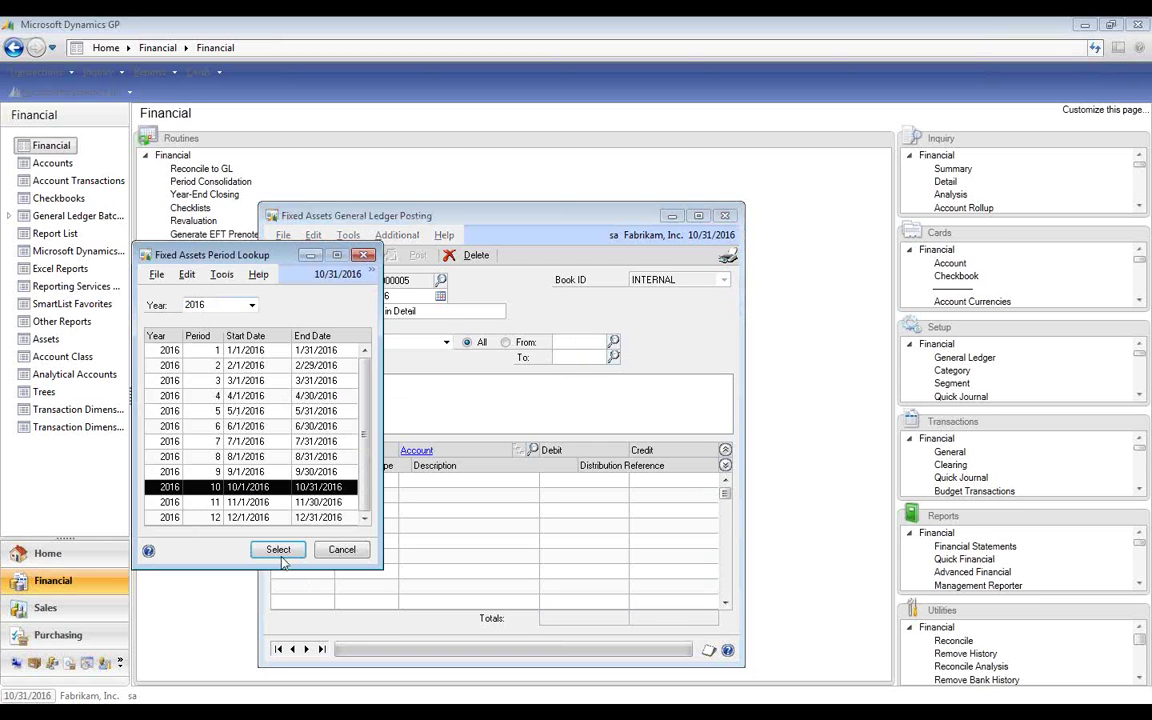
{"action": "left_click", "coordinate": [279, 551]}
{"action": "left_click", "coordinate": [300, 383]}
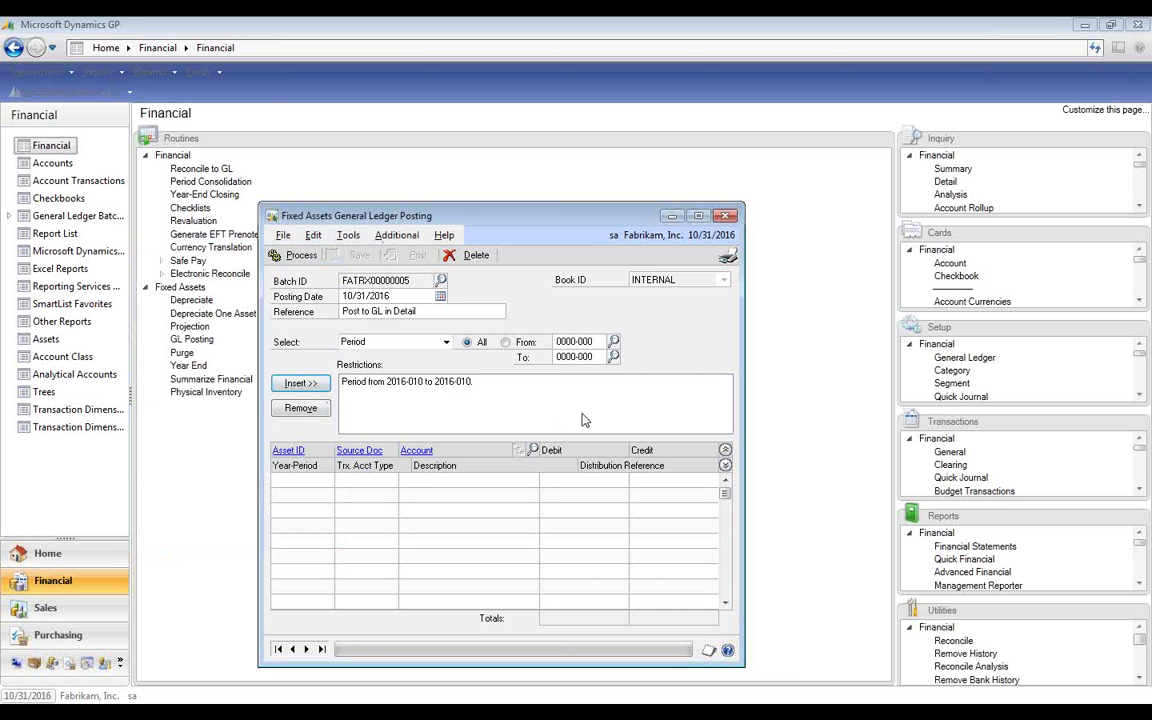
Step: Add a Source Document restriction from FARET to FARET and process the batch
{"action": "left_click", "coordinate": [446, 346]}
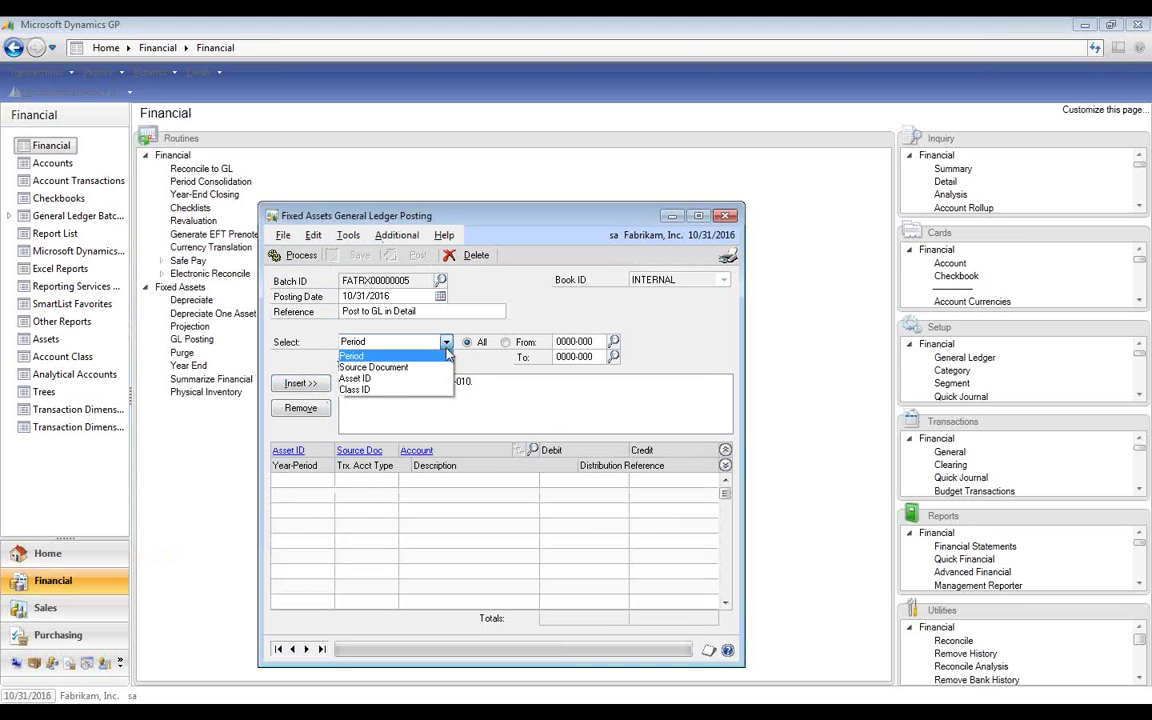
{"action": "left_click", "coordinate": [414, 369]}
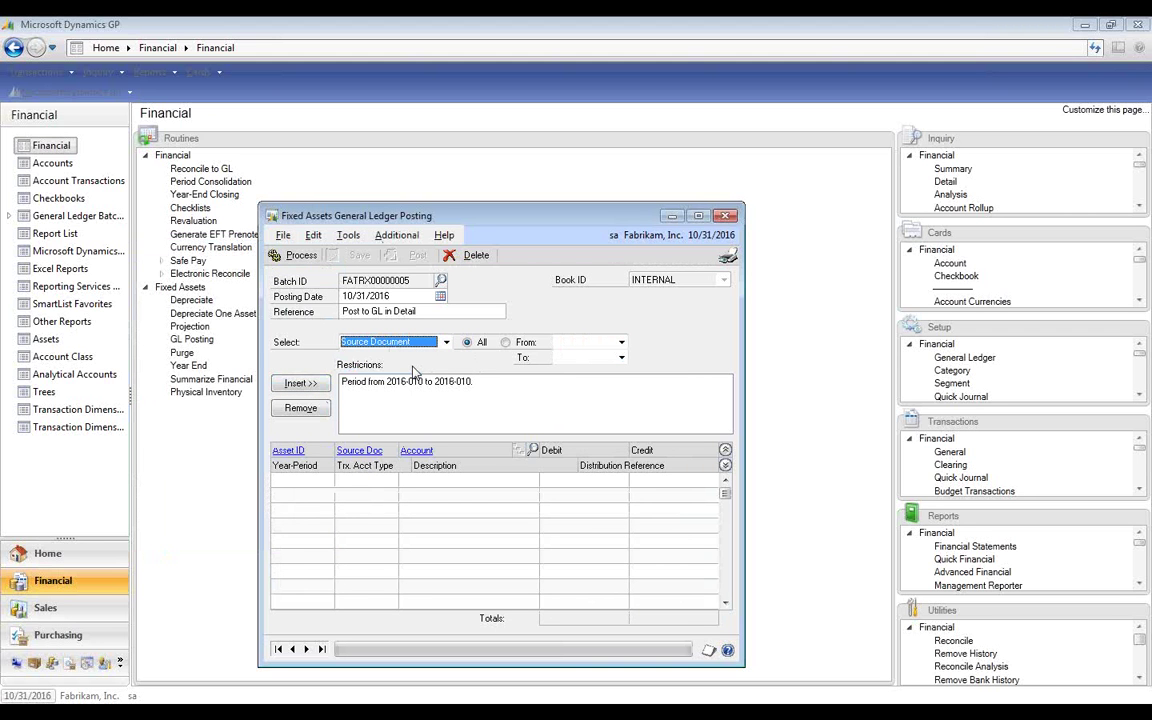
{"action": "left_click", "coordinate": [621, 342]}
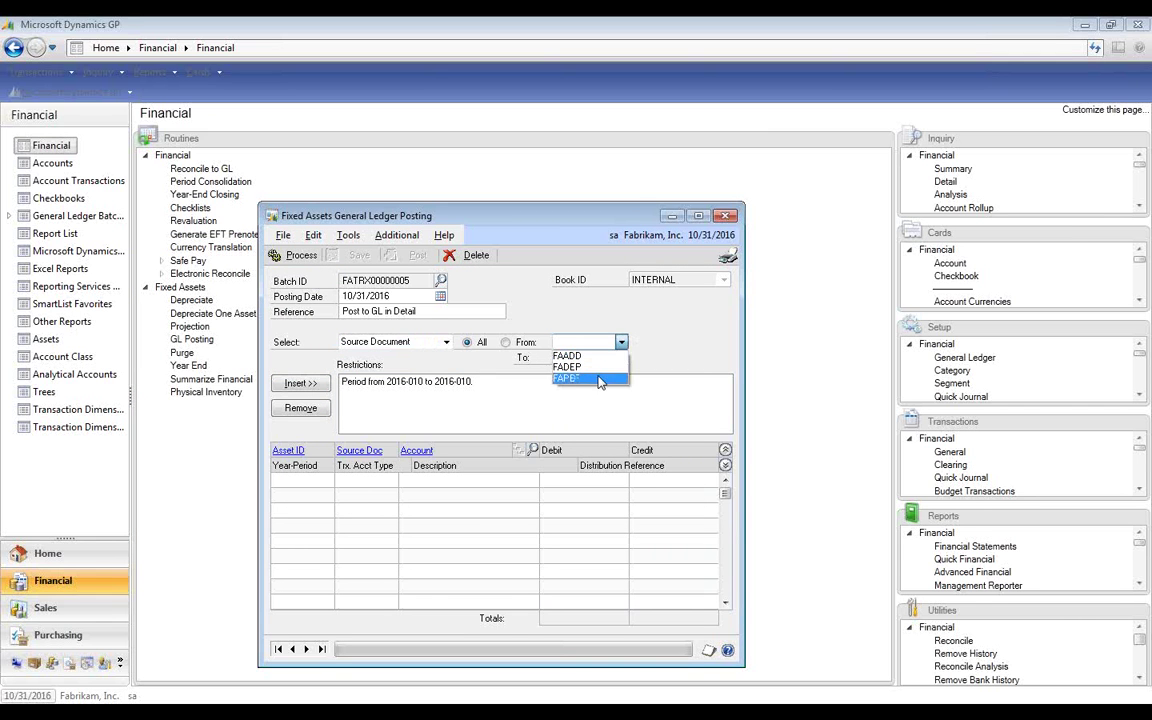
{"action": "left_click", "coordinate": [590, 379]}
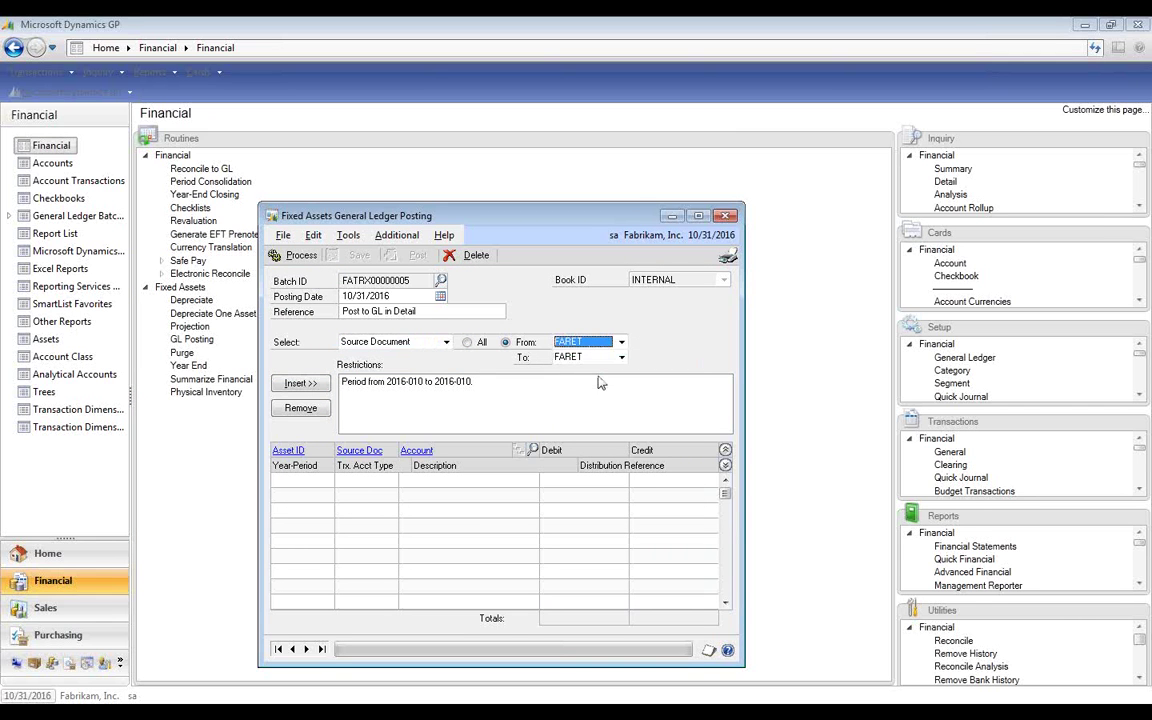
{"action": "left_click", "coordinate": [305, 386]}
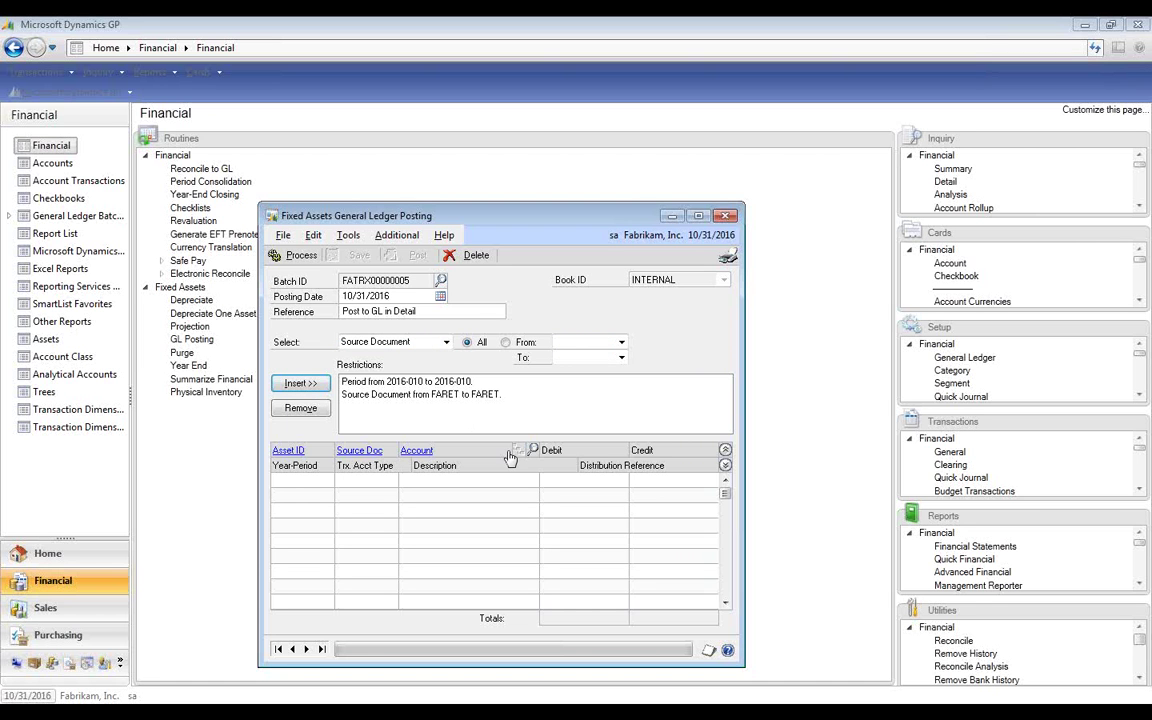
{"action": "left_click", "coordinate": [291, 258]}
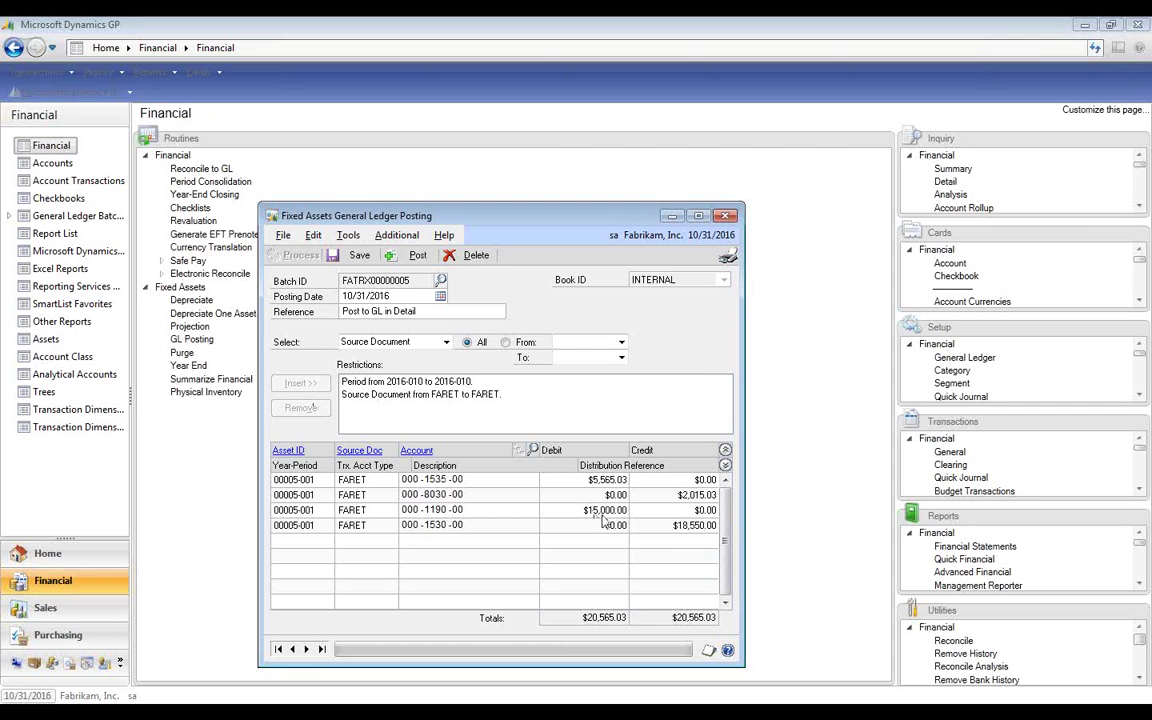
Step: Expand the distribution line details and change the Proceeds line's account to 000-1250-00
{"action": "left_click", "coordinate": [725, 467]}
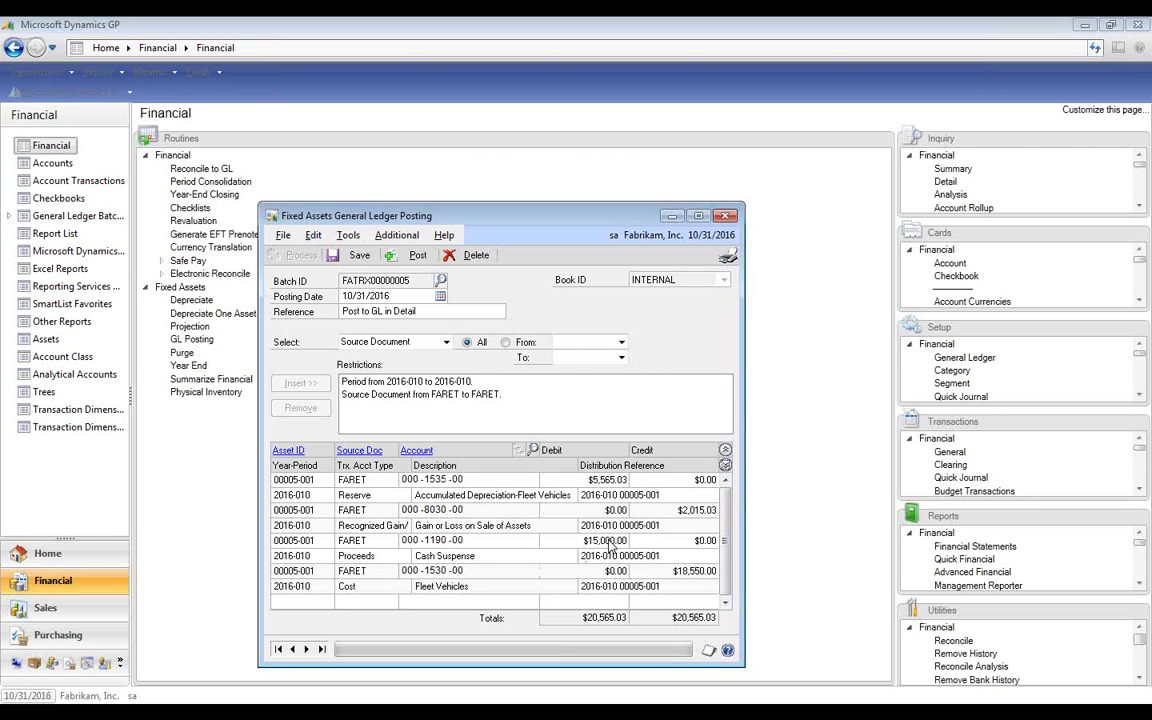
{"action": "double_click", "coordinate": [436, 541]}
{"action": "type", "text": "1250"}
{"action": "key", "text": "Tab"}
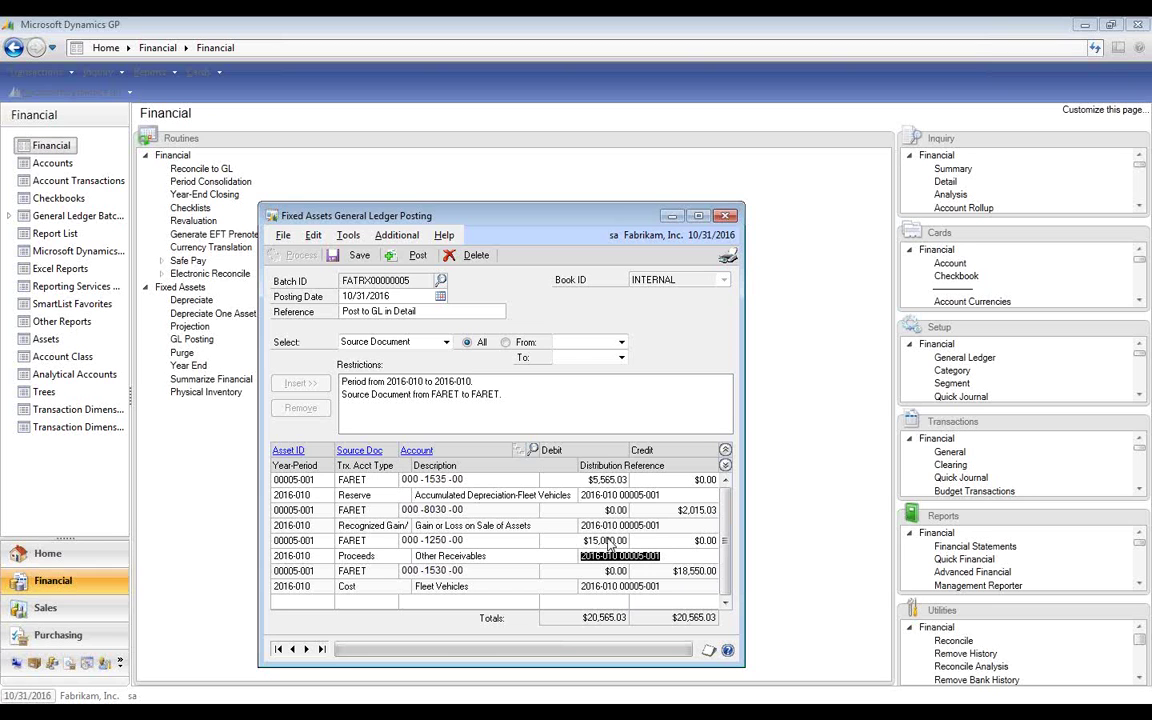
Step: Append "Due from EE," to the distribution reference of the Proceeds line
{"action": "left_click", "coordinate": [674, 556]}
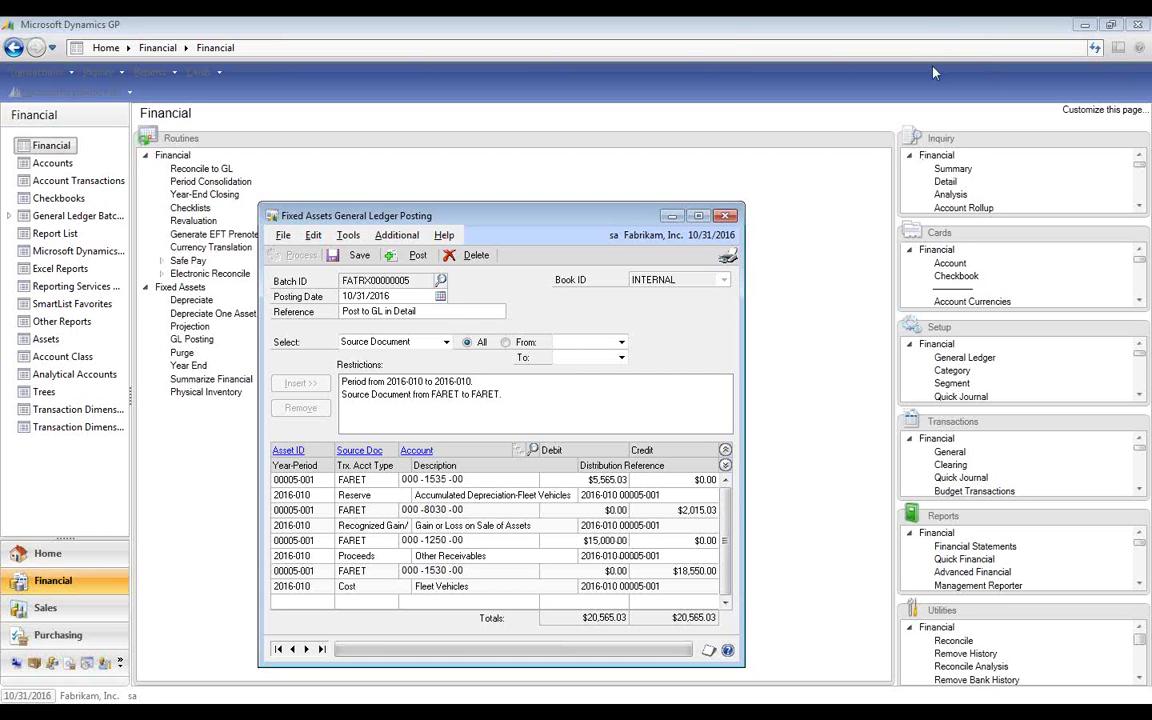
{"action": "left_click", "coordinate": [930, 228]}
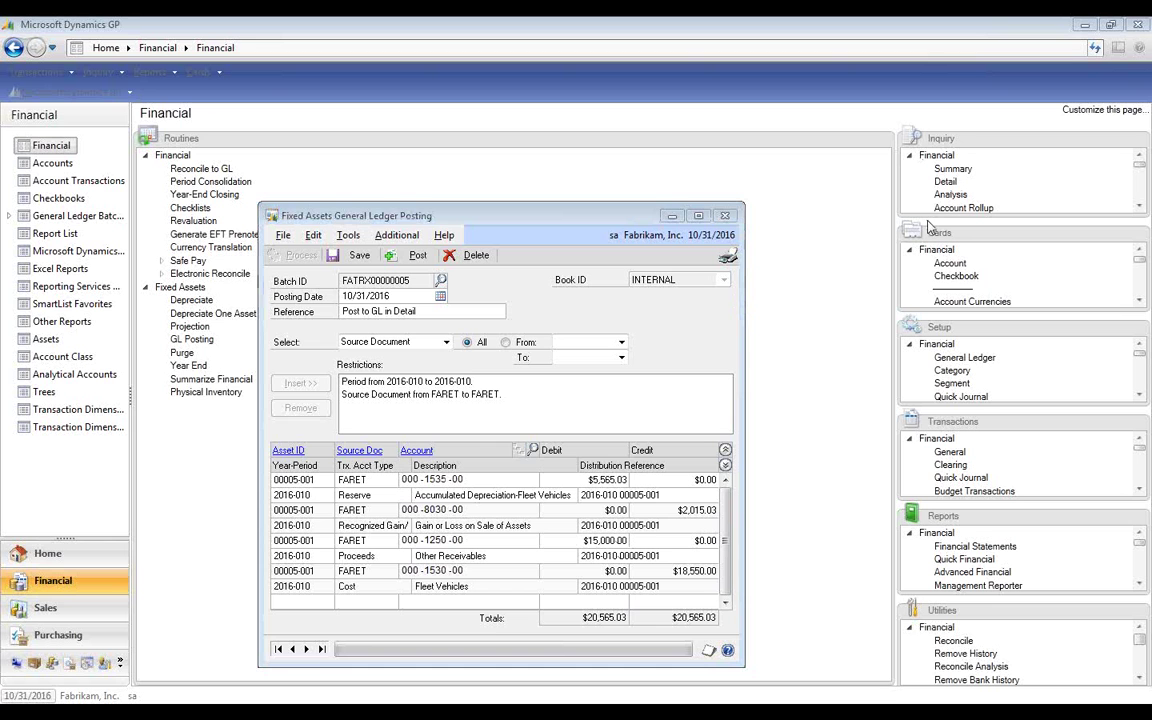
{"action": "left_click", "coordinate": [664, 555]}
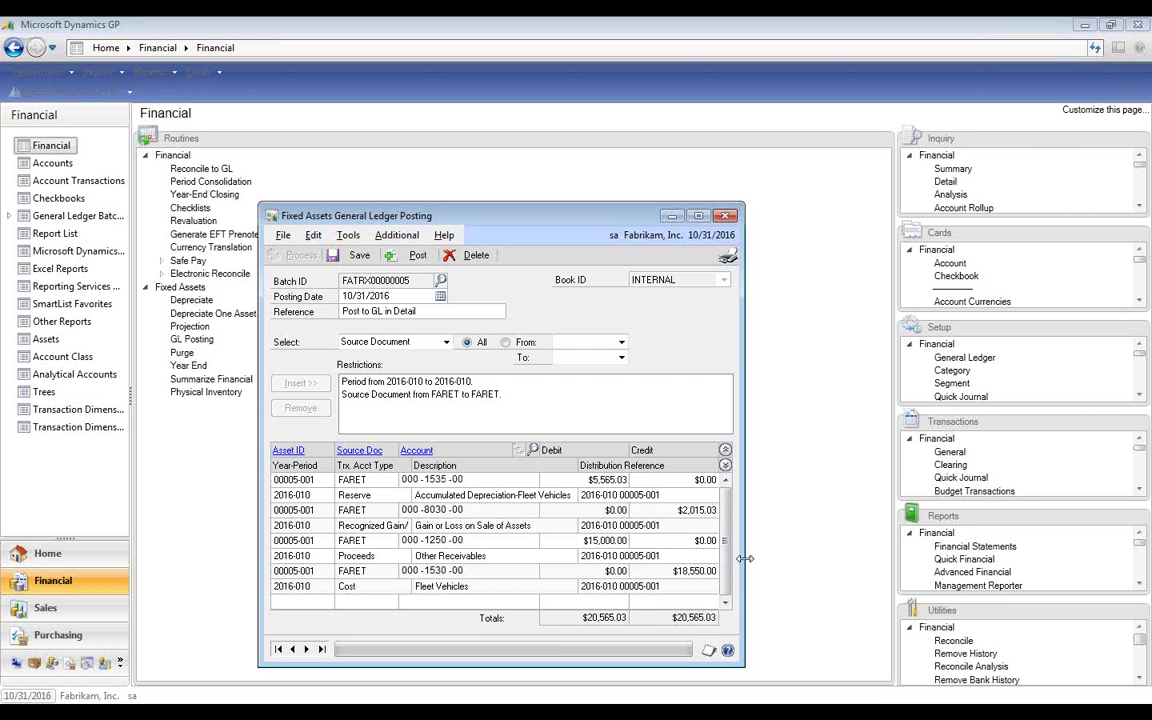
{"action": "type", "text": "Due from EE,"}
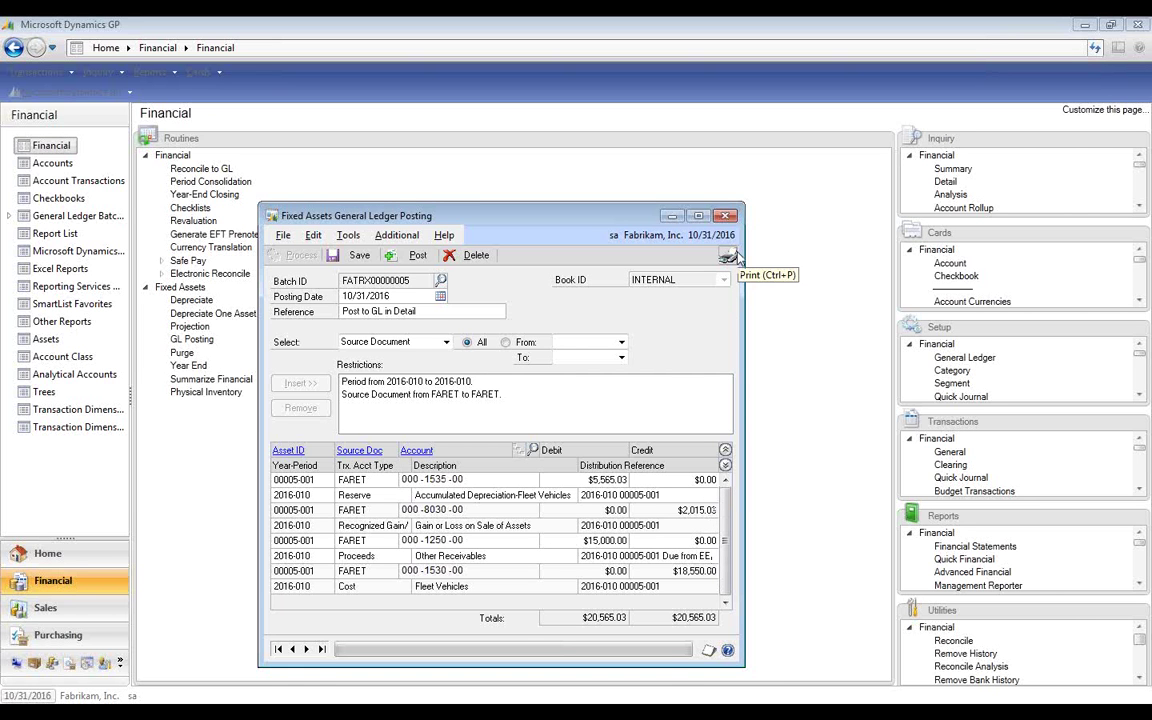
Step: Print the batch's FA Posting Edit List Detail report to the screen, review it enlarged, and close it
{"action": "left_click", "coordinate": [729, 256]}
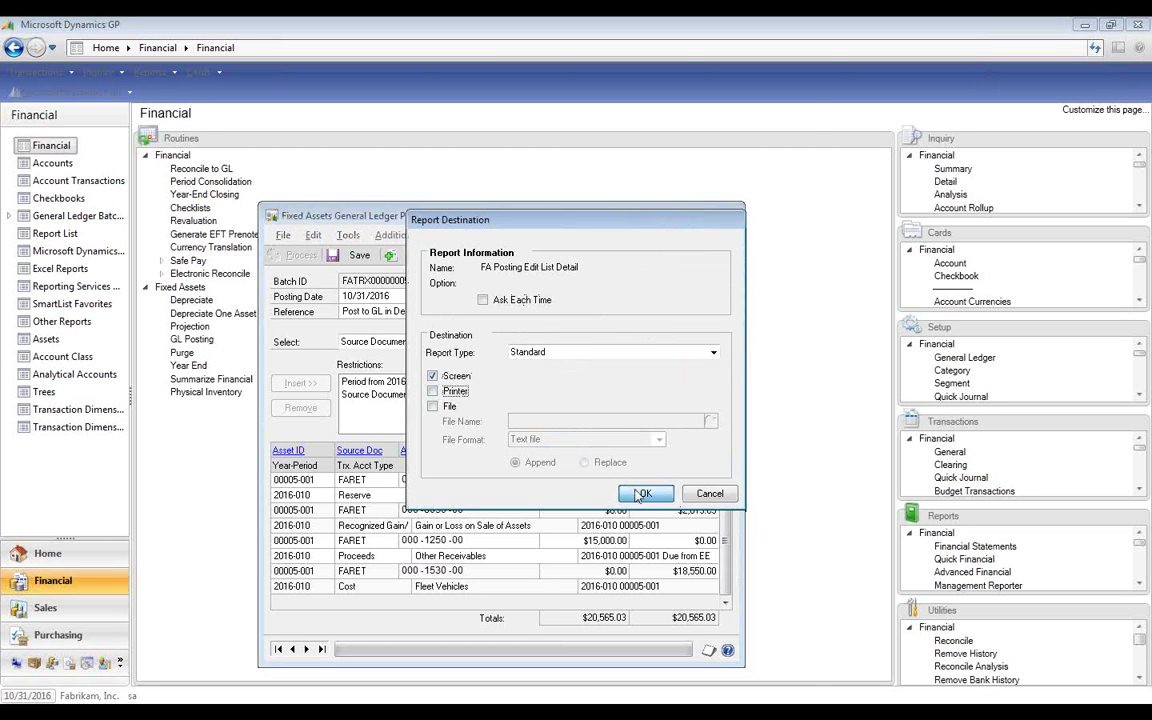
{"action": "left_click", "coordinate": [645, 493]}
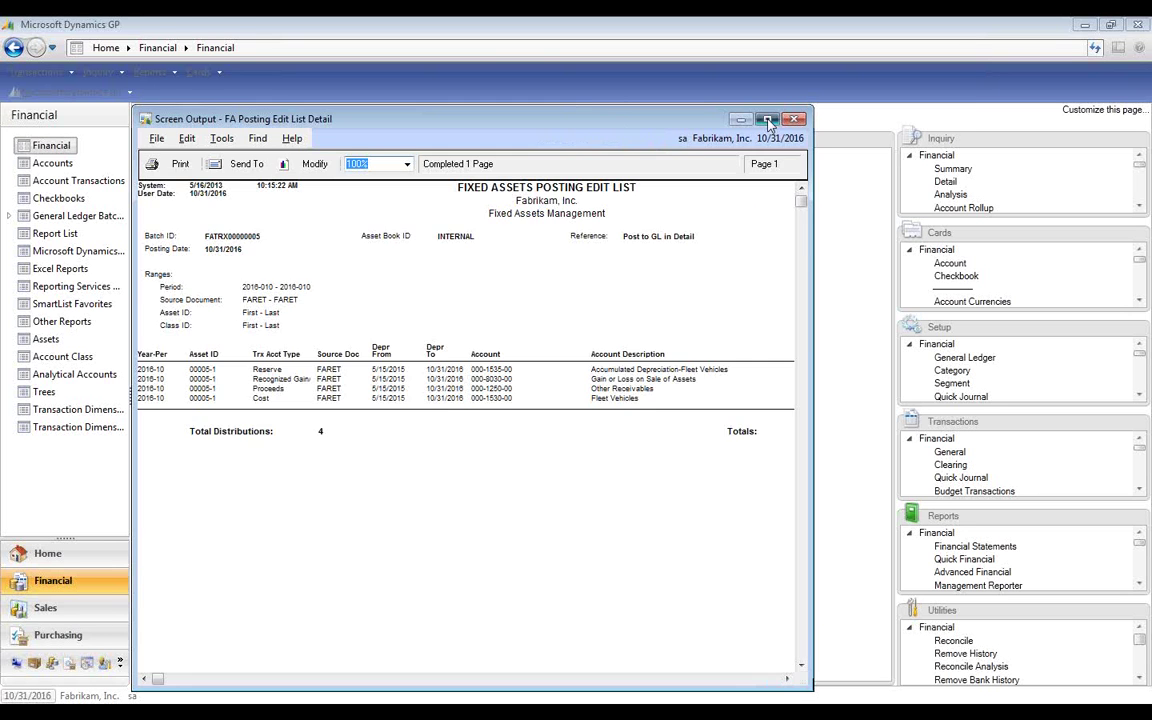
{"action": "left_click", "coordinate": [767, 119]}
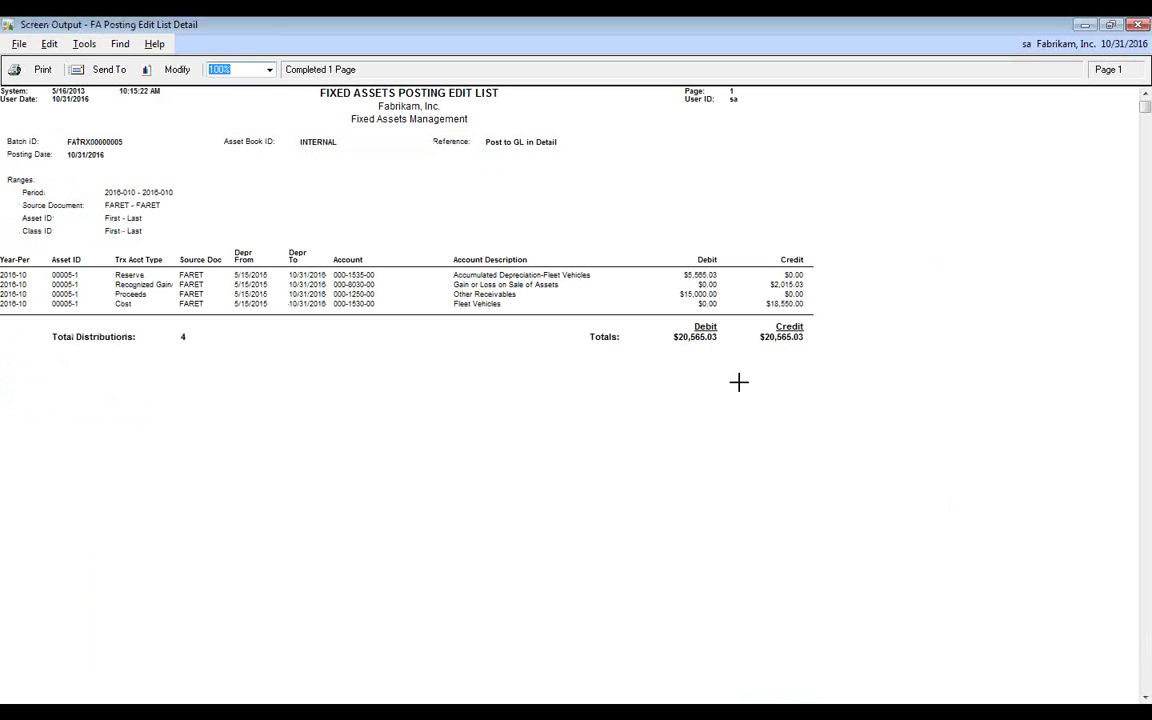
{"action": "left_click", "coordinate": [1138, 25]}
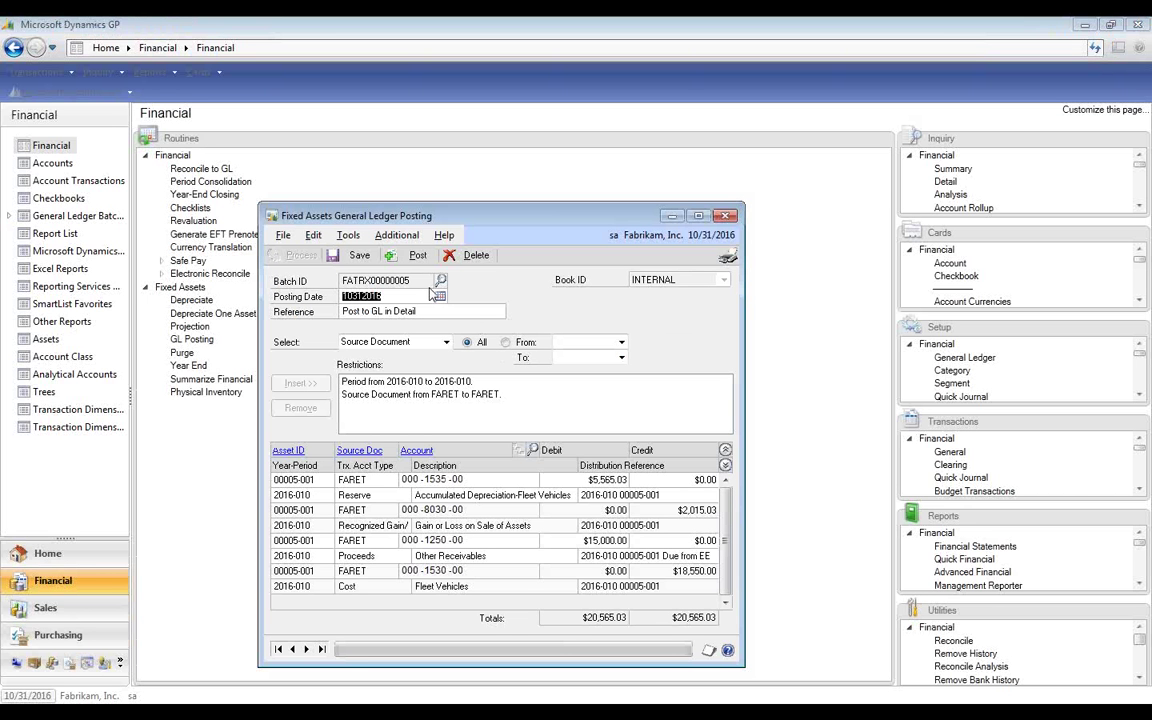
Step: Post the fixed assets batch with its detail posting journal sent to the screen, then close the journal and the posting window
{"action": "left_click", "coordinate": [413, 256]}
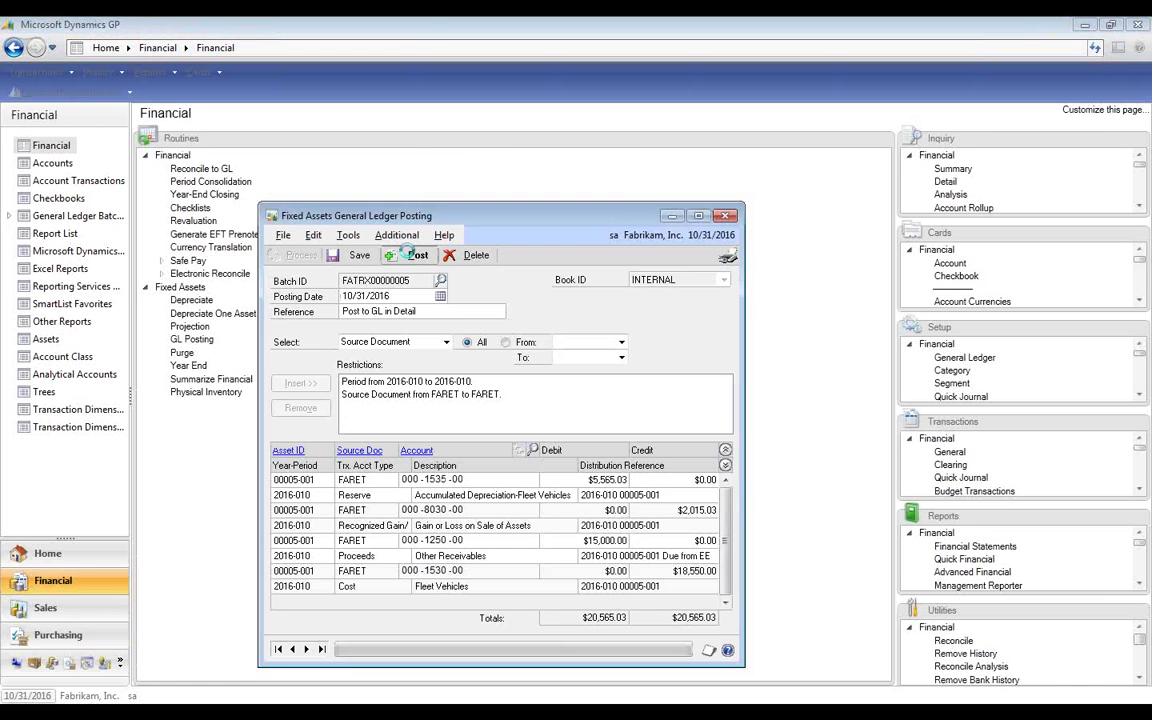
{"action": "left_click", "coordinate": [432, 376]}
{"action": "left_click", "coordinate": [432, 391]}
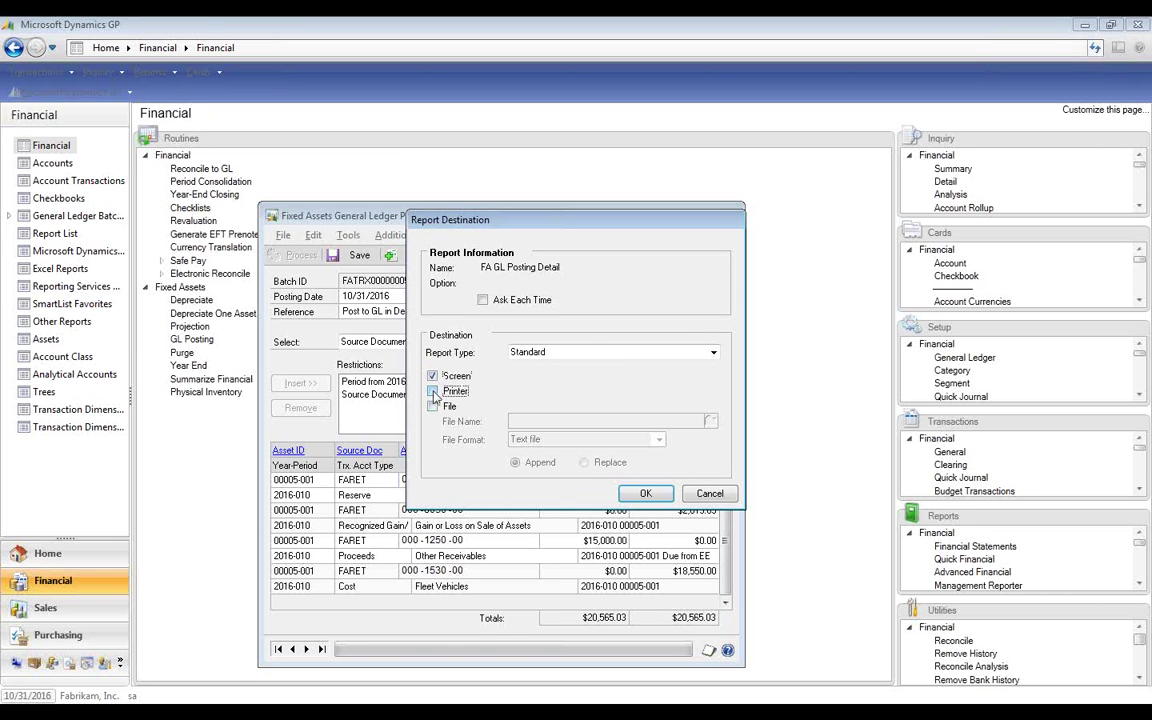
{"action": "left_click", "coordinate": [646, 494]}
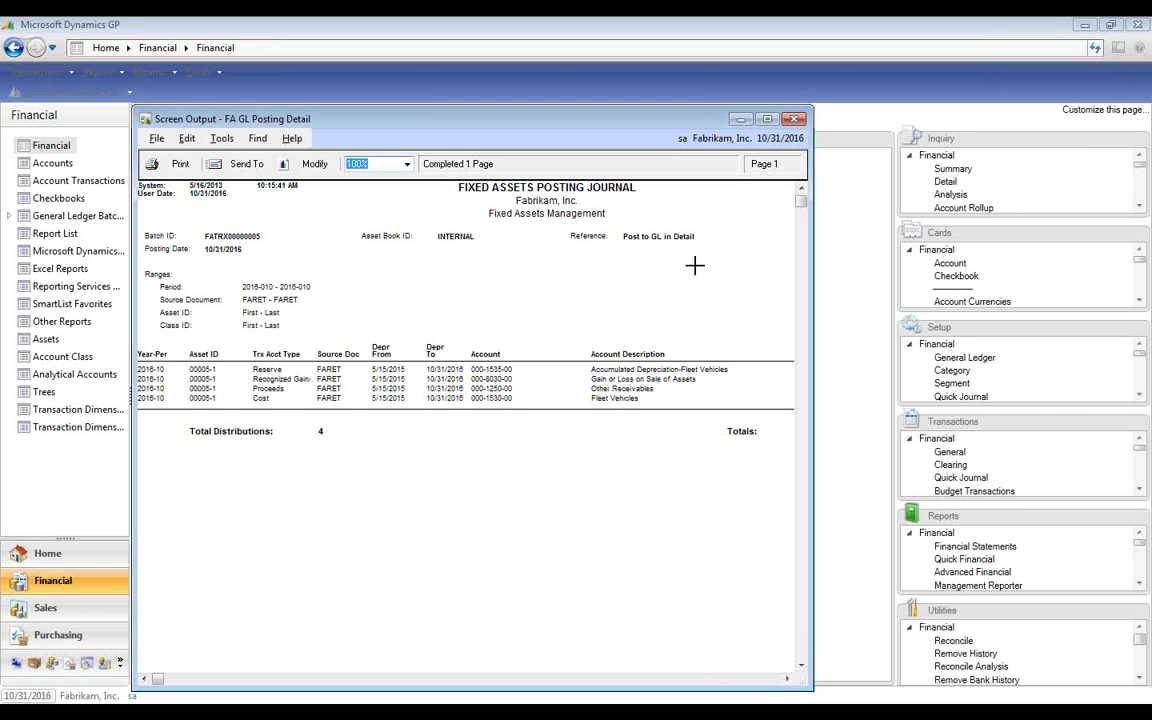
{"action": "left_click", "coordinate": [768, 120]}
{"action": "left_click", "coordinate": [1137, 24]}
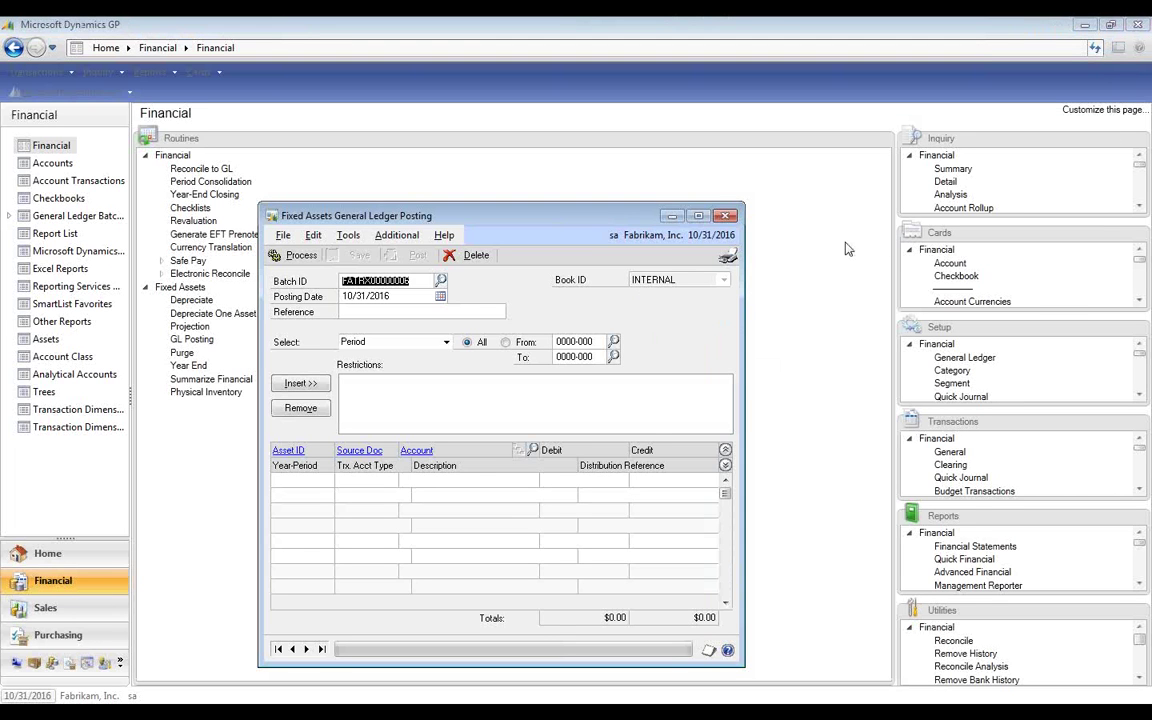
{"action": "left_click", "coordinate": [729, 219]}
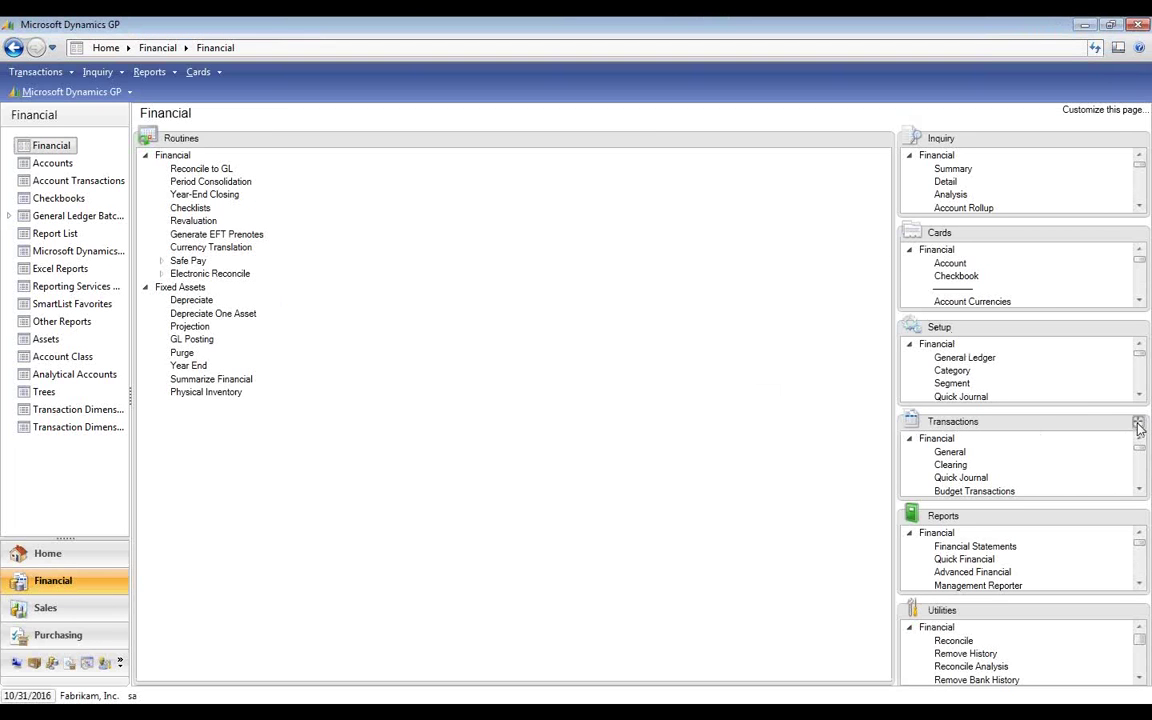
Step: Look up the journal entry of batch FATRX00000005 in general Transaction Entry and examine its expanded distribution lines
{"action": "left_click", "coordinate": [1138, 425]}
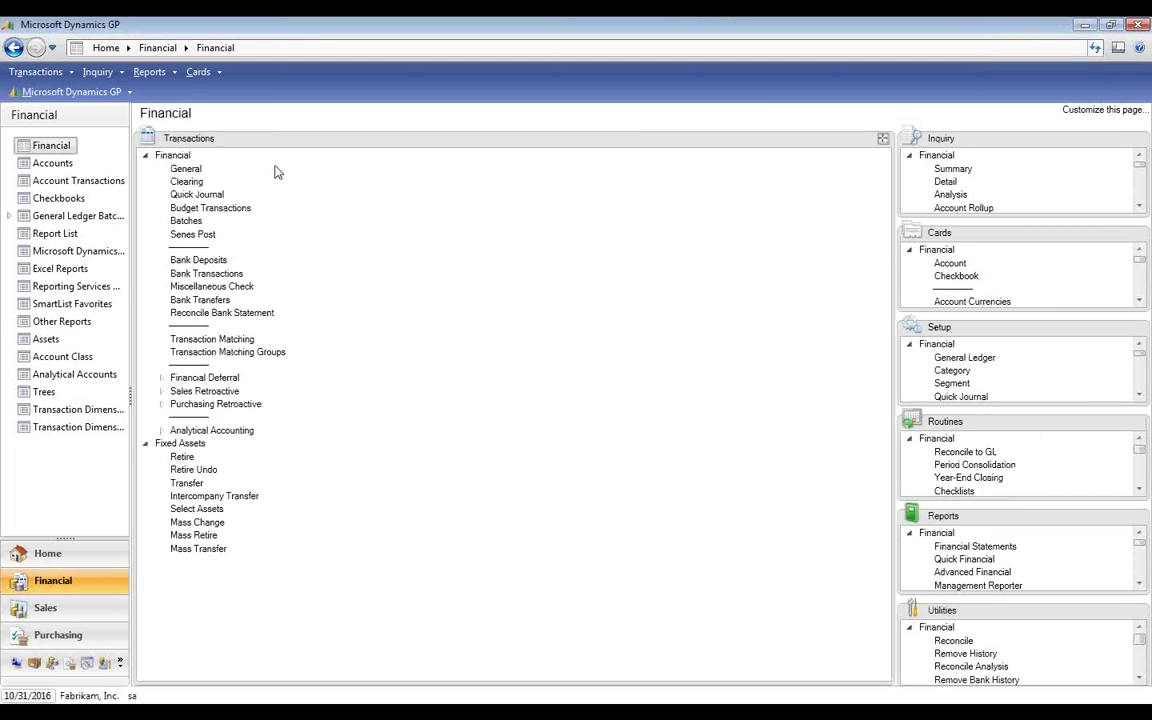
{"action": "left_click", "coordinate": [190, 169]}
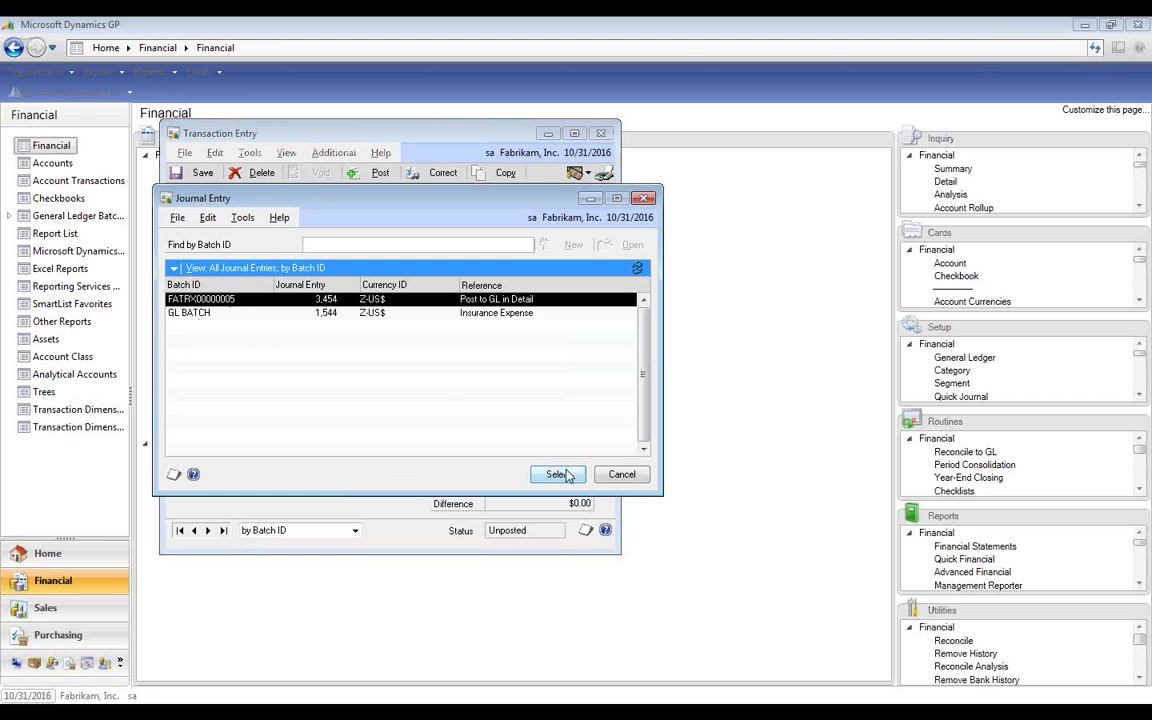
{"action": "left_click", "coordinate": [563, 474]}
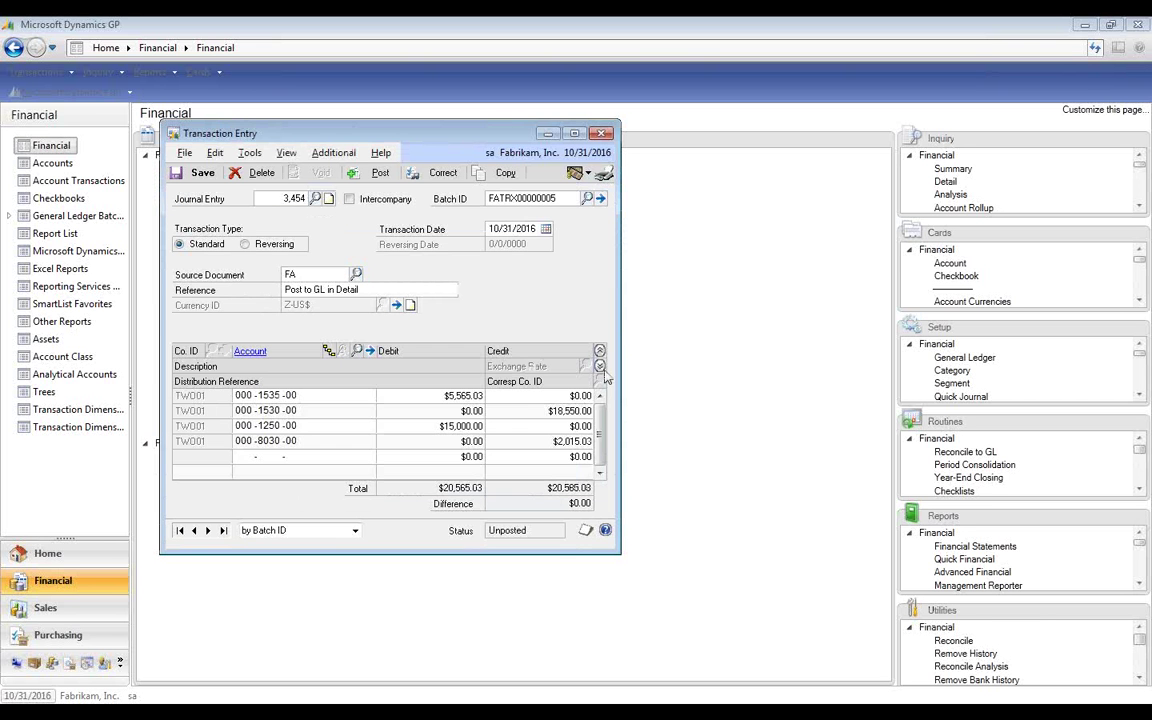
{"action": "left_click", "coordinate": [600, 367]}
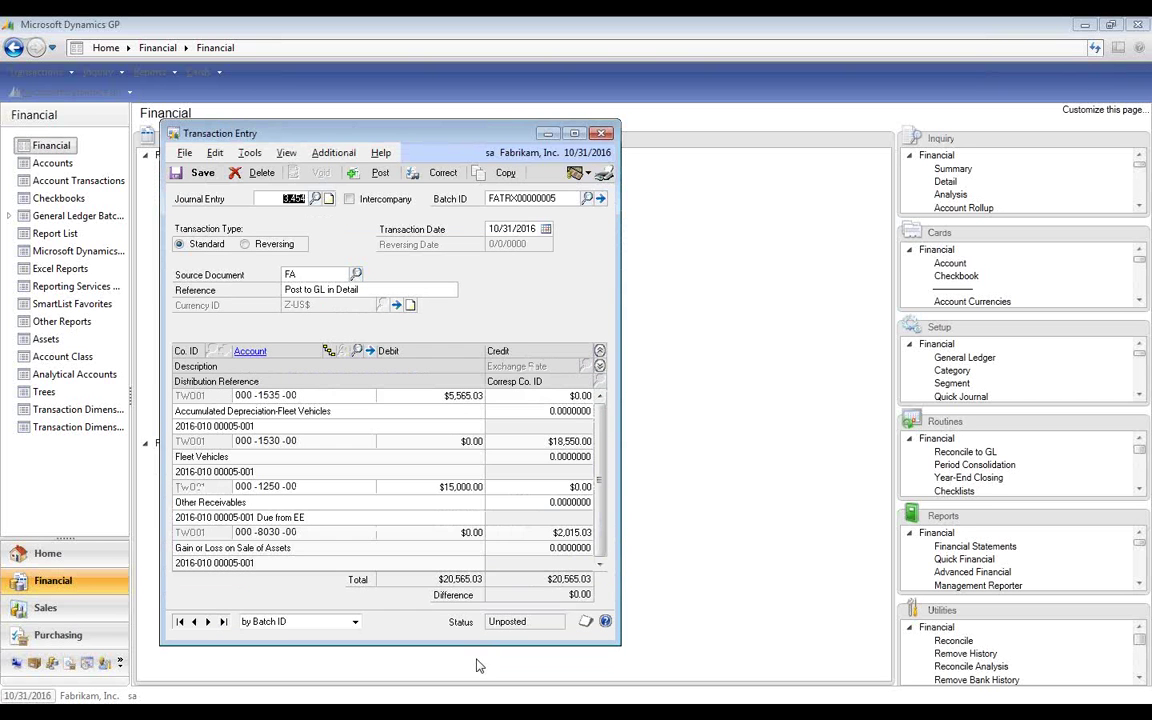
{"action": "left_click", "coordinate": [310, 521]}
{"action": "left_click", "coordinate": [432, 513]}
{"action": "type", "text": ";"}
{"action": "left_click", "coordinate": [275, 488]}
{"action": "left_click", "coordinate": [602, 134]}
Step: Switch to the running PowerPoint slide show and advance to the slide on auto-generating new asset IDs
{"action": "left_click", "coordinate": [380, 714]}
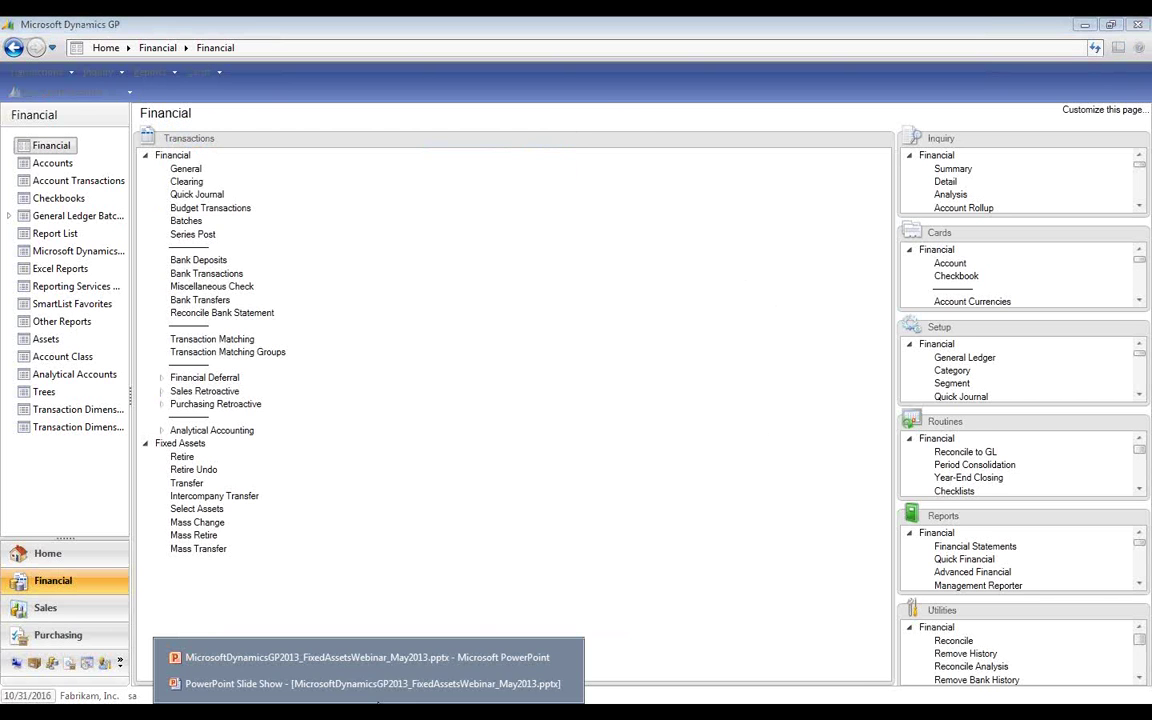
{"action": "left_click", "coordinate": [385, 690]}
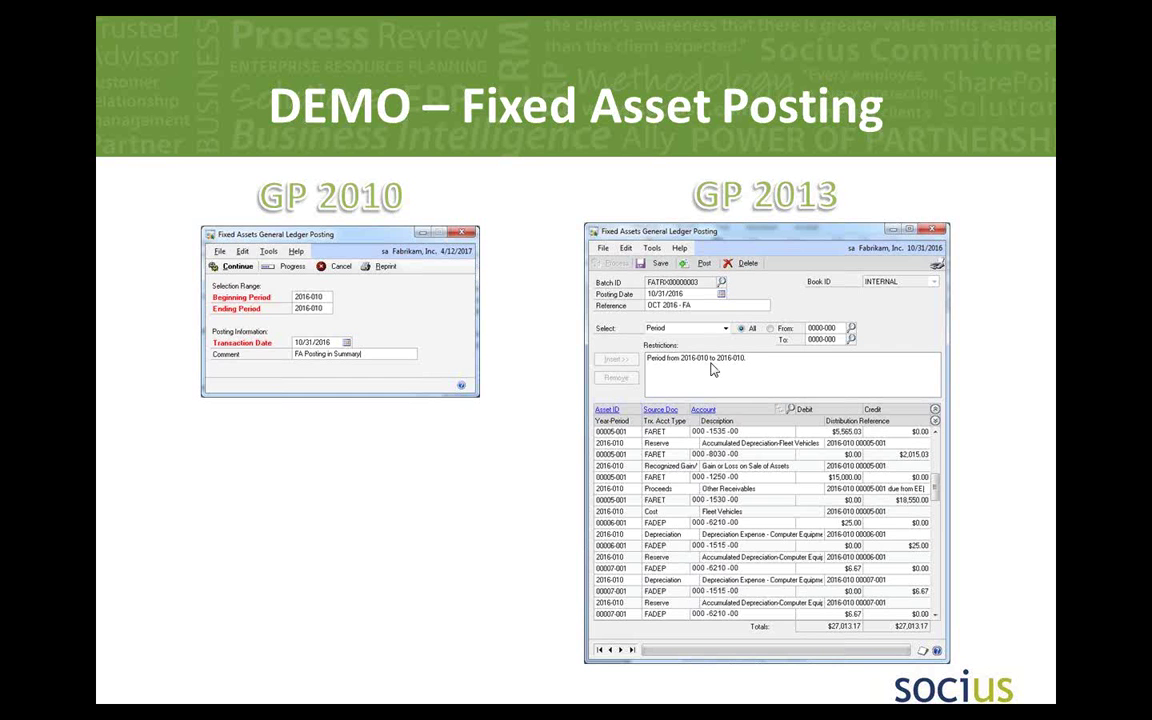
{"action": "left_click", "coordinate": [711, 364]}
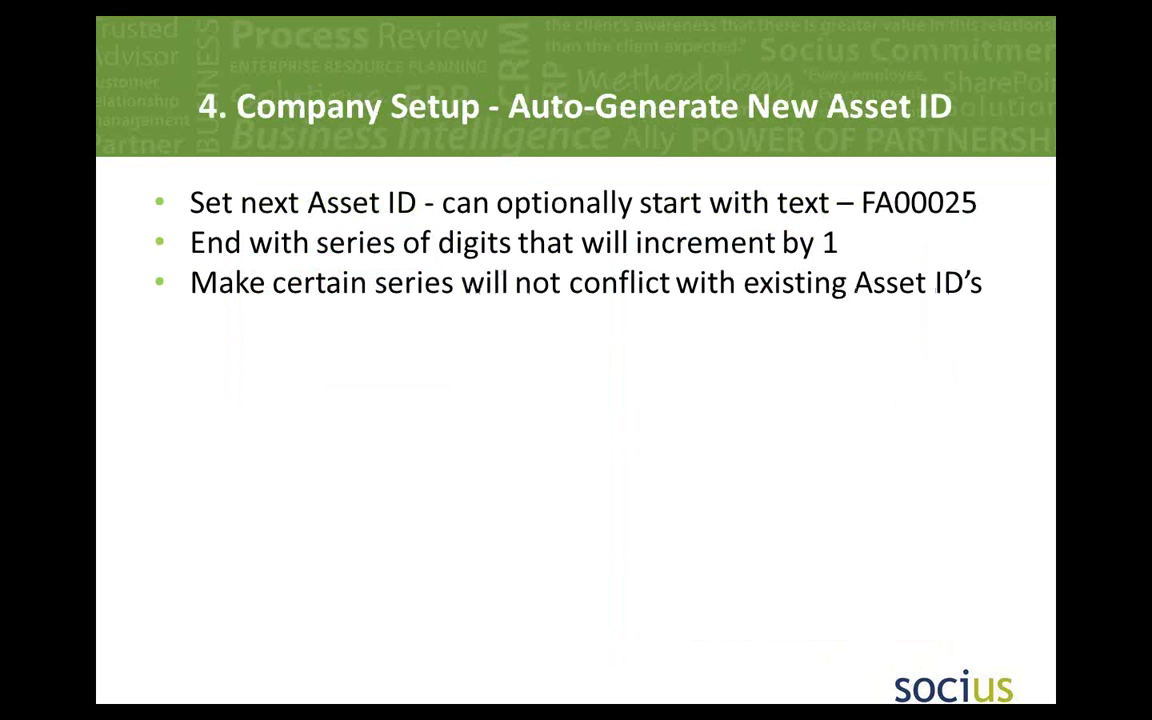
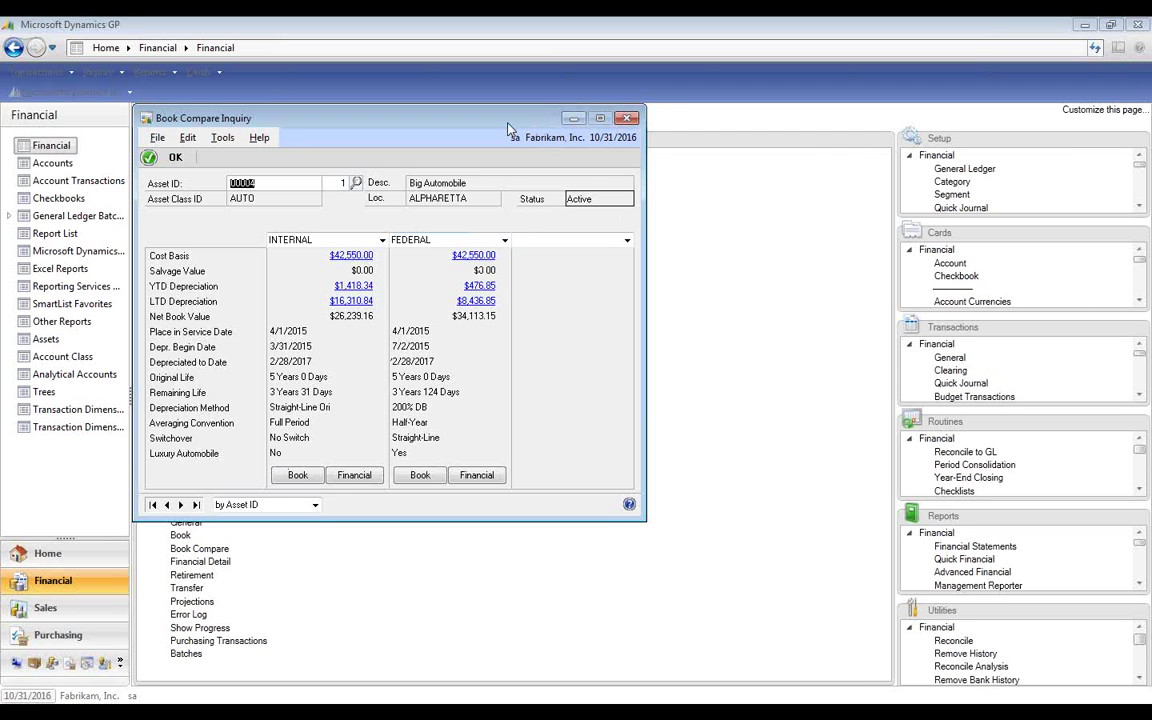
Step: Close the book comparison and set up a fixed assets depreciation run for asset group AUTO instead of all assets
{"action": "left_click_drag", "start_coordinate": [462, 118], "coordinate": [680, 180]}
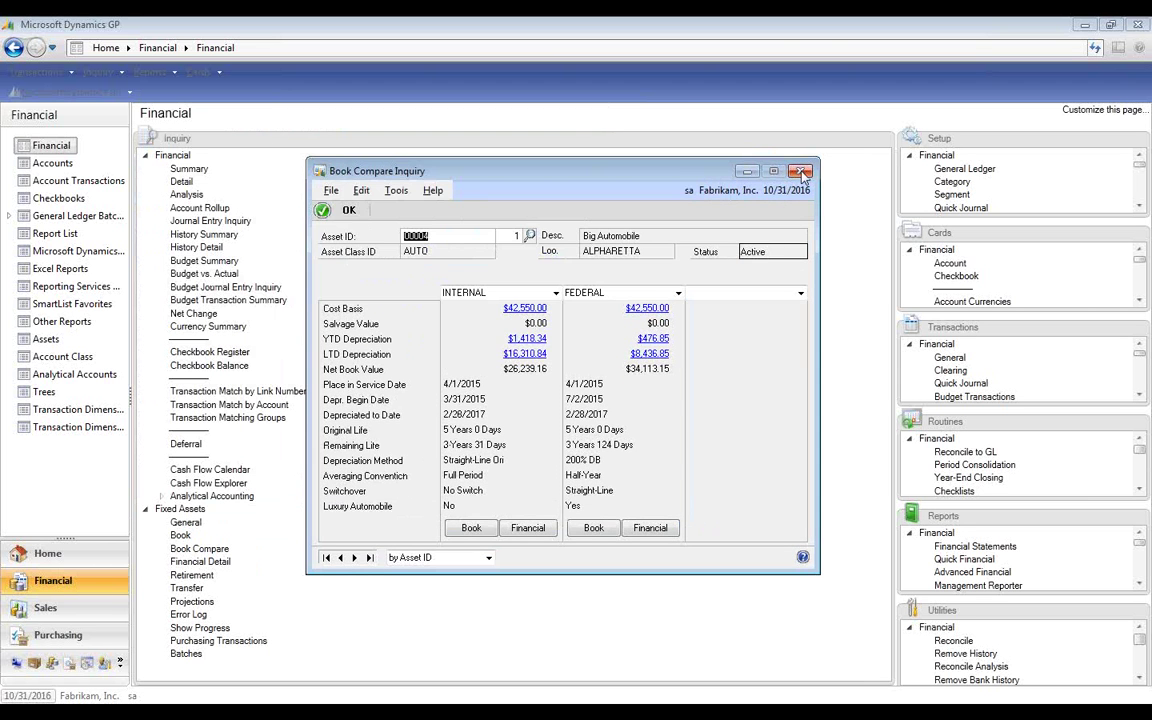
{"action": "left_click", "coordinate": [801, 172]}
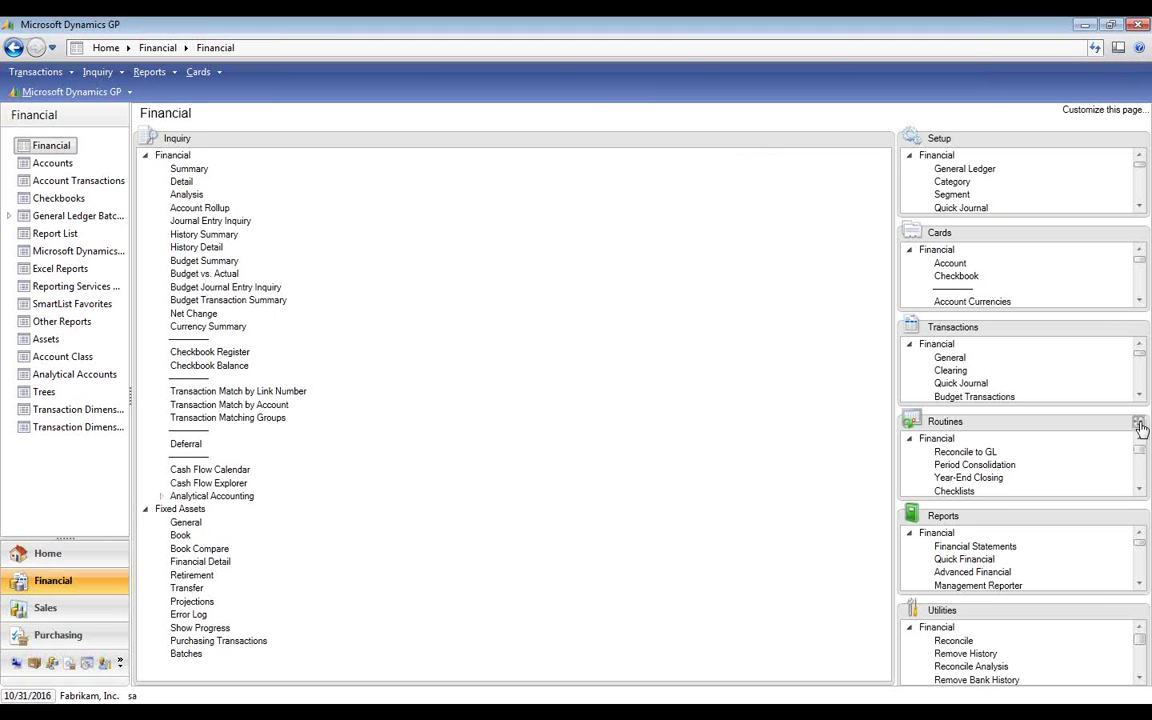
{"action": "left_click", "coordinate": [1140, 421]}
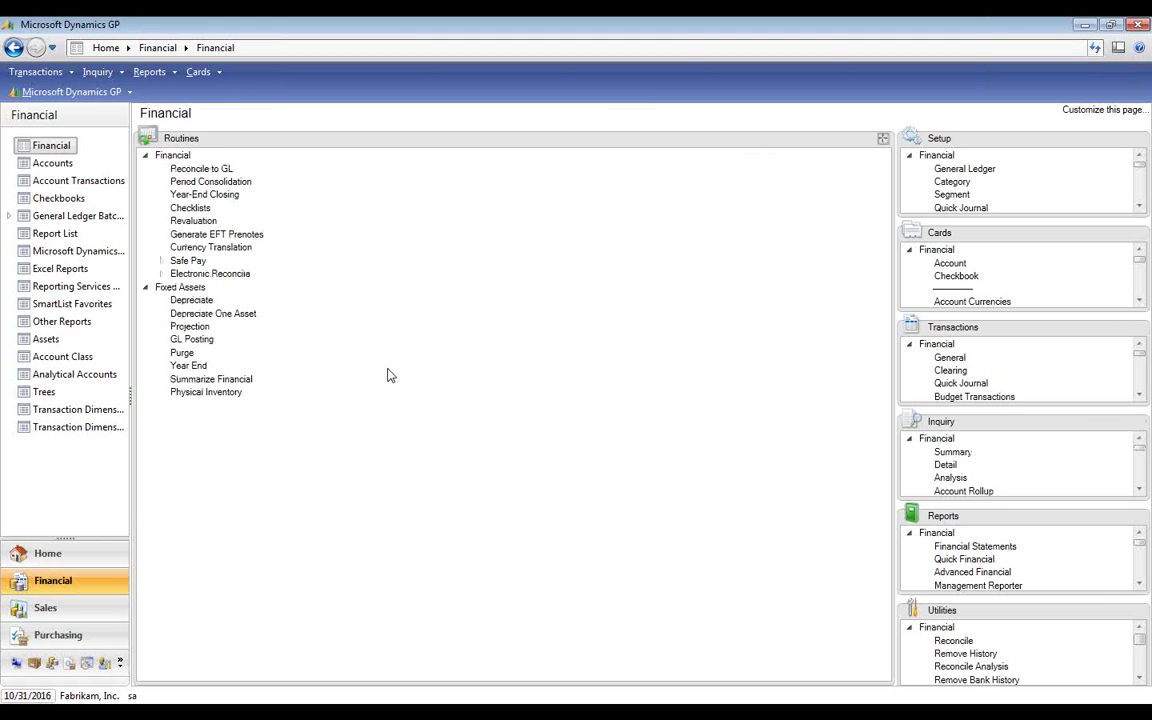
{"action": "left_click", "coordinate": [192, 301]}
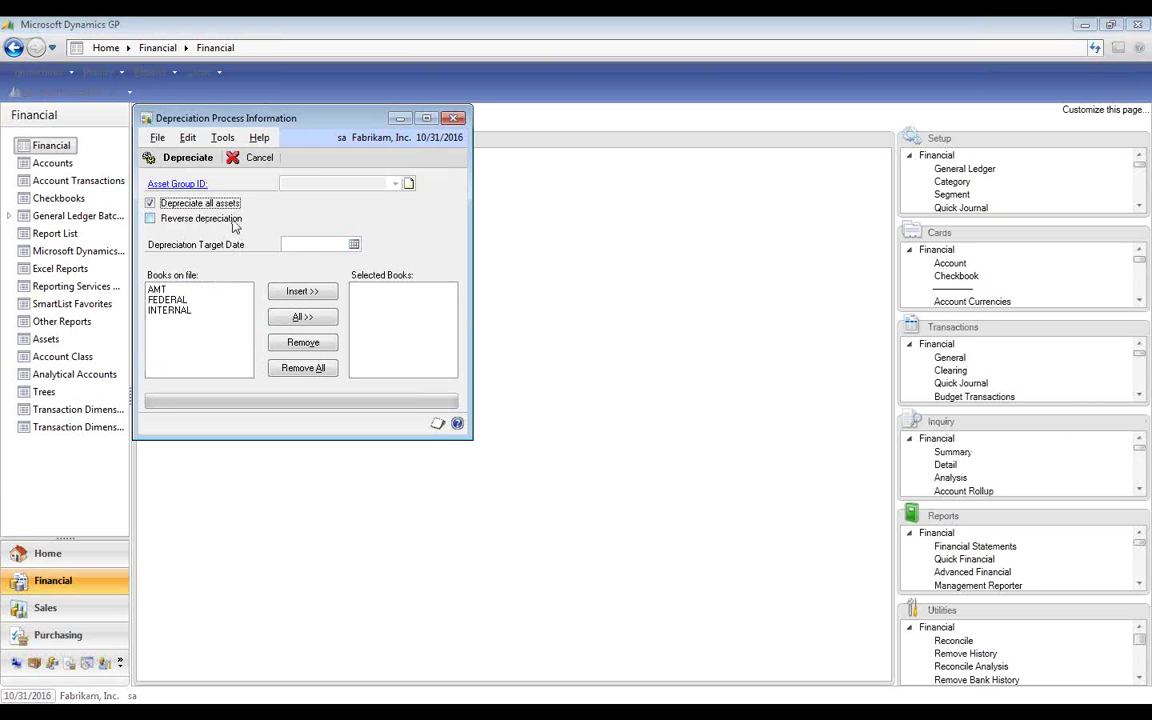
{"action": "left_click", "coordinate": [150, 204]}
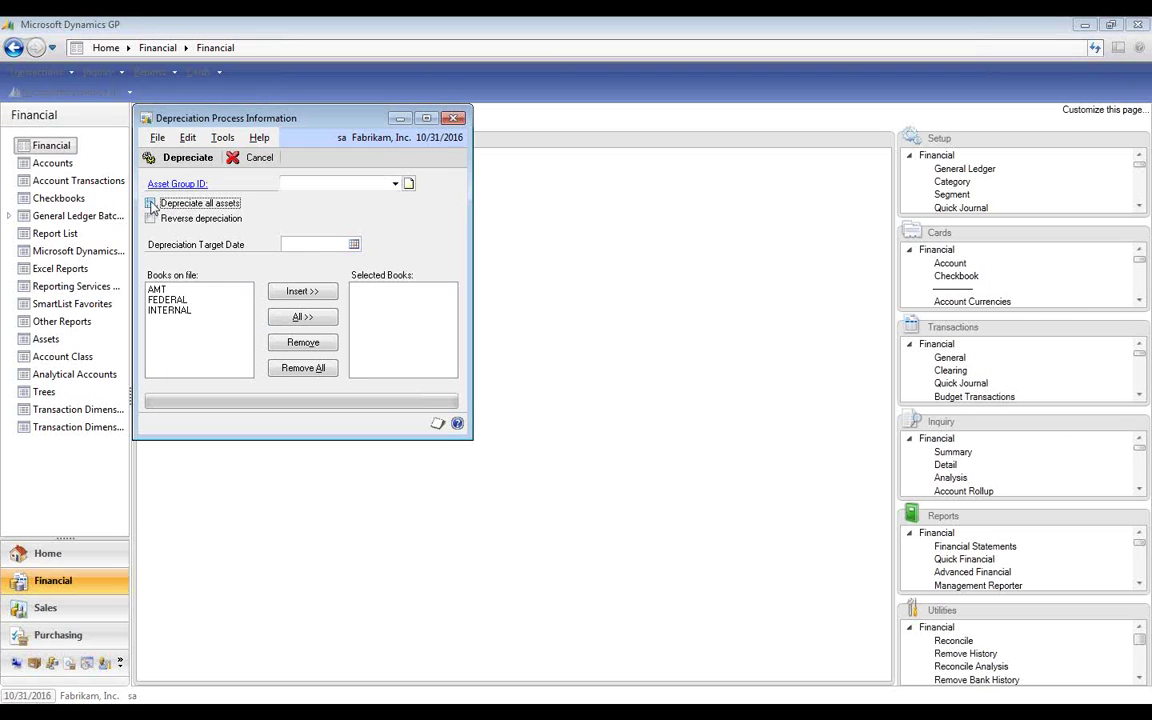
{"action": "left_click", "coordinate": [396, 184]}
{"action": "left_click", "coordinate": [390, 199]}
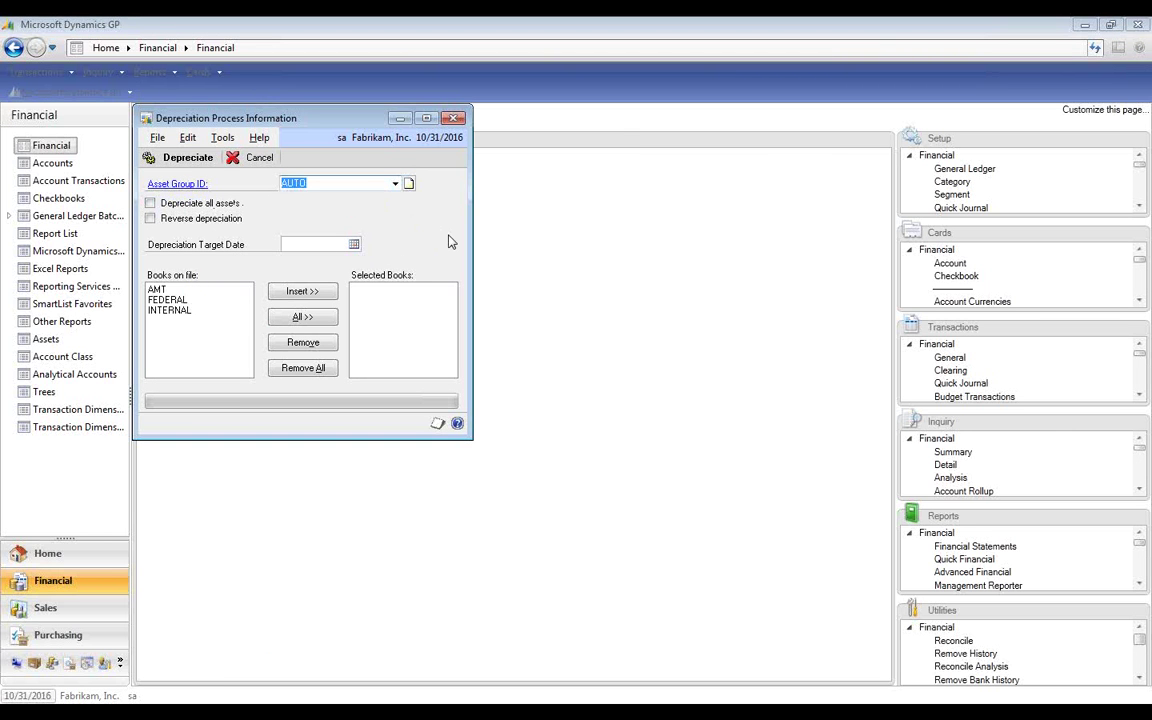
Step: Enable reverse depreciation and set the depreciation target date to 12/31/2016
{"action": "left_click", "coordinate": [150, 219]}
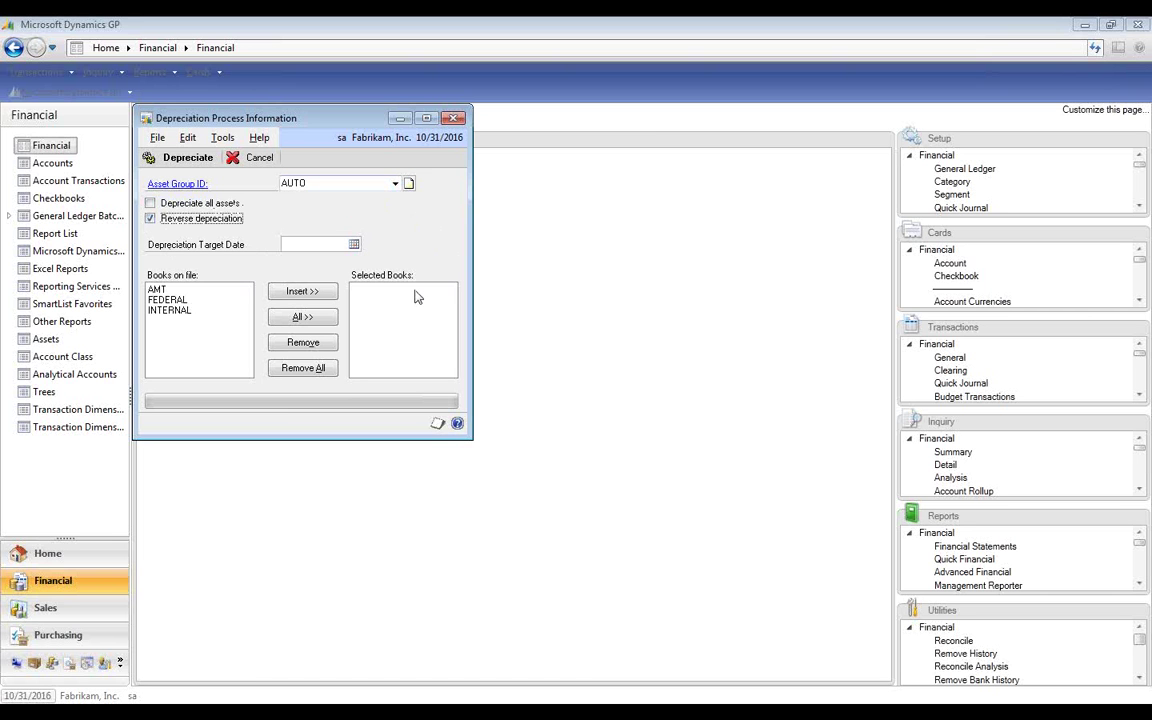
{"action": "key", "text": "Tab"}
{"action": "type", "text": "12312016"}
{"action": "key", "text": "Tab"}
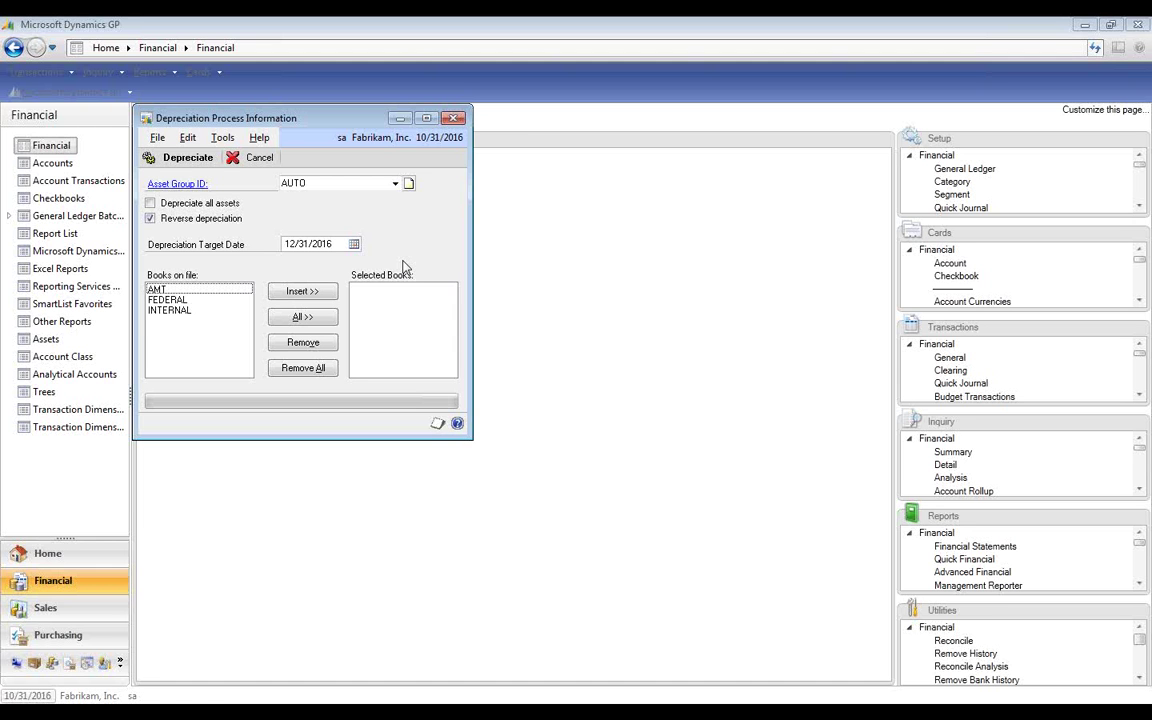
Step: Add the INTERNAL book to the selected books, run the depreciation process, and close its window
{"action": "left_click", "coordinate": [200, 310]}
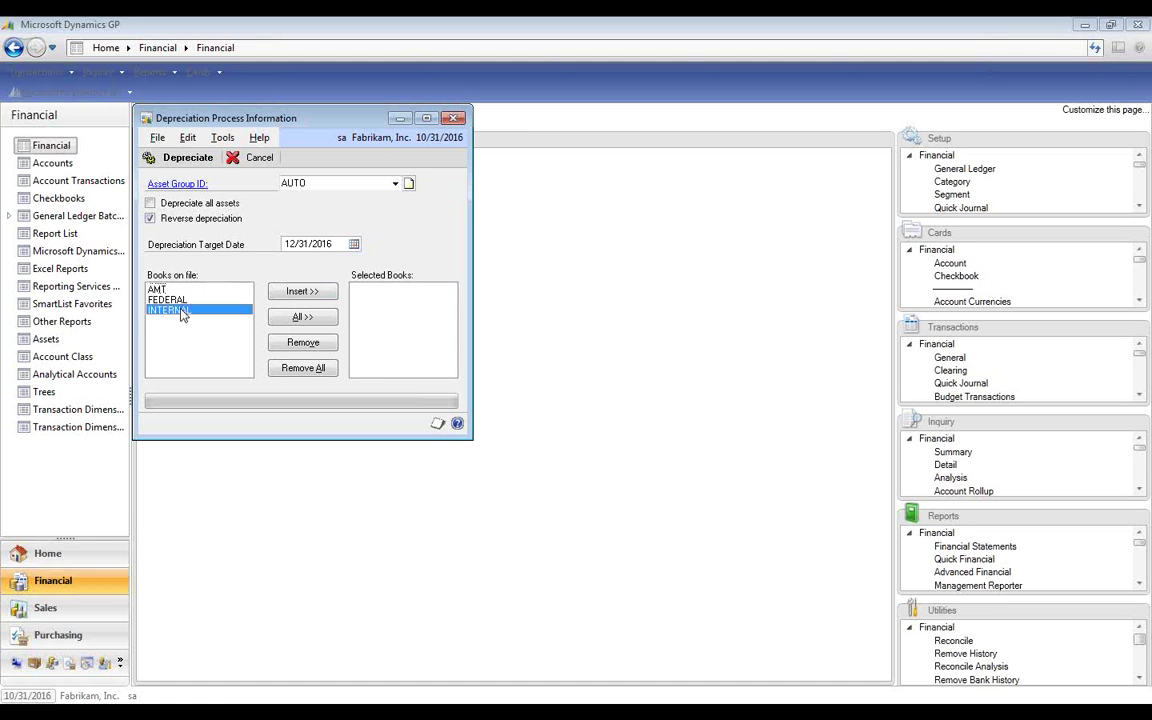
{"action": "left_click", "coordinate": [312, 298]}
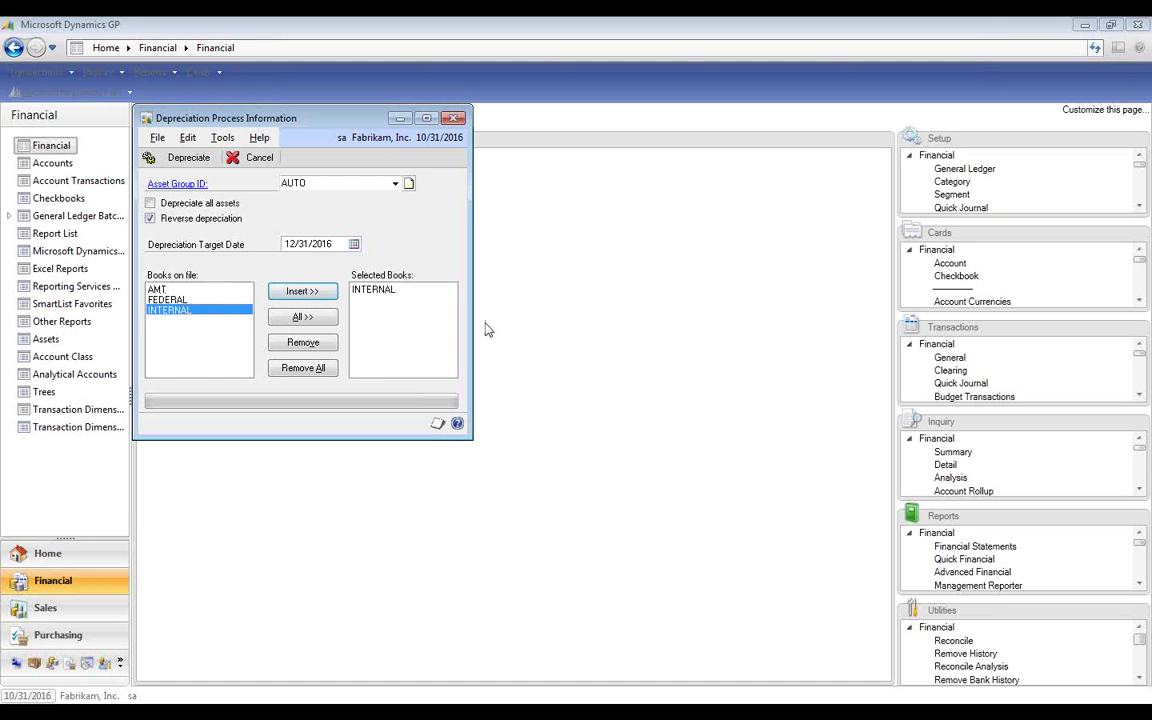
{"action": "left_click", "coordinate": [190, 158]}
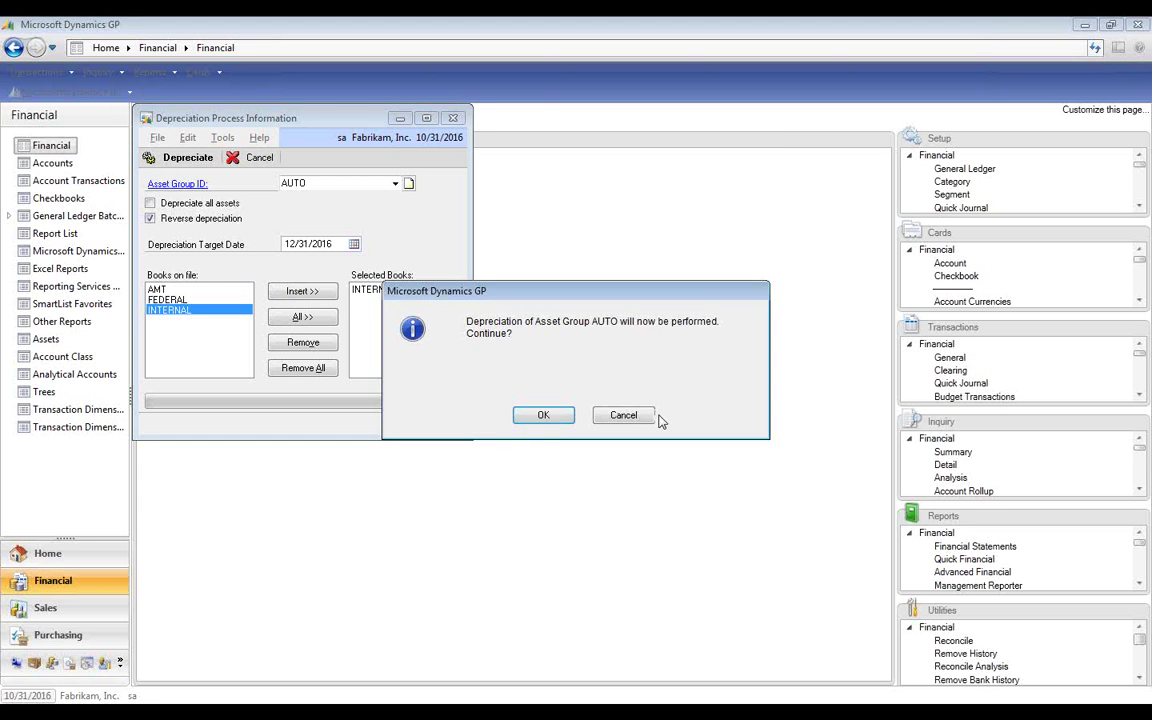
{"action": "left_click", "coordinate": [545, 420]}
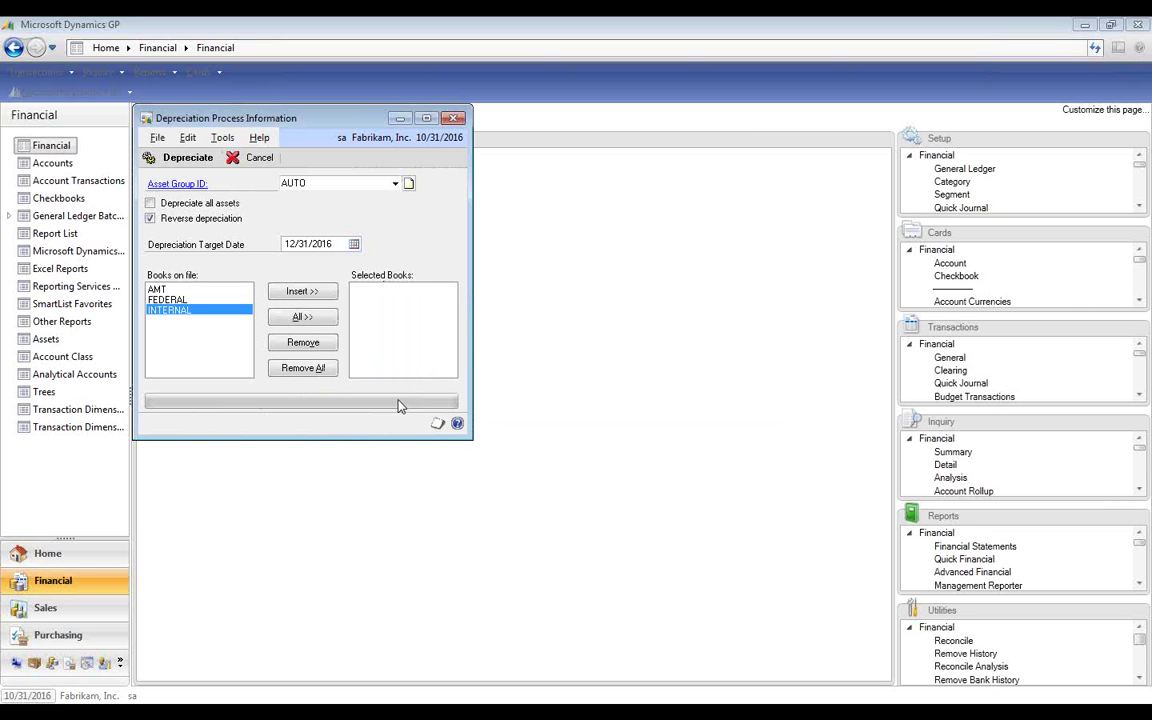
{"action": "left_click", "coordinate": [456, 119]}
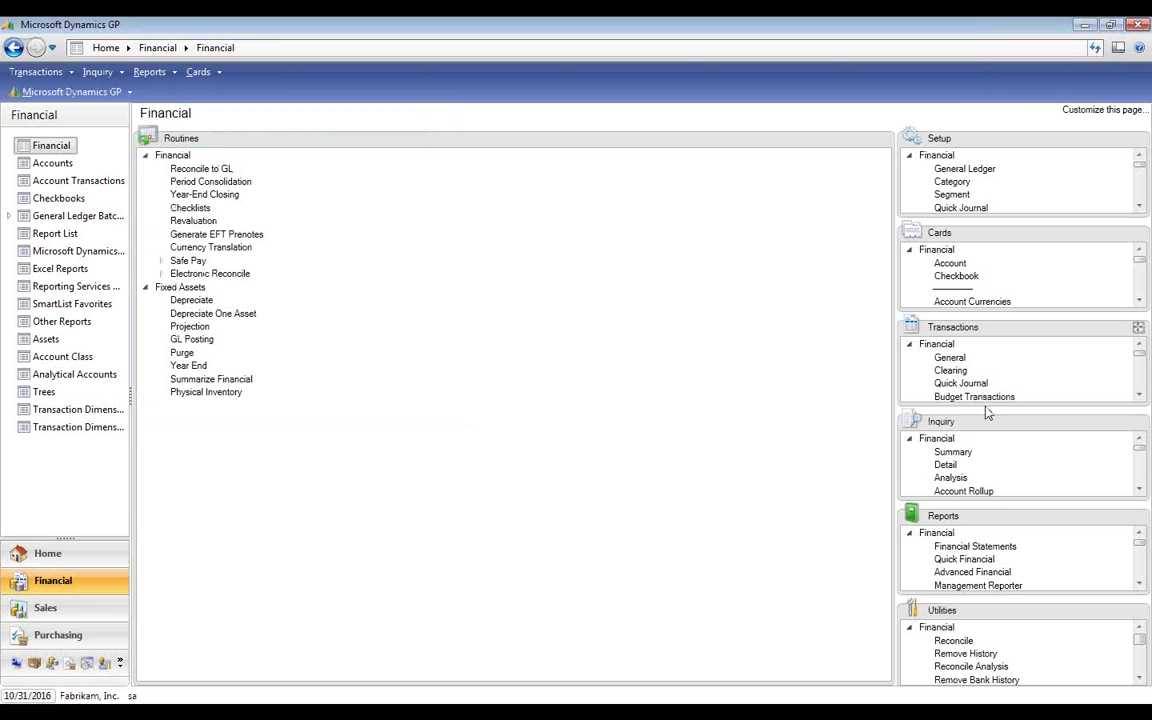
Step: Look up asset 00004 in Book Compare Inquiry and open its INTERNAL book details to check the depreciation figures
{"action": "left_click", "coordinate": [1138, 424]}
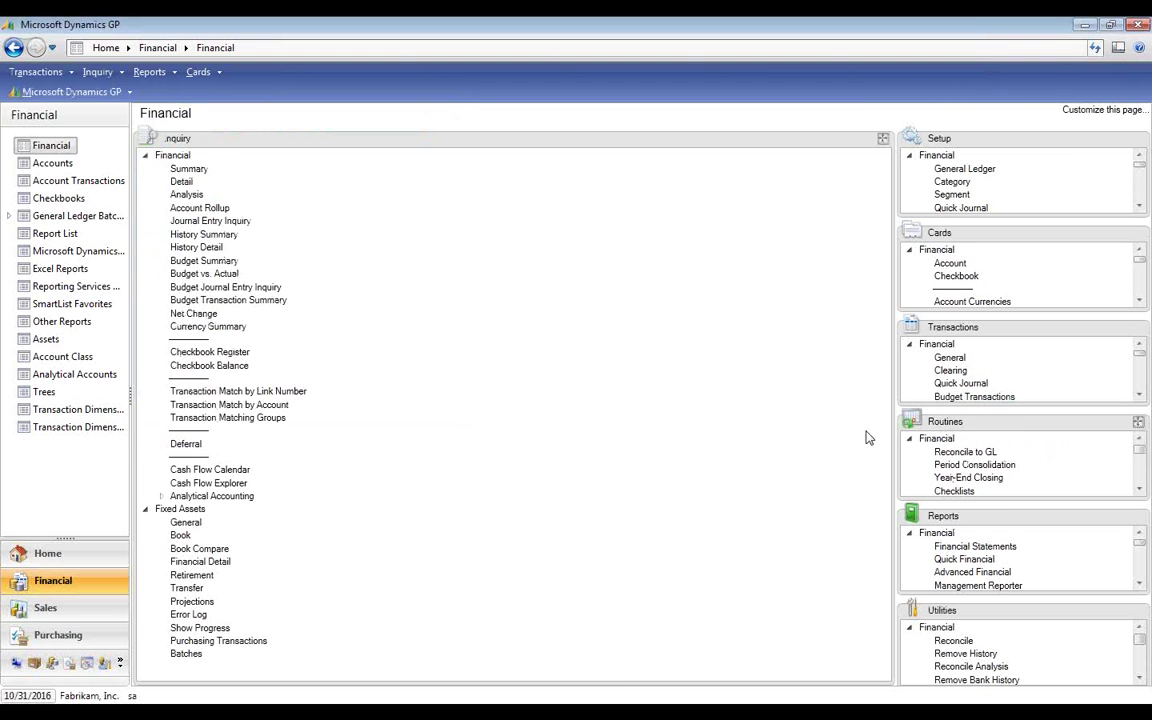
{"action": "left_click", "coordinate": [218, 551]}
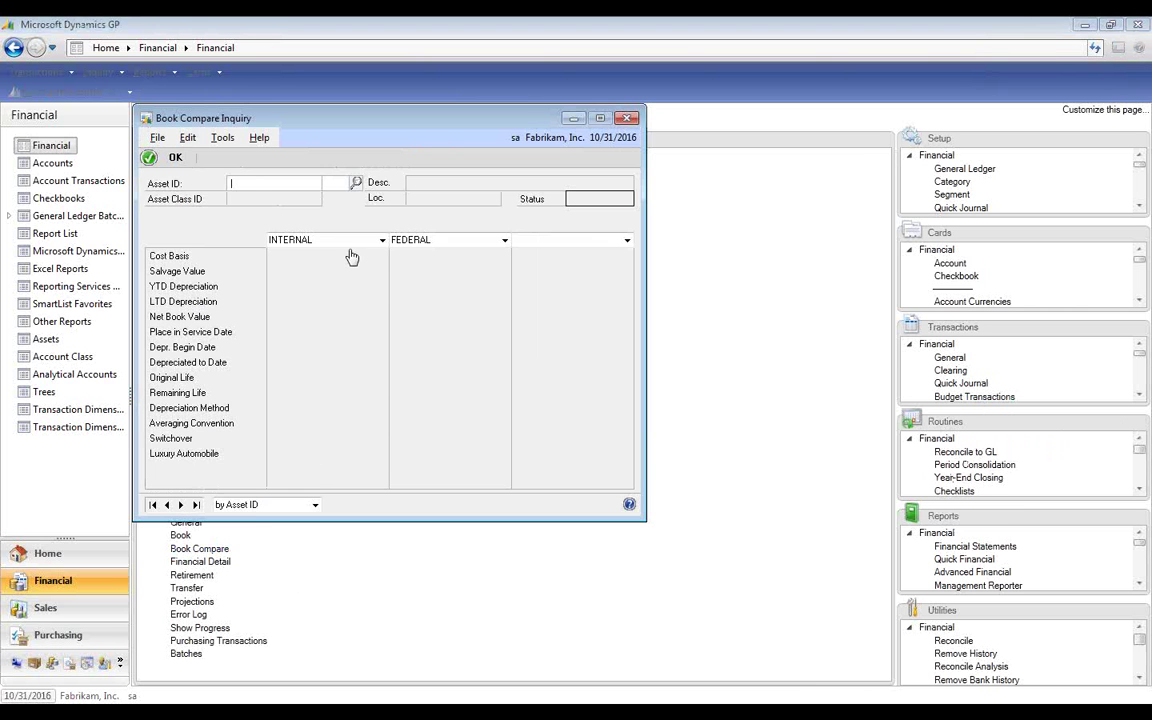
{"action": "left_click", "coordinate": [356, 184]}
{"action": "left_click", "coordinate": [368, 289]}
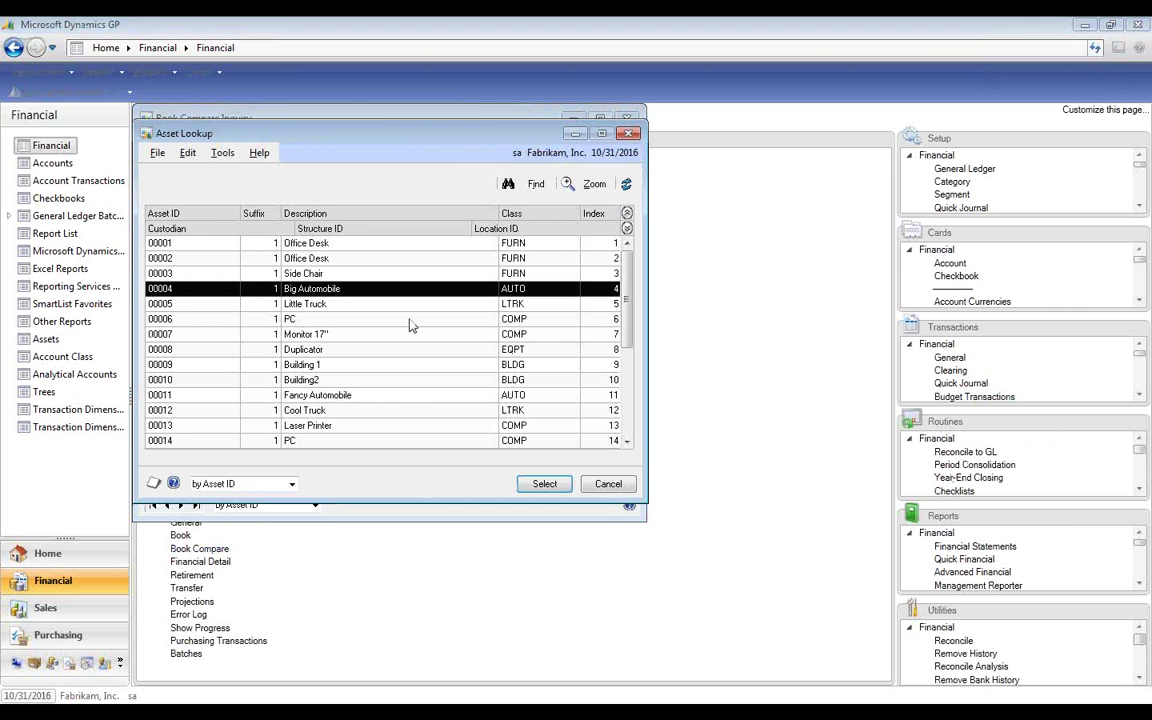
{"action": "left_click", "coordinate": [541, 483]}
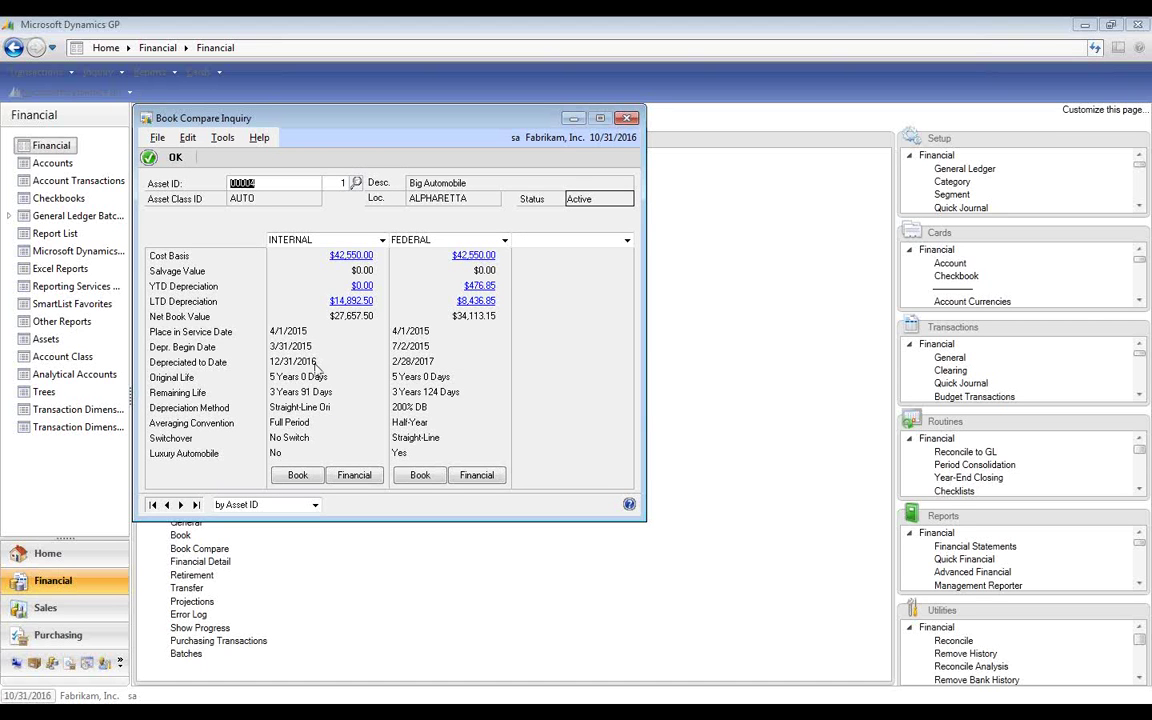
{"action": "left_click", "coordinate": [297, 477]}
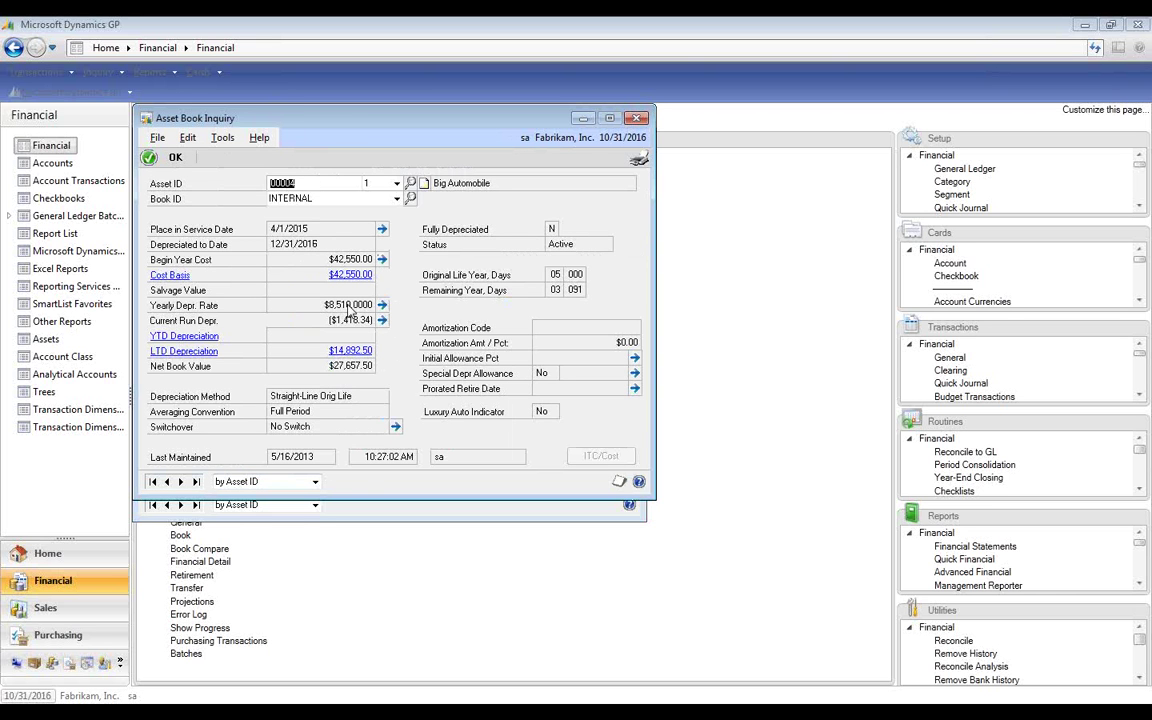
Step: Close the book details, open the INTERNAL book's financial detail for asset 00004, and show only Depreciation account type transactions
{"action": "left_click", "coordinate": [640, 117]}
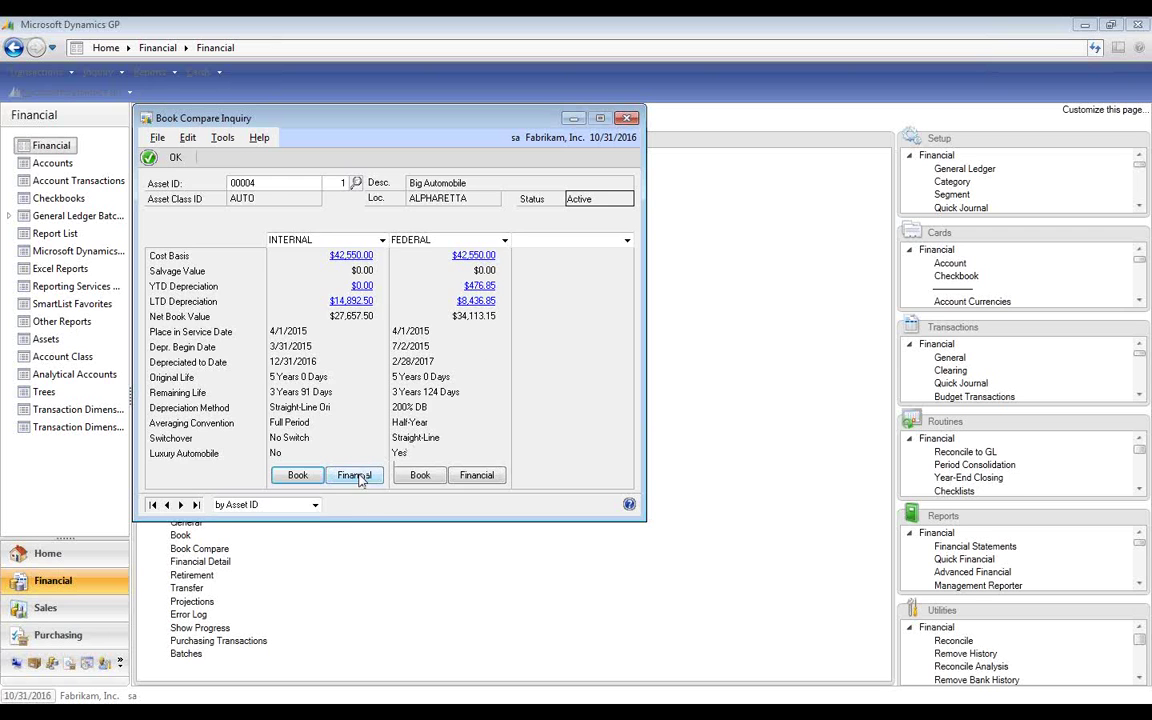
{"action": "left_click", "coordinate": [354, 475]}
{"action": "left_click", "coordinate": [271, 257]}
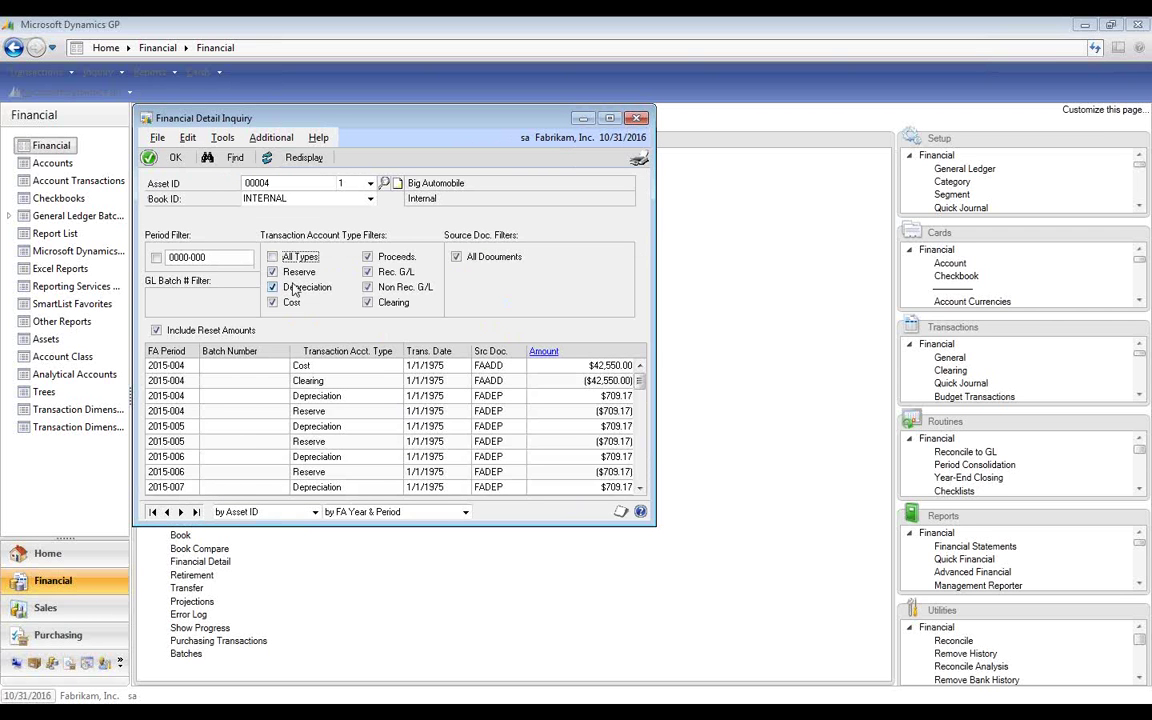
{"action": "left_click", "coordinate": [273, 272]}
{"action": "left_click", "coordinate": [273, 287]}
{"action": "left_click", "coordinate": [273, 302]}
{"action": "left_click", "coordinate": [273, 287]}
{"action": "left_click", "coordinate": [364, 257]}
{"action": "left_click", "coordinate": [364, 272]}
{"action": "left_click", "coordinate": [364, 287]}
{"action": "left_click", "coordinate": [364, 301]}
{"action": "left_click", "coordinate": [300, 157]}
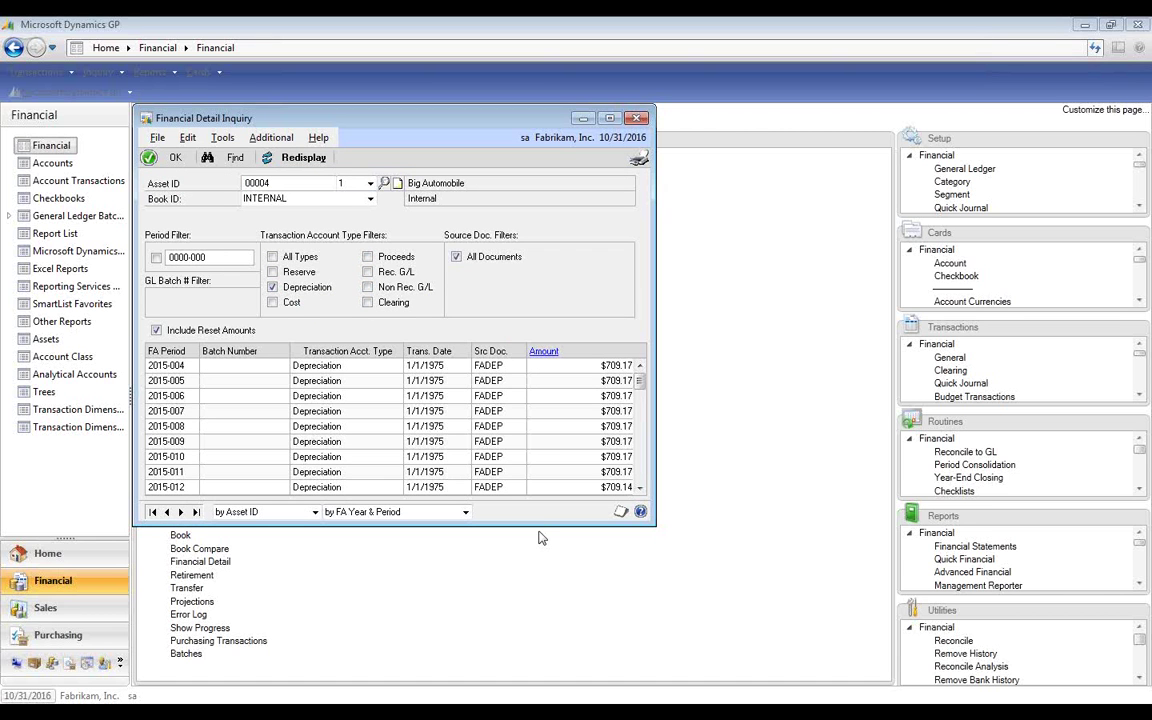
Step: Examine the asset's most recent depreciation entries through FA period 2017-002, including the reversals, and close both inquiry windows
{"action": "left_click_drag", "start_coordinate": [538, 524], "coordinate": [553, 648]}
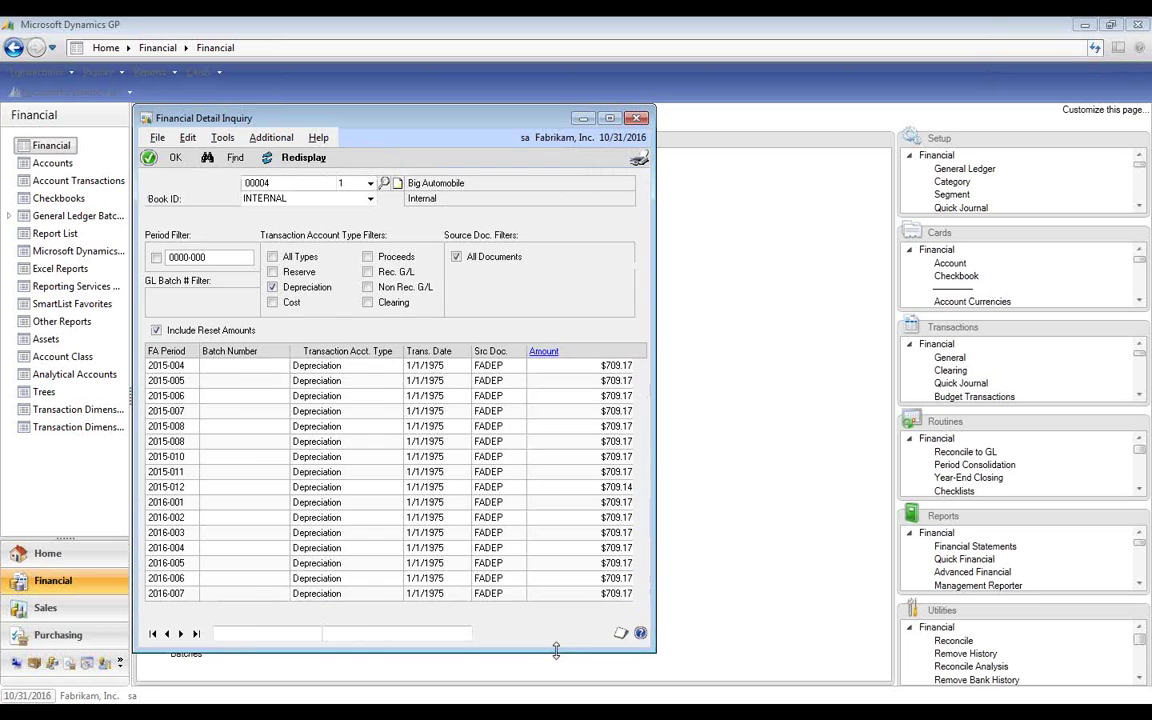
{"action": "scroll", "coordinate": [645, 600], "scroll_direction": "down", "scroll_amount": 3}
{"action": "left_click", "coordinate": [642, 599]}
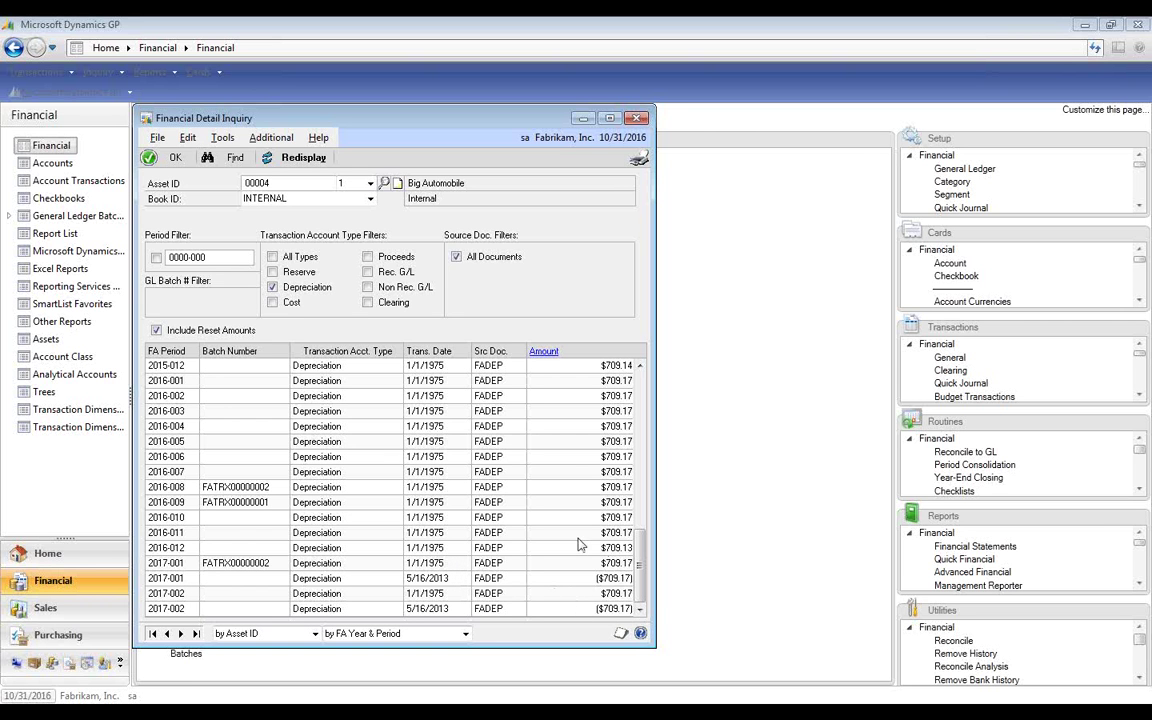
{"action": "left_click", "coordinate": [643, 119]}
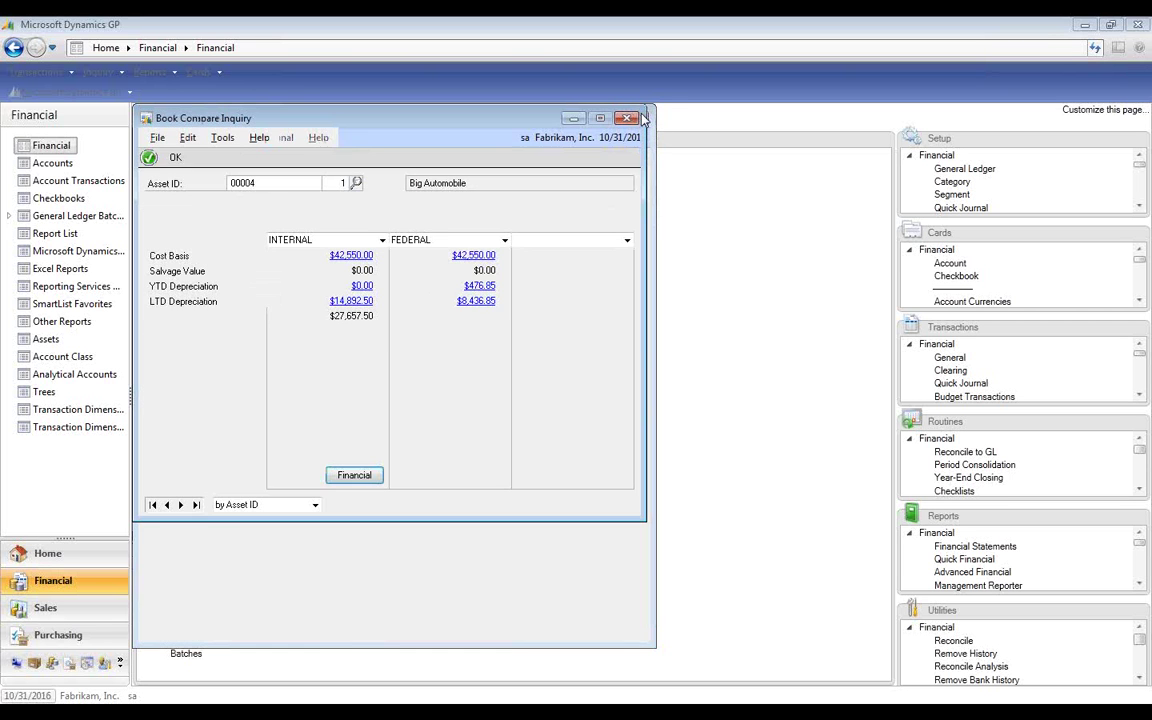
{"action": "left_click", "coordinate": [628, 119]}
Step: Switch to the PowerPoint slide show and advance to the Intercompany Asset Transfer slide
{"action": "mouse_move", "coordinate": [378, 712]}
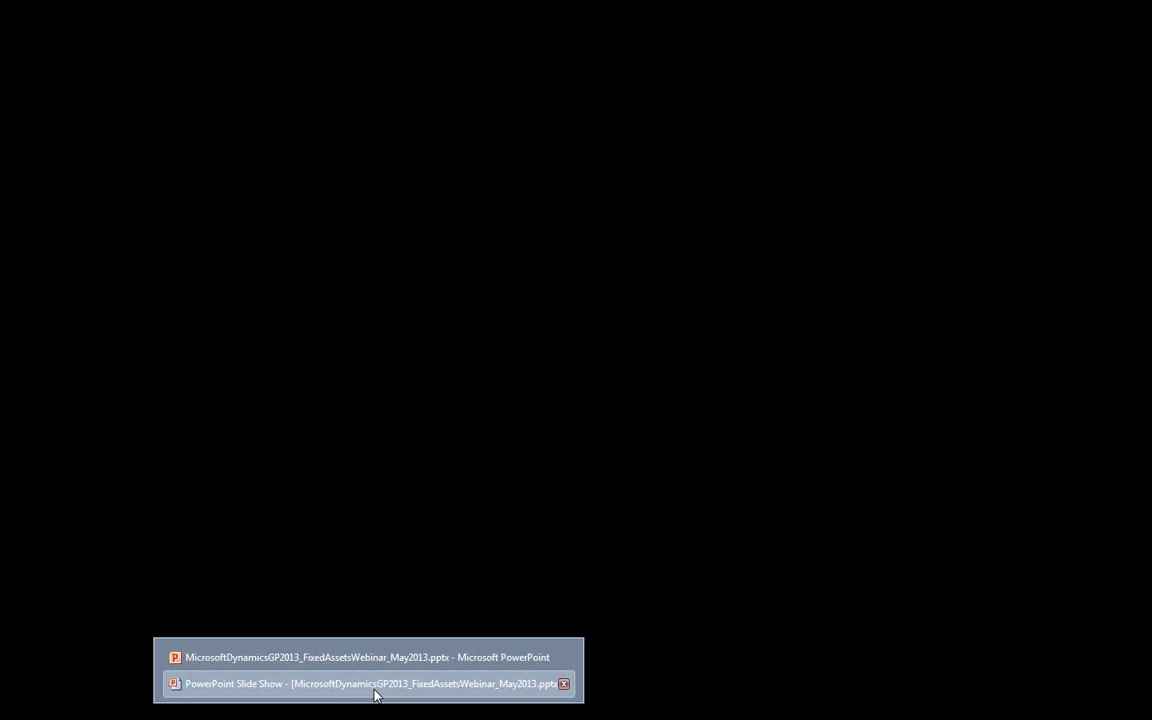
{"action": "left_click", "coordinate": [376, 684]}
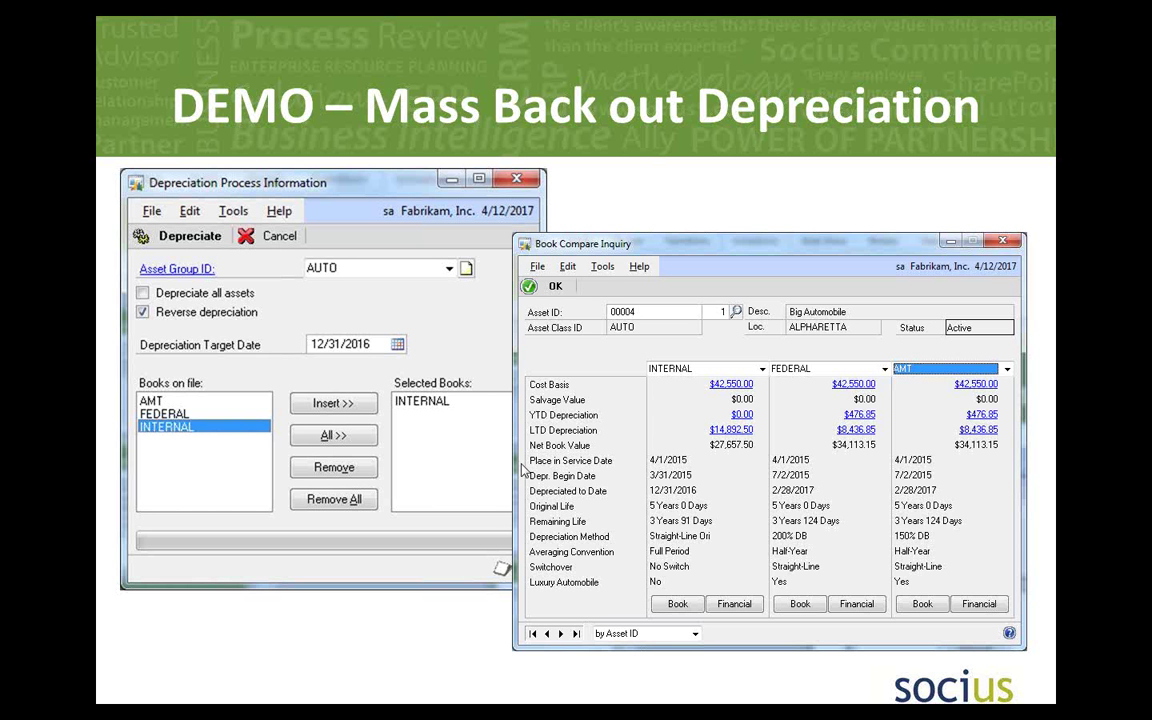
{"action": "key", "text": "Right"}
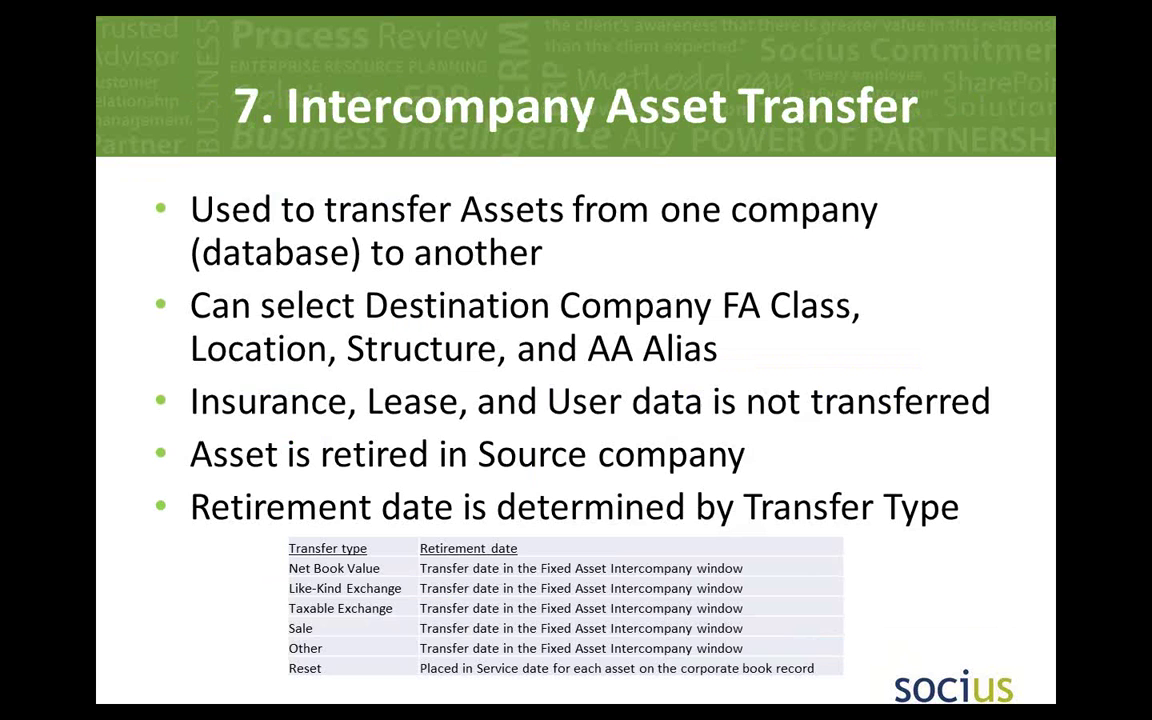
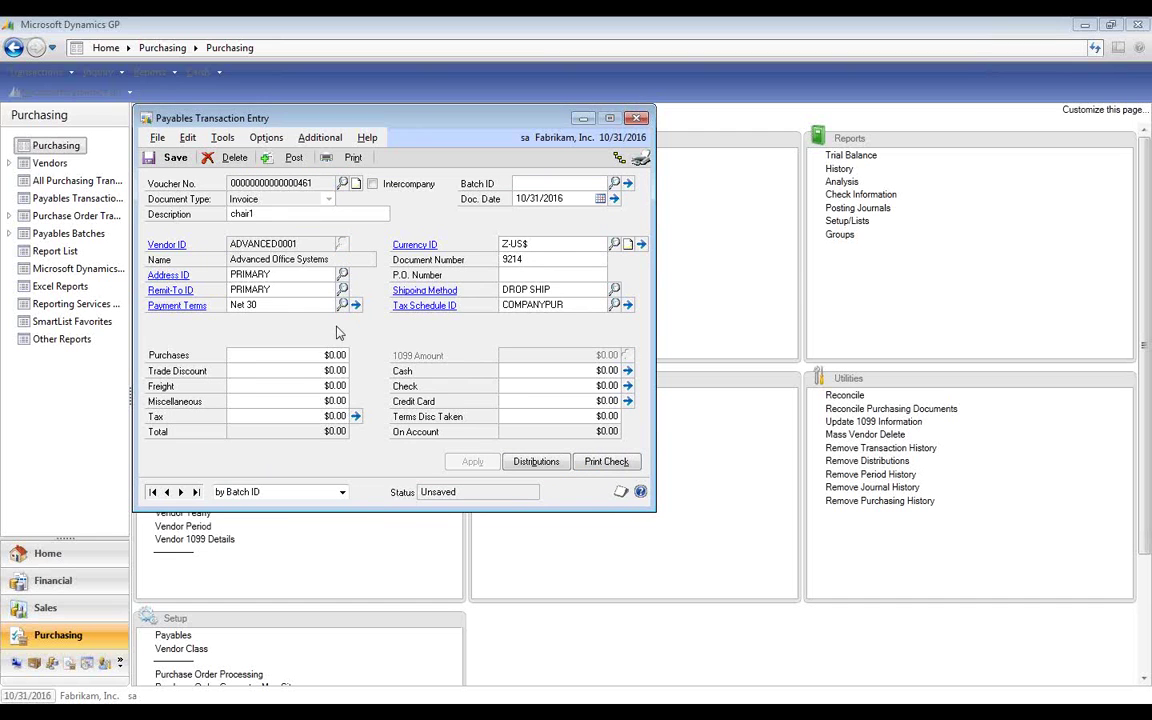
Step: Set the purchases amount of the chair1 payables invoice to $600.00
{"action": "left_click", "coordinate": [344, 359]}
{"action": "left_click", "coordinate": [341, 355]}
{"action": "type", "text": "600"}
{"action": "key", "text": "Tab"}
{"action": "key", "text": "Tab"}
{"action": "key", "text": "Tab"}
{"action": "key", "text": "Tab"}
Step: Open the chair1 invoice's distributions and look up the purchase line's account with all accounts listed instead of only the Purchasing series
{"action": "left_click", "coordinate": [536, 461]}
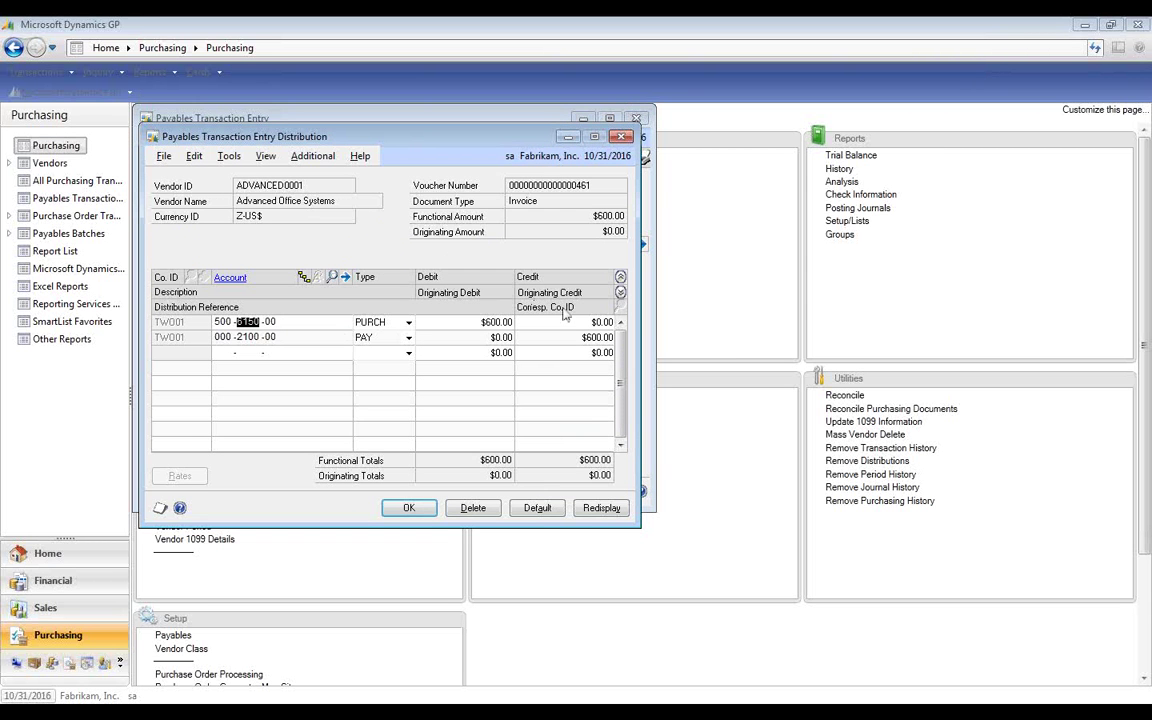
{"action": "left_click", "coordinate": [332, 277]}
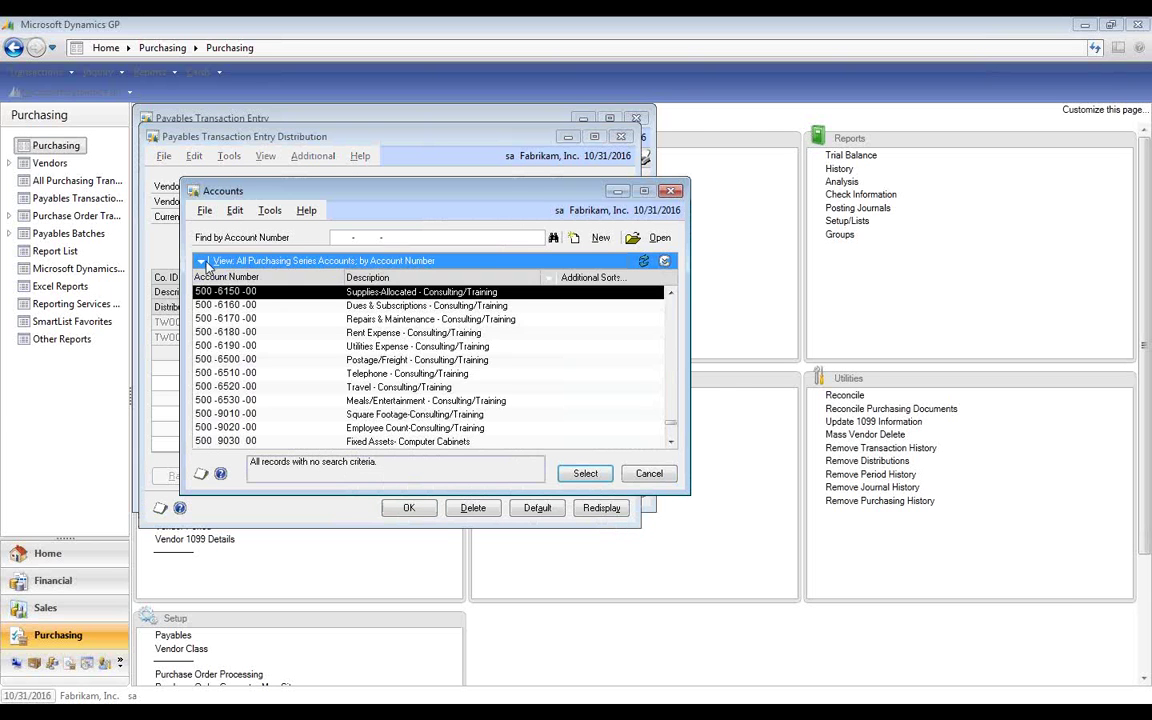
{"action": "left_click", "coordinate": [201, 261]}
{"action": "left_click", "coordinate": [222, 282]}
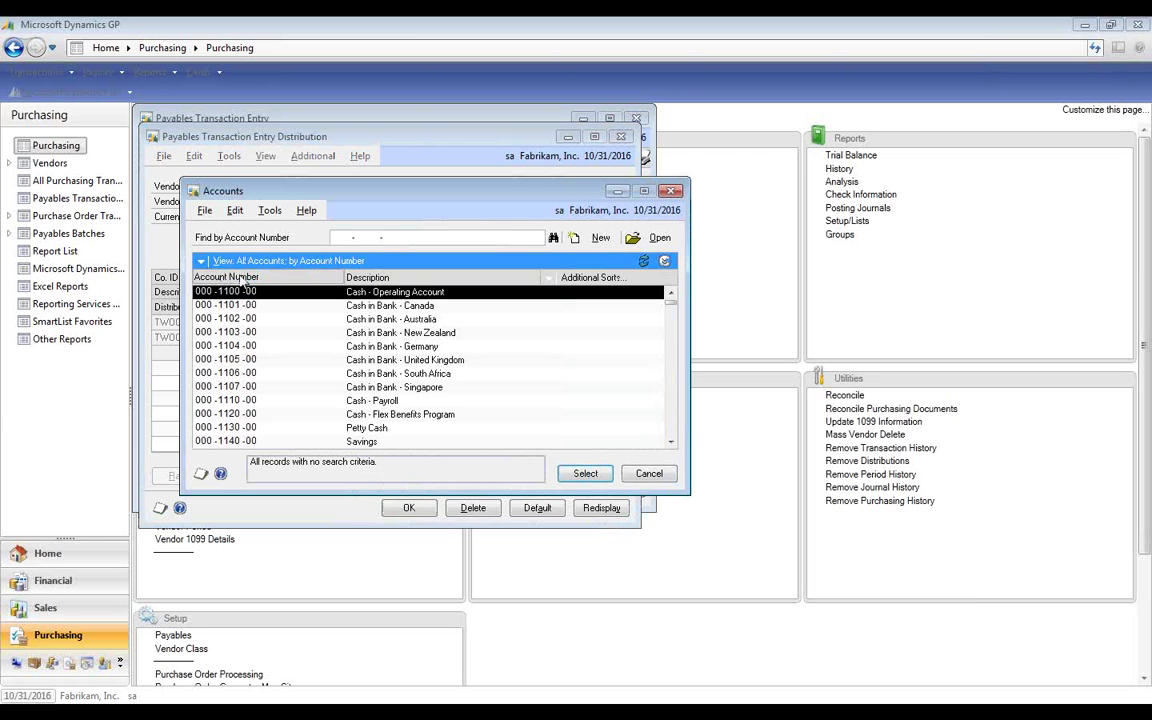
{"action": "left_click", "coordinate": [671, 411]}
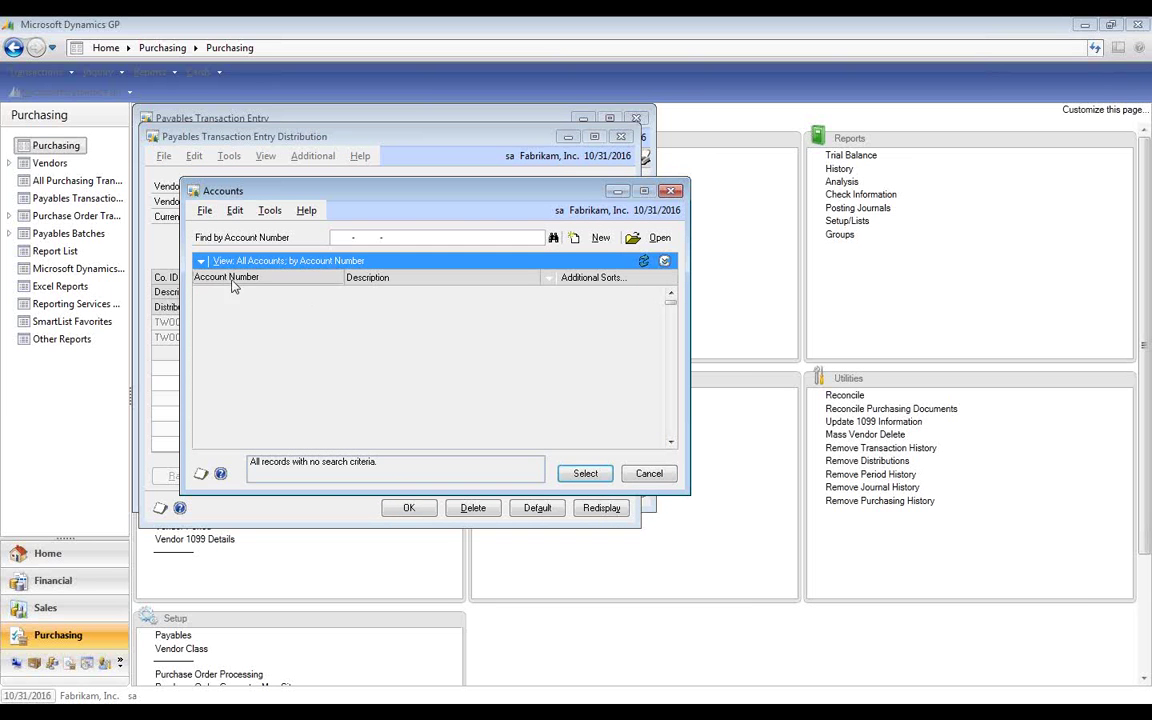
{"action": "left_click", "coordinate": [201, 261]}
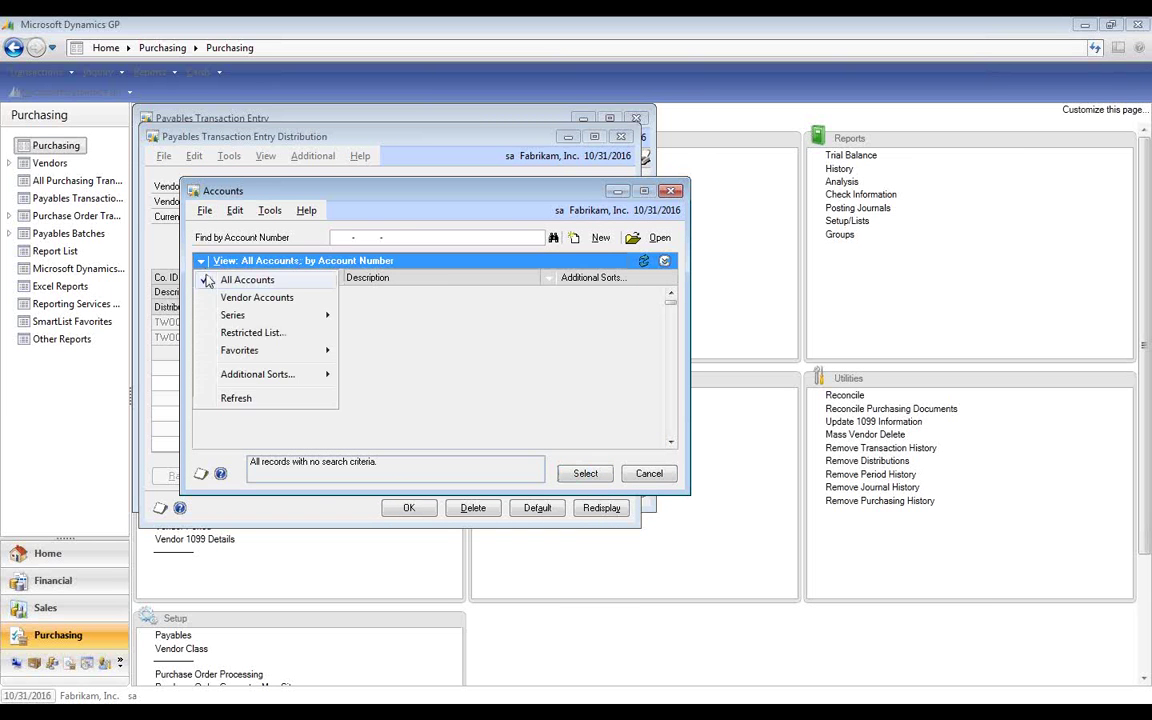
{"action": "left_click", "coordinate": [242, 280]}
Step: Assign FA Clearing account 000-1590-00 to the PURCH distribution line and post the chair1 invoice
{"action": "left_click", "coordinate": [670, 428]}
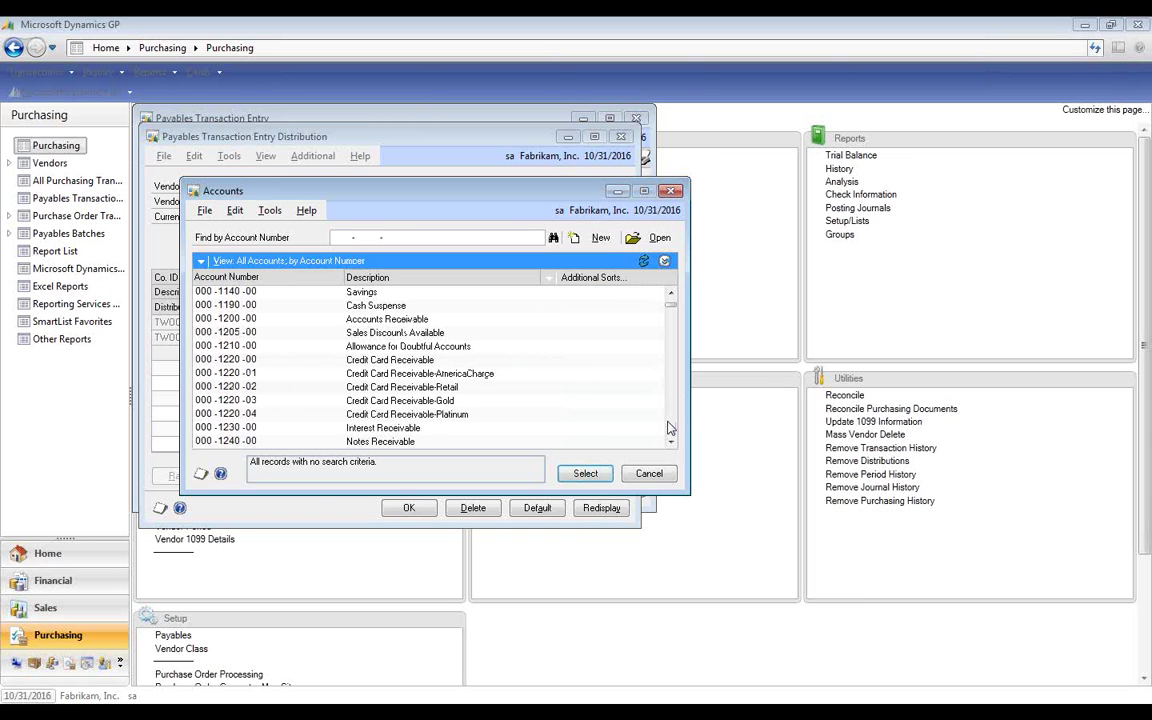
{"action": "left_click", "coordinate": [670, 428]}
{"action": "left_click", "coordinate": [670, 428]}
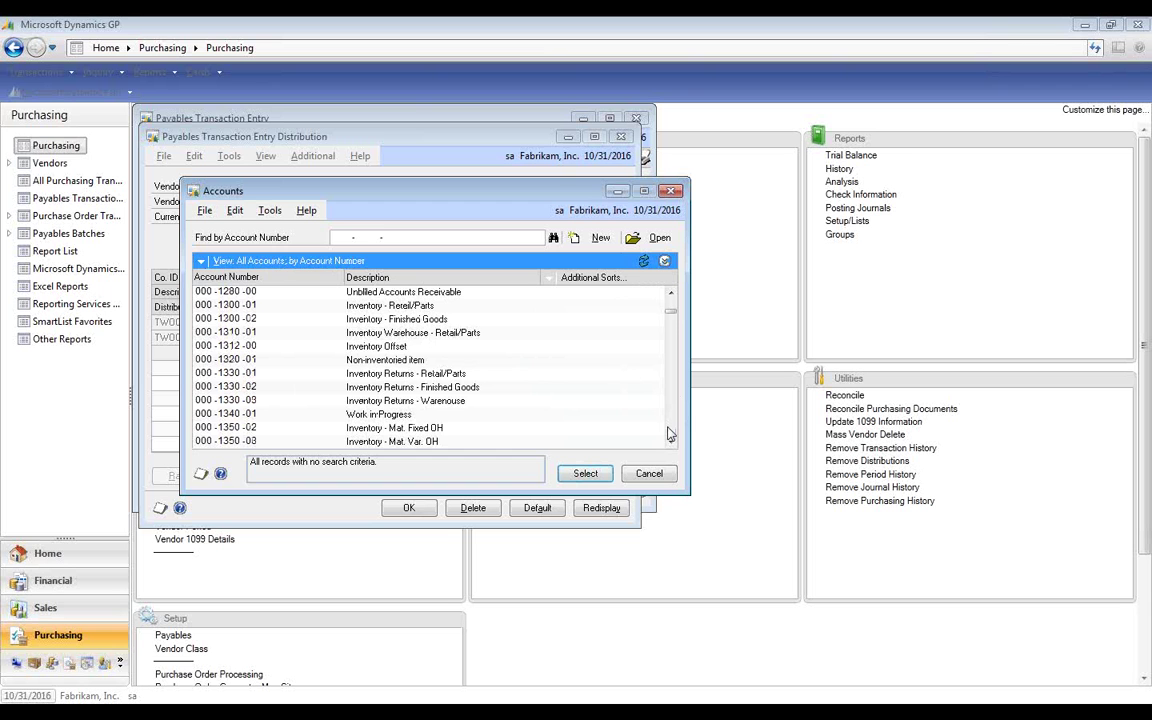
{"action": "left_click", "coordinate": [670, 433]}
{"action": "left_click", "coordinate": [670, 433]}
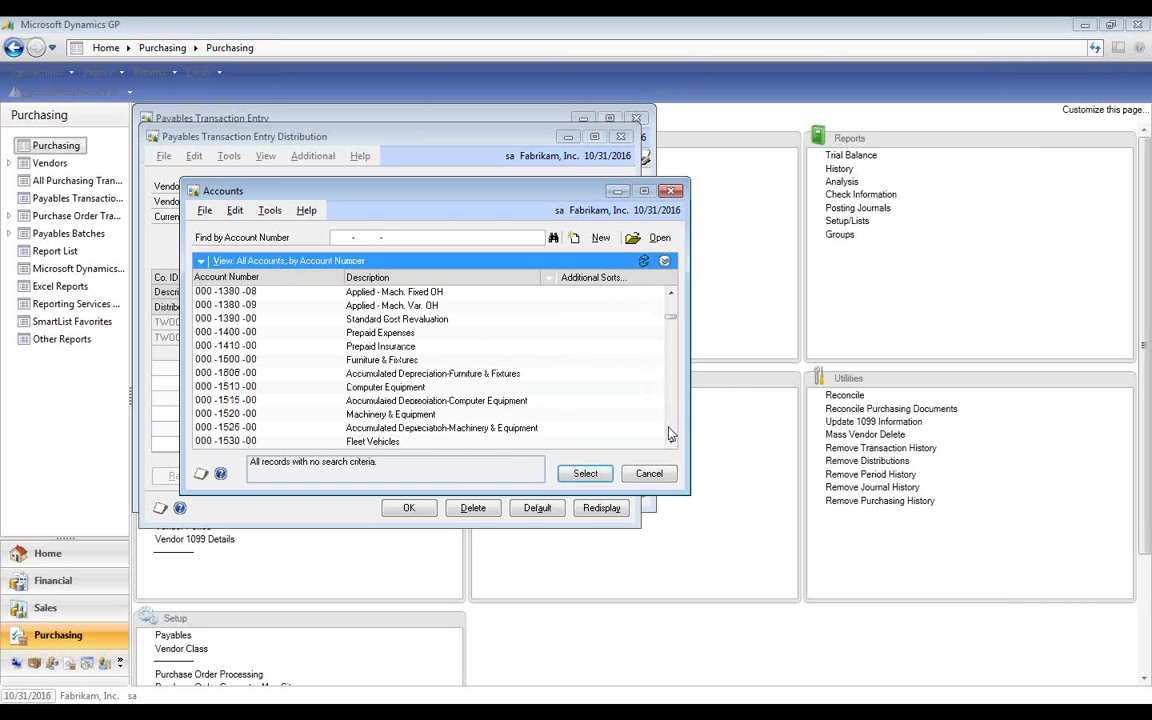
{"action": "left_click", "coordinate": [670, 433]}
{"action": "left_click", "coordinate": [368, 318]}
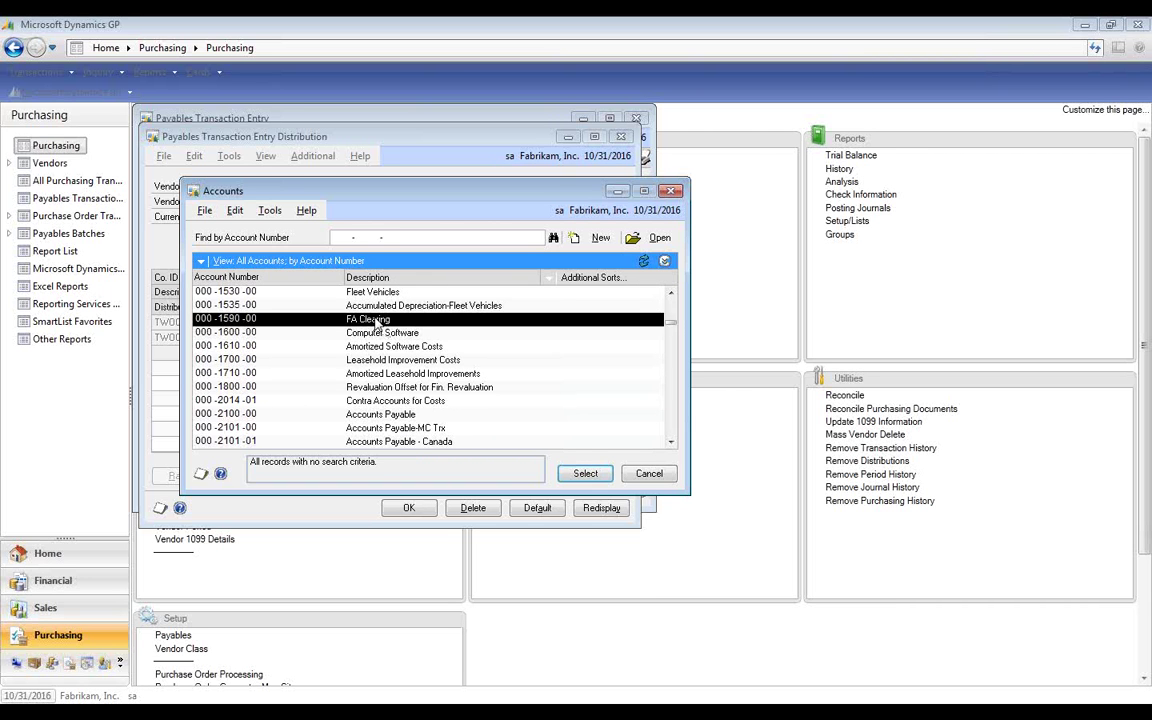
{"action": "left_click", "coordinate": [585, 473]}
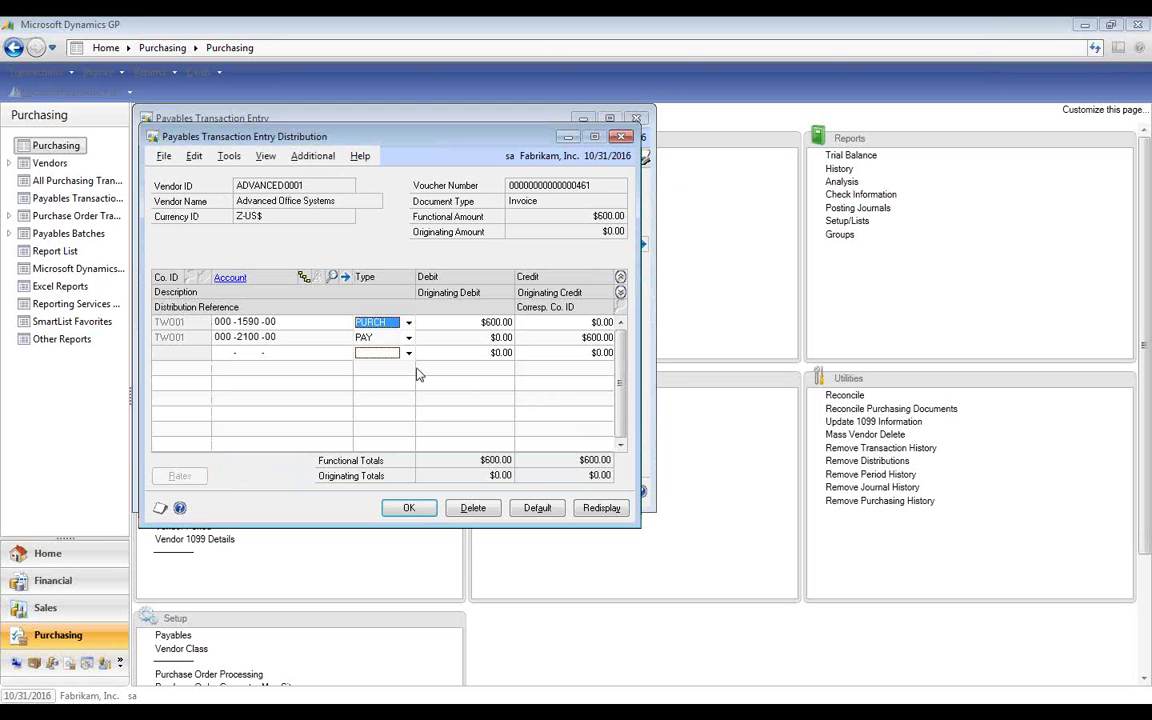
{"action": "left_click", "coordinate": [405, 508]}
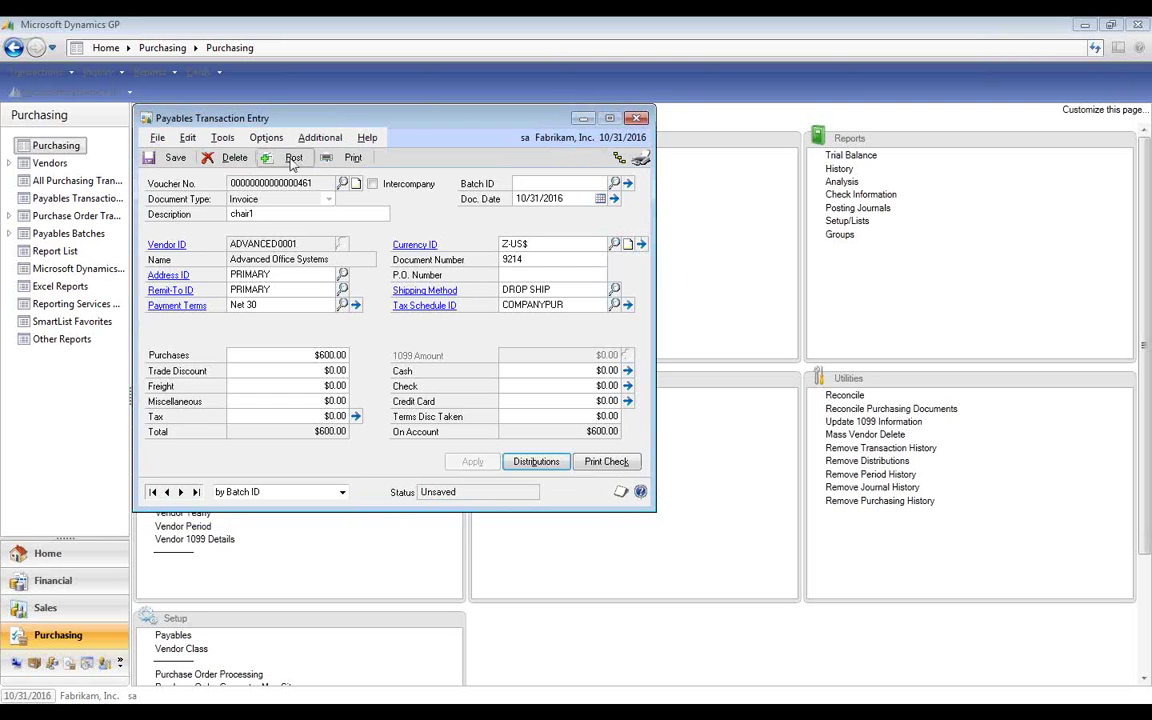
{"action": "left_click", "coordinate": [292, 160]}
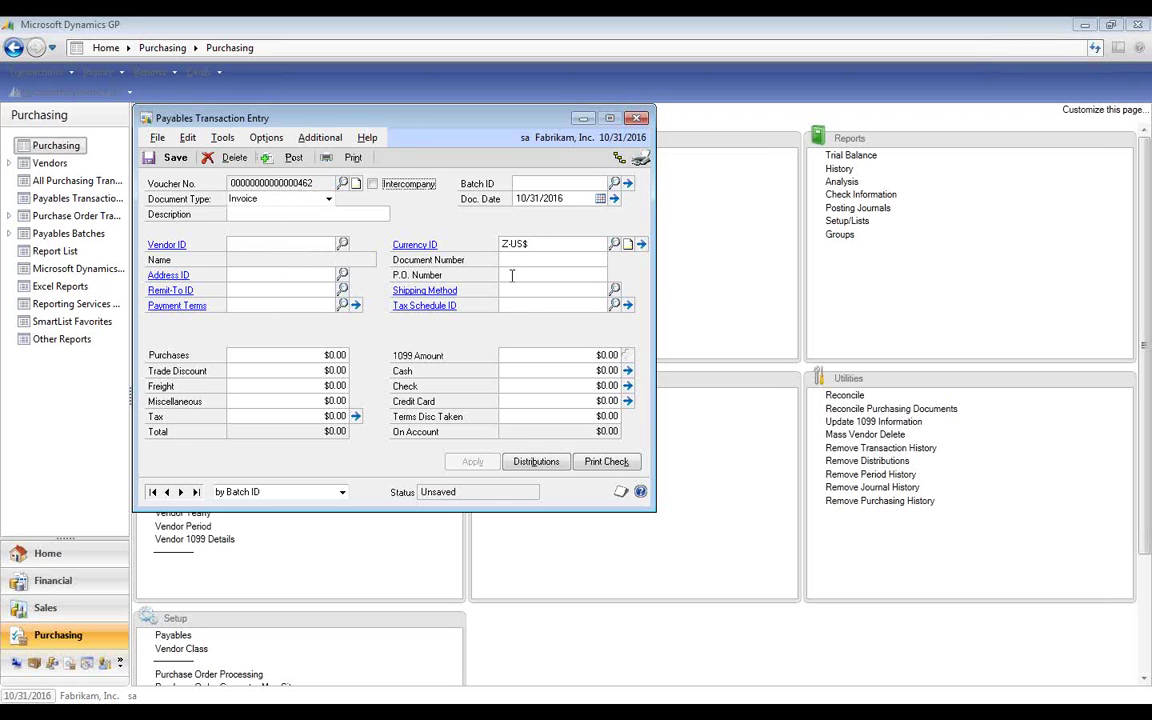
Step: Start a new payables invoice described as chair2 for vendor ADVANCED0001 with document number 920347
{"action": "type", "text": "chai"}
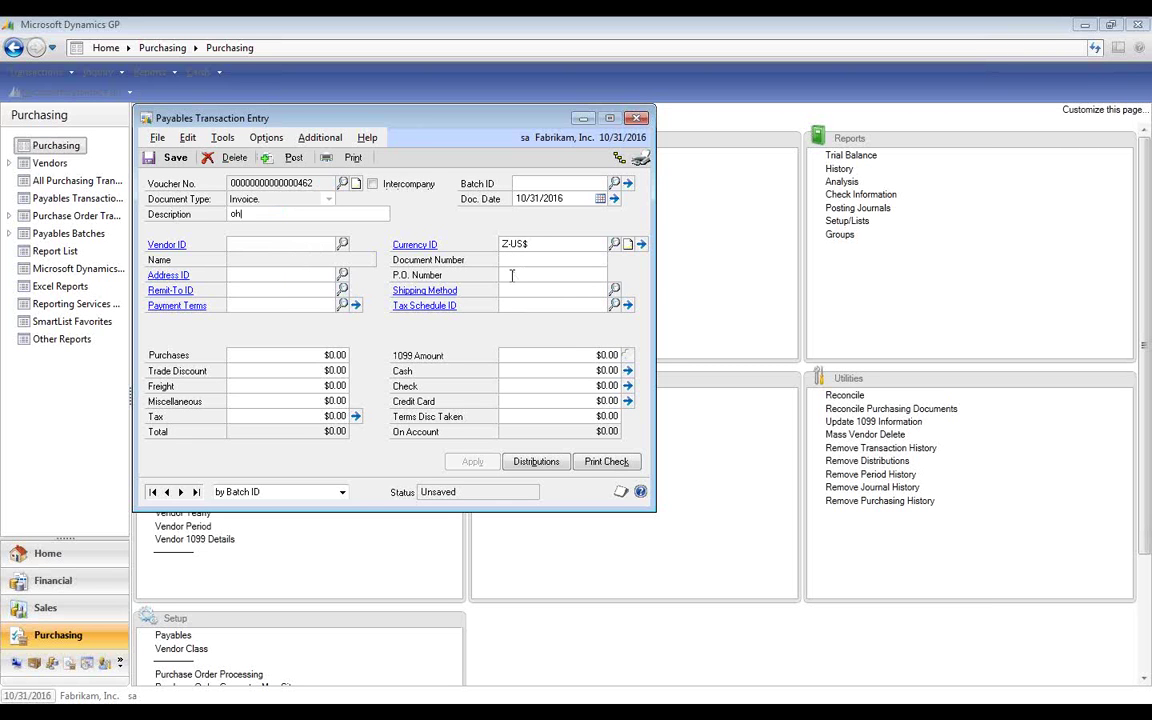
{"action": "type", "text": "r2"}
{"action": "key", "text": "Tab"}
{"action": "key", "text": "Tab"}
{"action": "key", "text": "Tab"}
{"action": "key", "text": "Tab"}
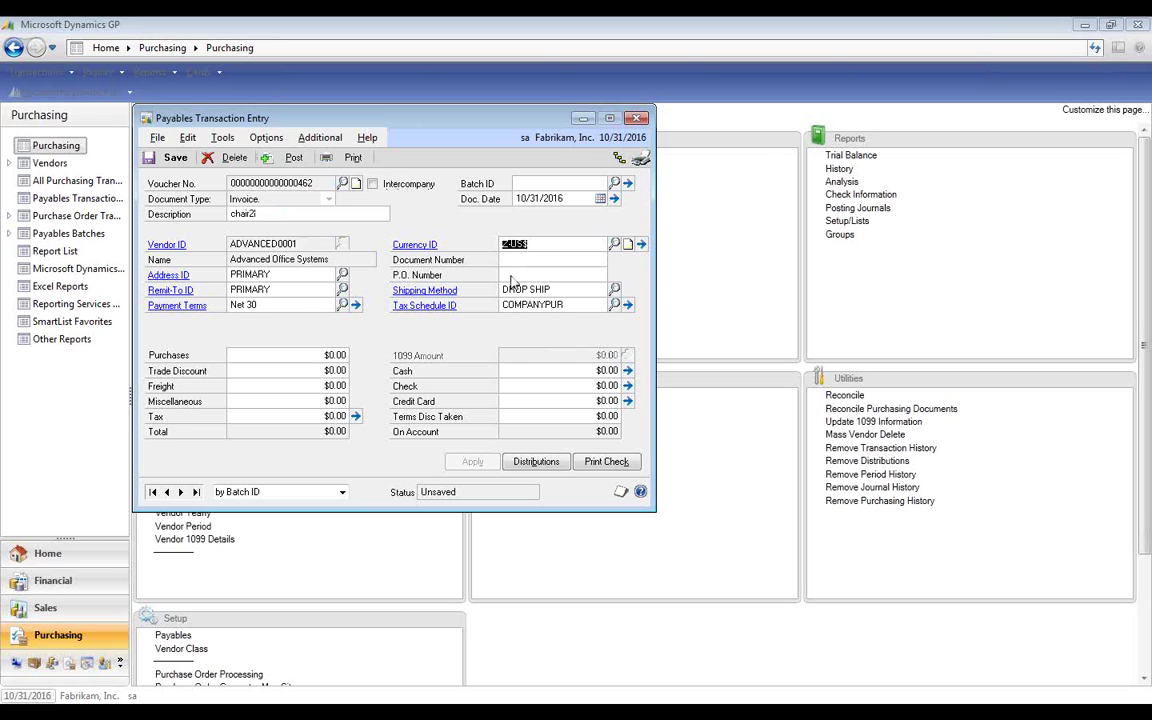
{"action": "key", "text": "Tab"}
{"action": "type", "text": "920347"}
Step: Set the purchases amount of the chair2 invoice to $900.00
{"action": "key", "text": "Tab"}
{"action": "key", "text": "Tab"}
{"action": "key", "text": "Tab"}
{"action": "key", "text": "Tab"}
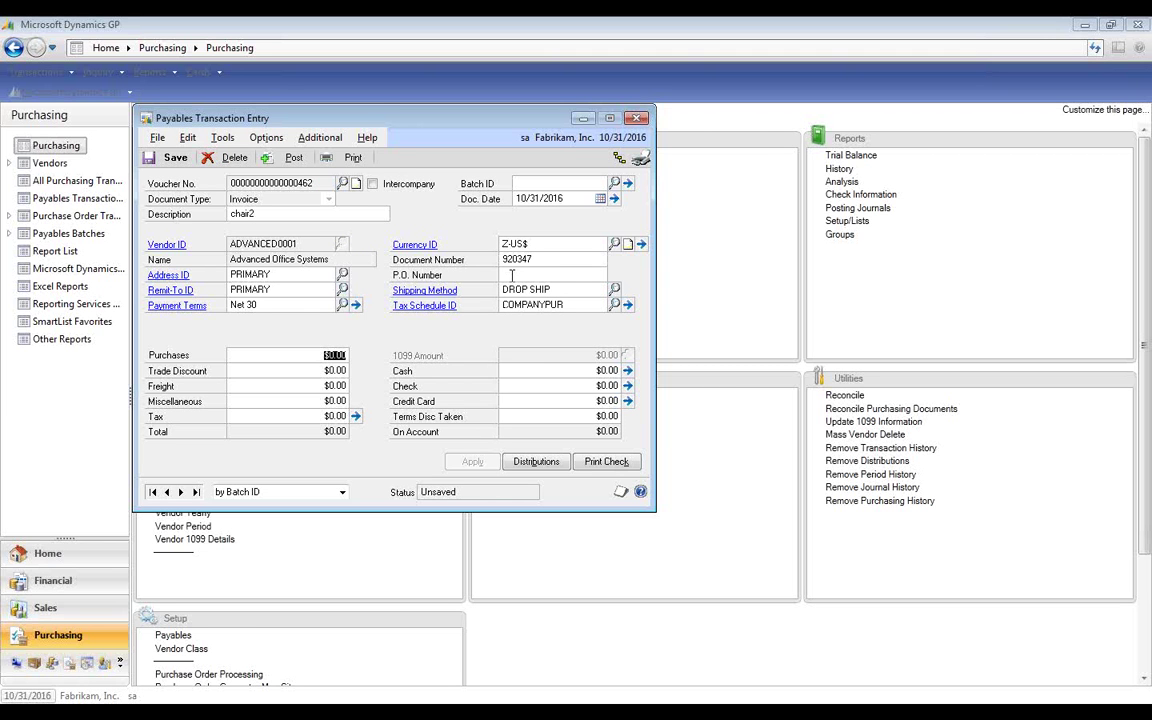
{"action": "type", "text": "8"}
{"action": "type", "text": "00."}
{"action": "key", "text": "Tab"}
{"action": "key", "text": "Tab"}
{"action": "key", "text": "Tab"}
{"action": "key", "text": "Tab"}
Step: Change the chair2 invoice's PURCH distribution account to 000-1590-00, expand the lines to check the account descriptions, and accept the distributions
{"action": "left_click", "coordinate": [541, 468]}
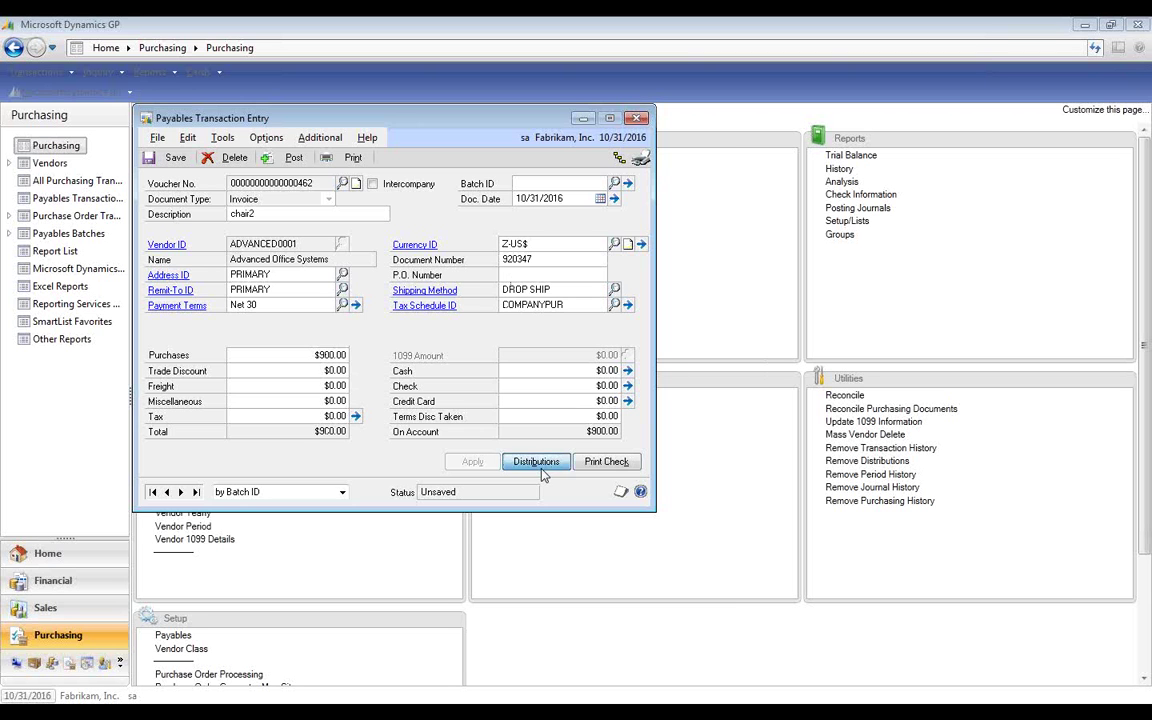
{"action": "left_click", "coordinate": [248, 325]}
{"action": "left_click", "coordinate": [223, 321]}
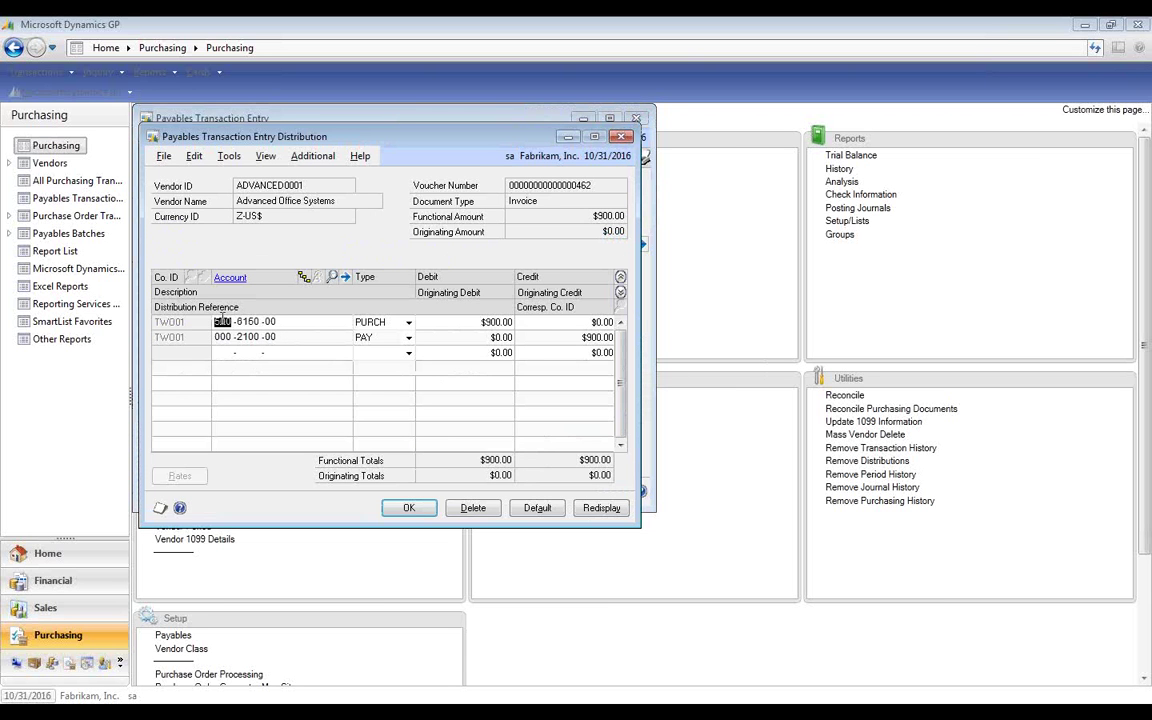
{"action": "type", "text": "000 -1590"}
{"action": "key", "text": "Tab"}
{"action": "key", "text": "Tab"}
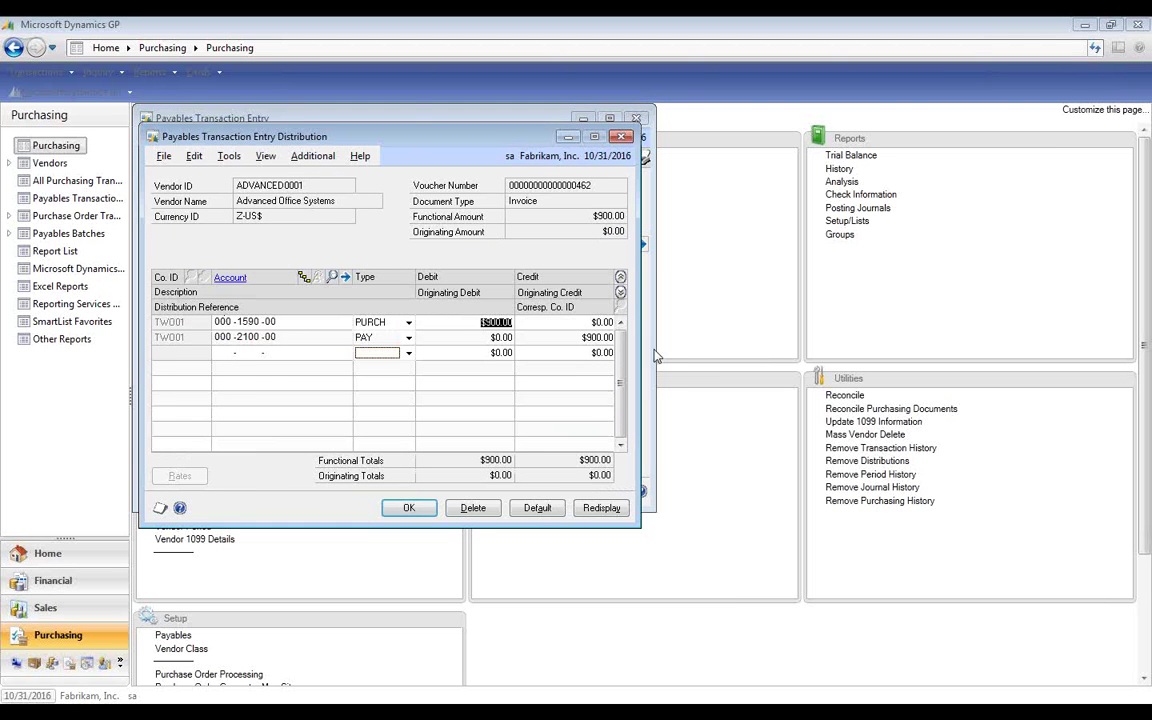
{"action": "left_click", "coordinate": [620, 292]}
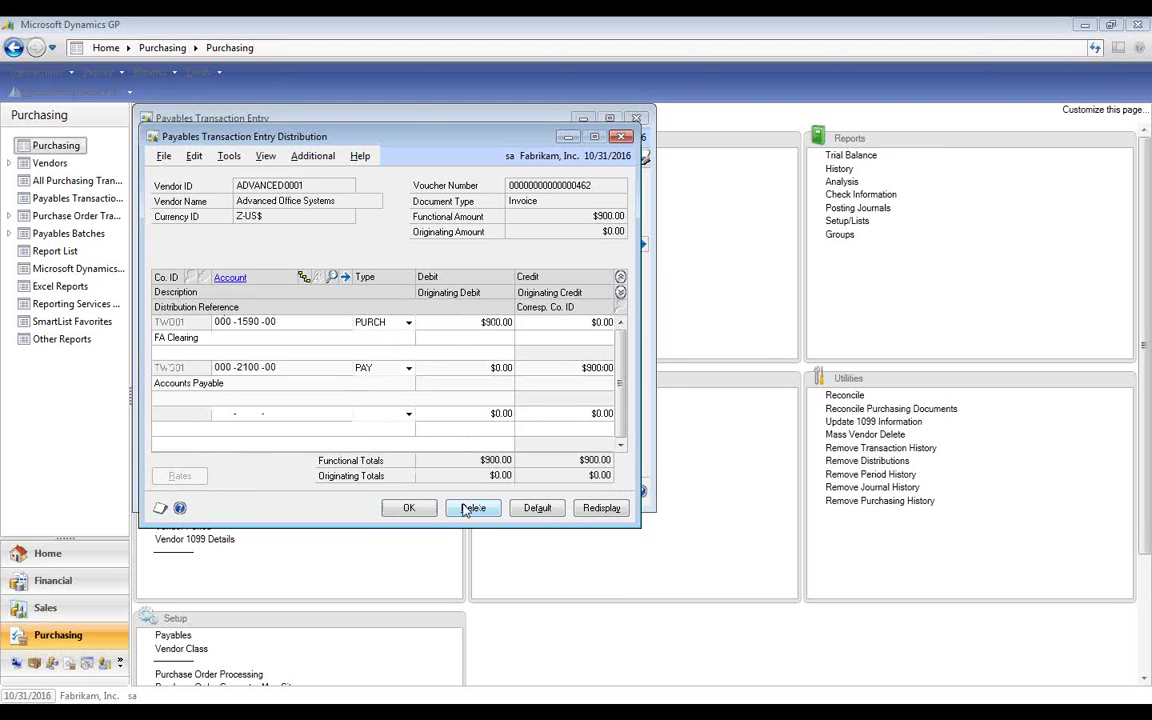
{"action": "left_click", "coordinate": [412, 509]}
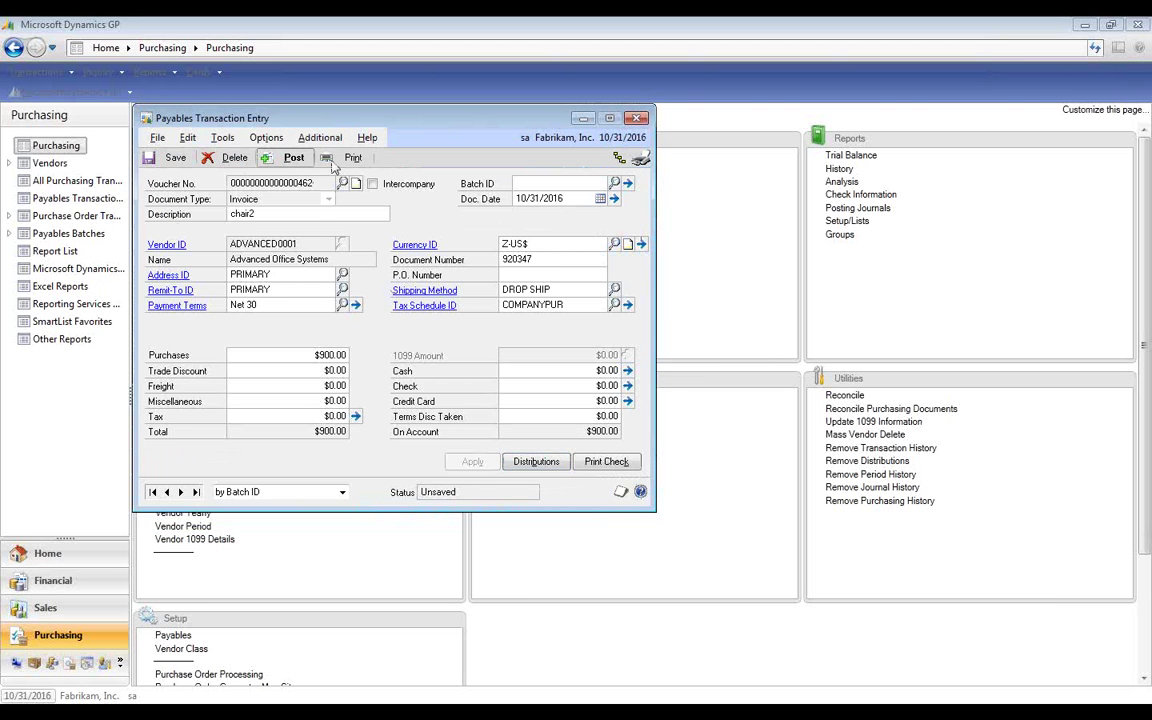
Step: Post the chair2 invoice, close Payables Transaction Entry, and cancel all of the posting report printouts
{"action": "left_click", "coordinate": [636, 118]}
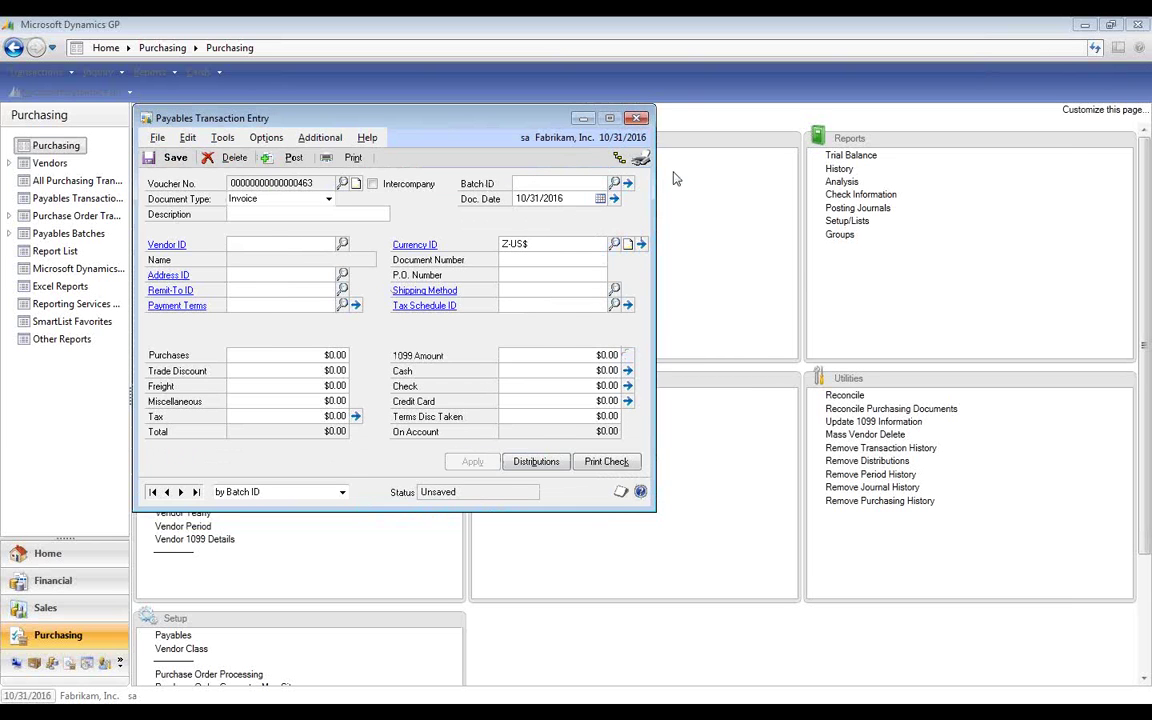
{"action": "left_click", "coordinate": [706, 495]}
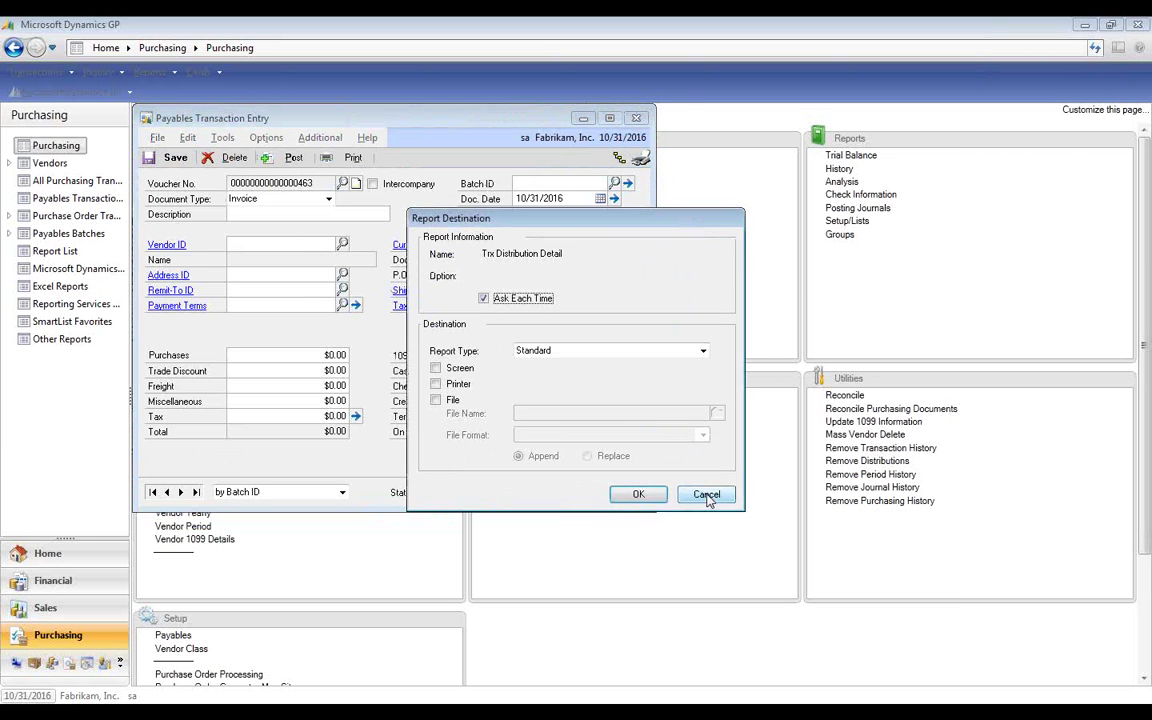
{"action": "left_click", "coordinate": [707, 496]}
{"action": "left_click", "coordinate": [706, 495]}
{"action": "left_click", "coordinate": [706, 495]}
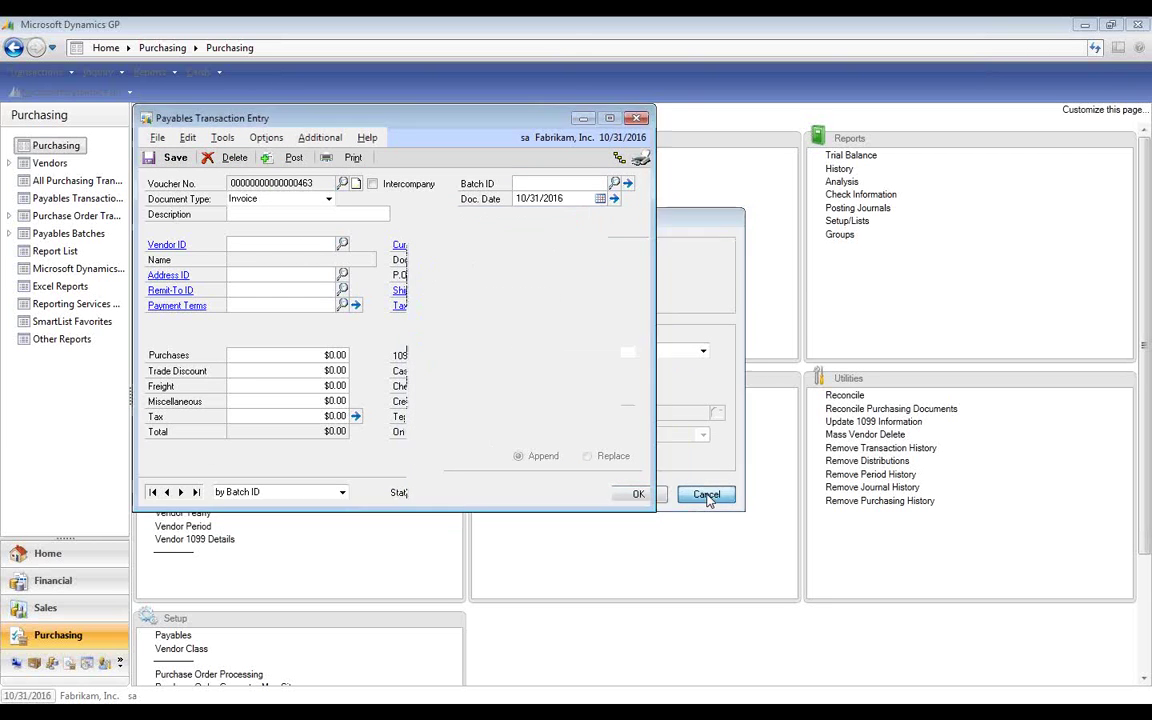
{"action": "left_click", "coordinate": [706, 495]}
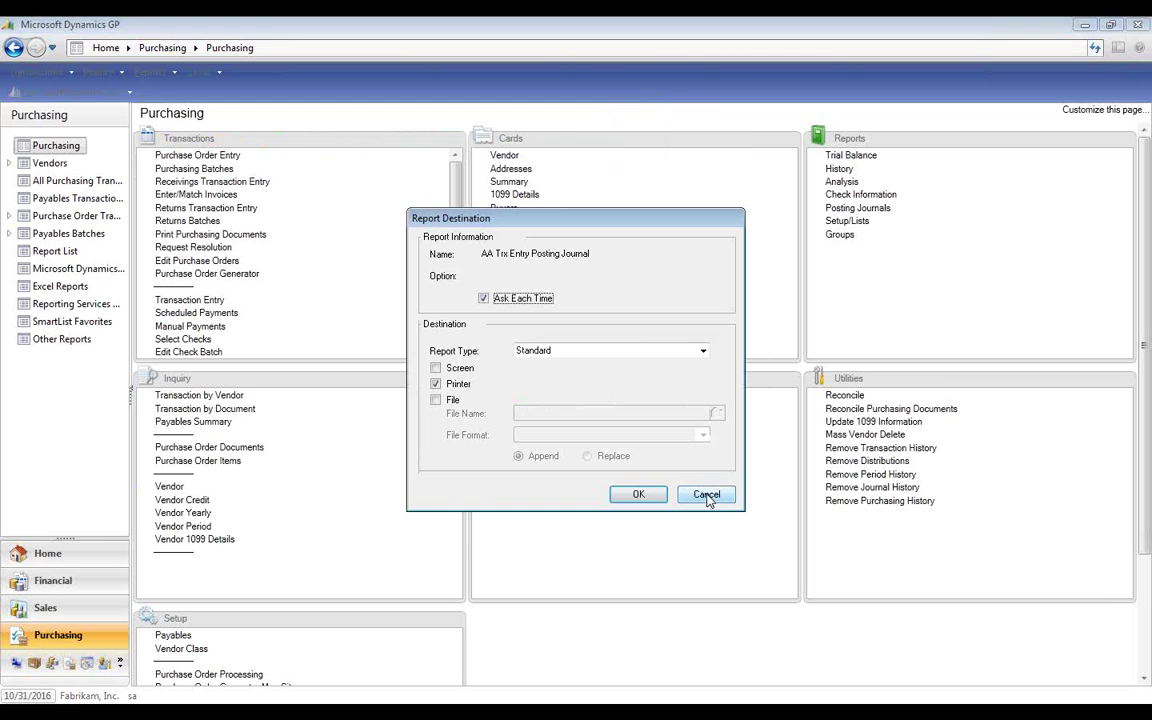
{"action": "left_click", "coordinate": [706, 495]}
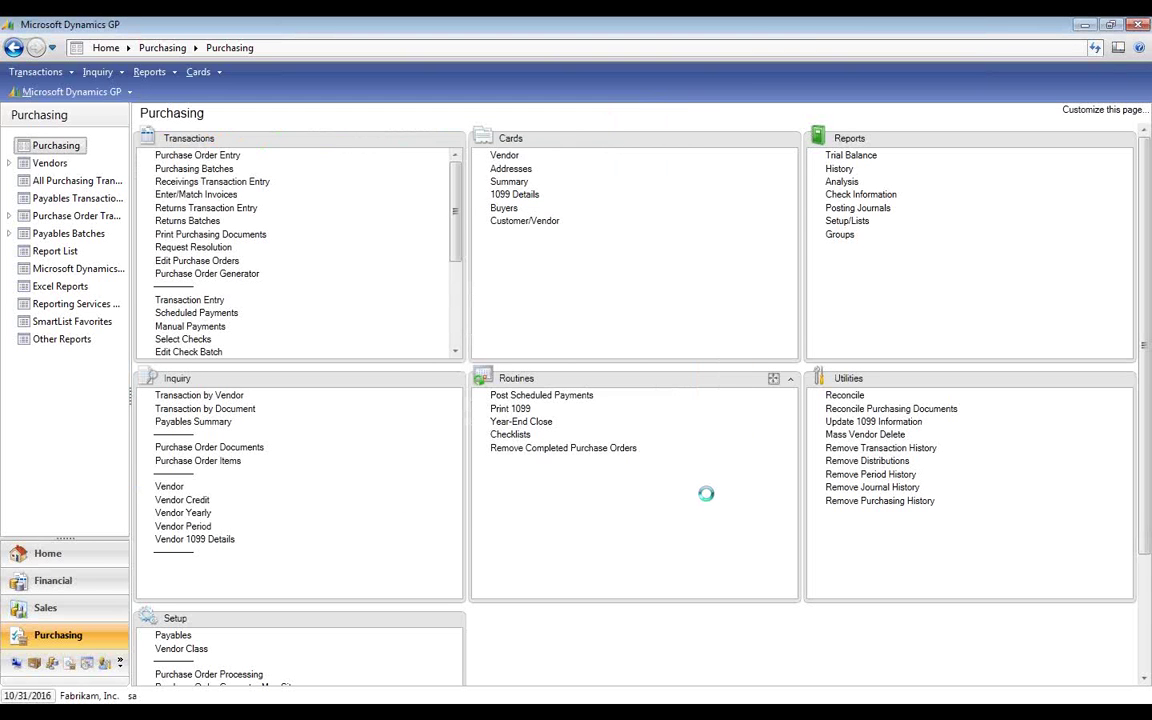
Step: Go to the Financial area, open the Fixed Assets general card, and start a new asset with ID FA00026 and suffix 1
{"action": "left_click", "coordinate": [86, 585]}
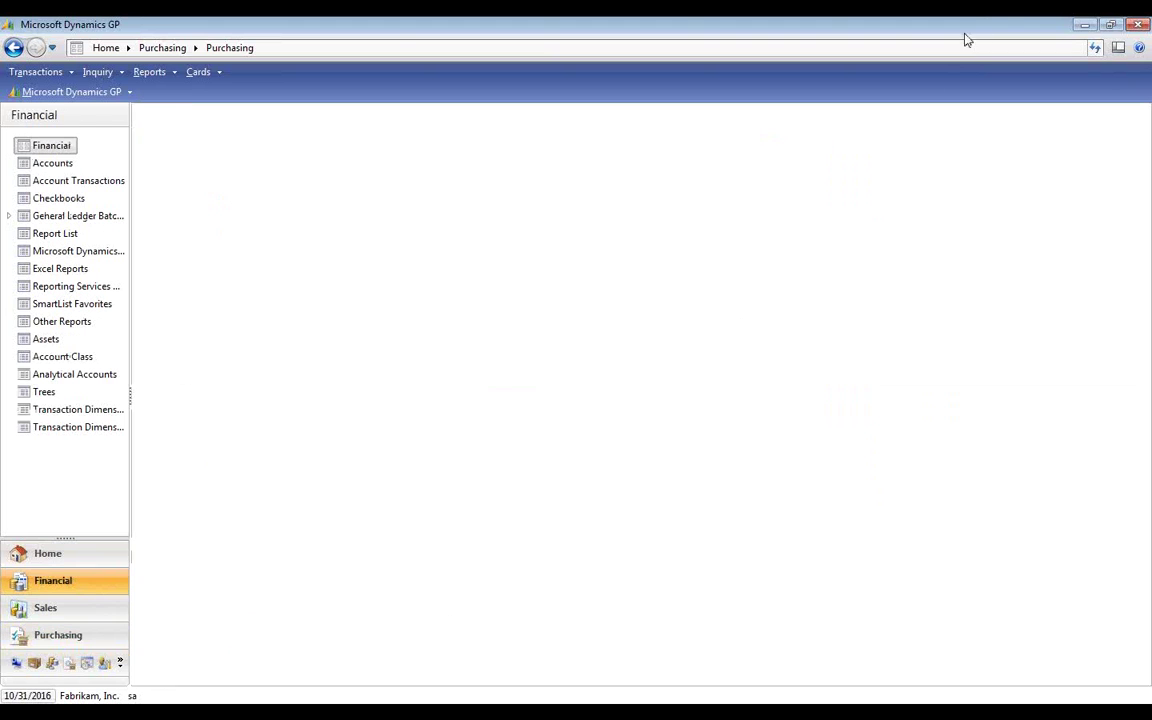
{"action": "left_click", "coordinate": [1041, 33]}
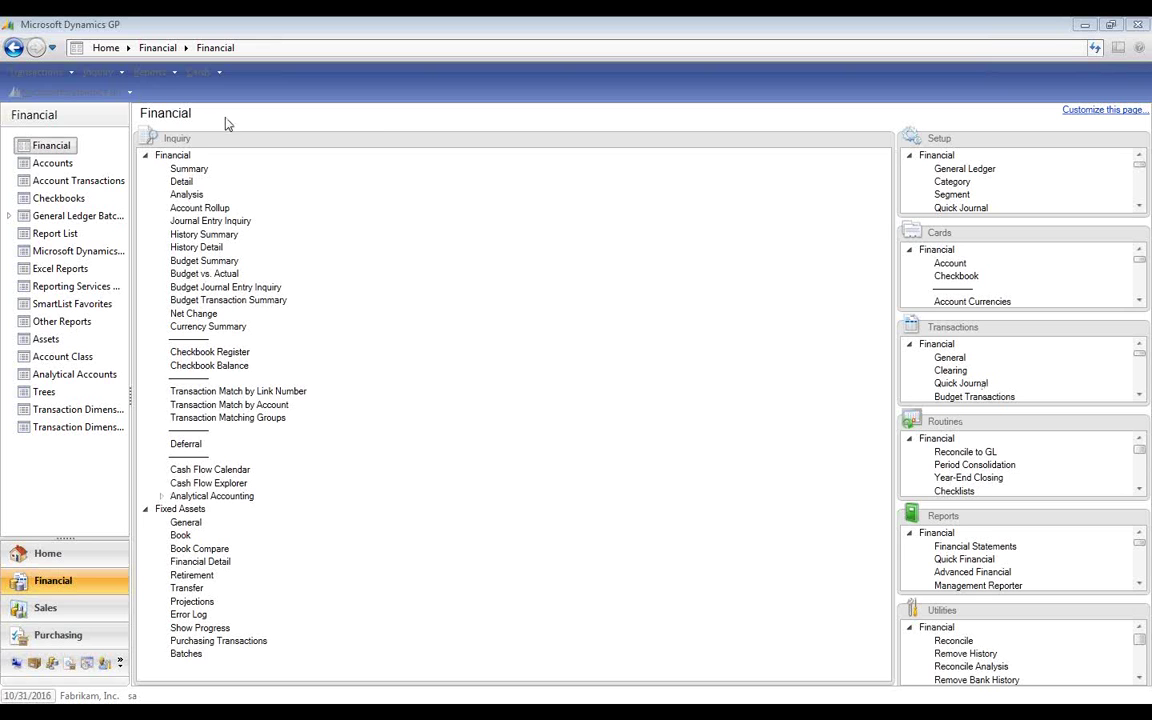
{"action": "left_click", "coordinate": [1136, 236]}
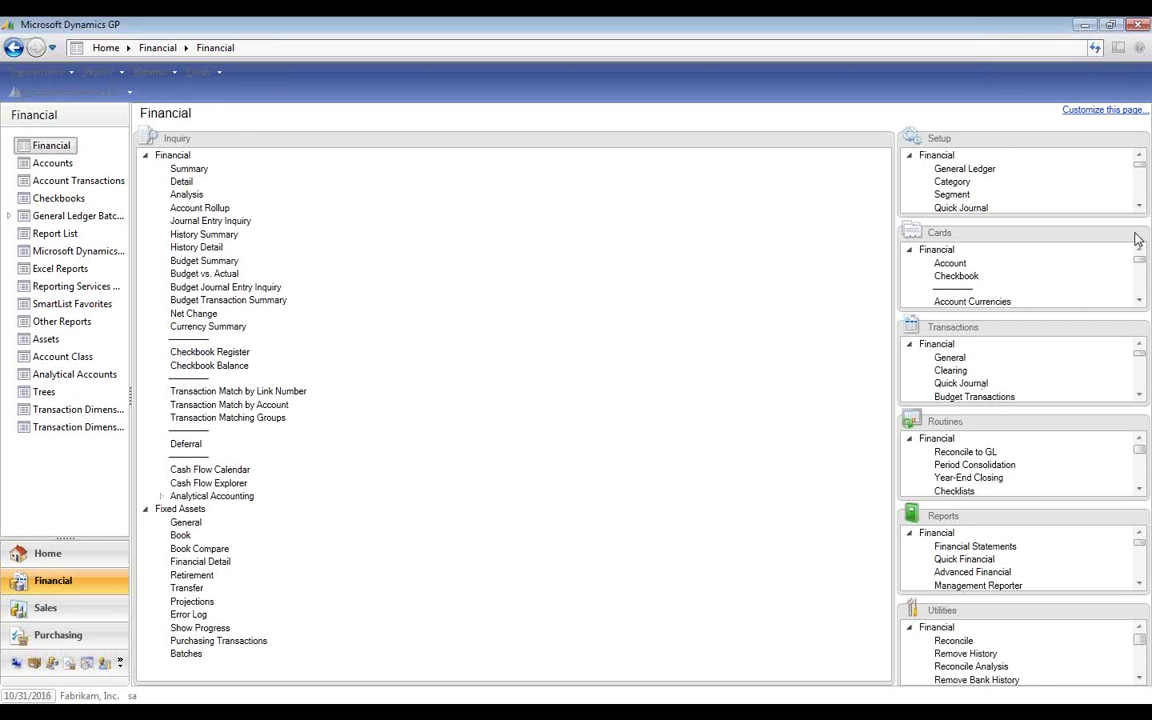
{"action": "left_click", "coordinate": [1138, 234]}
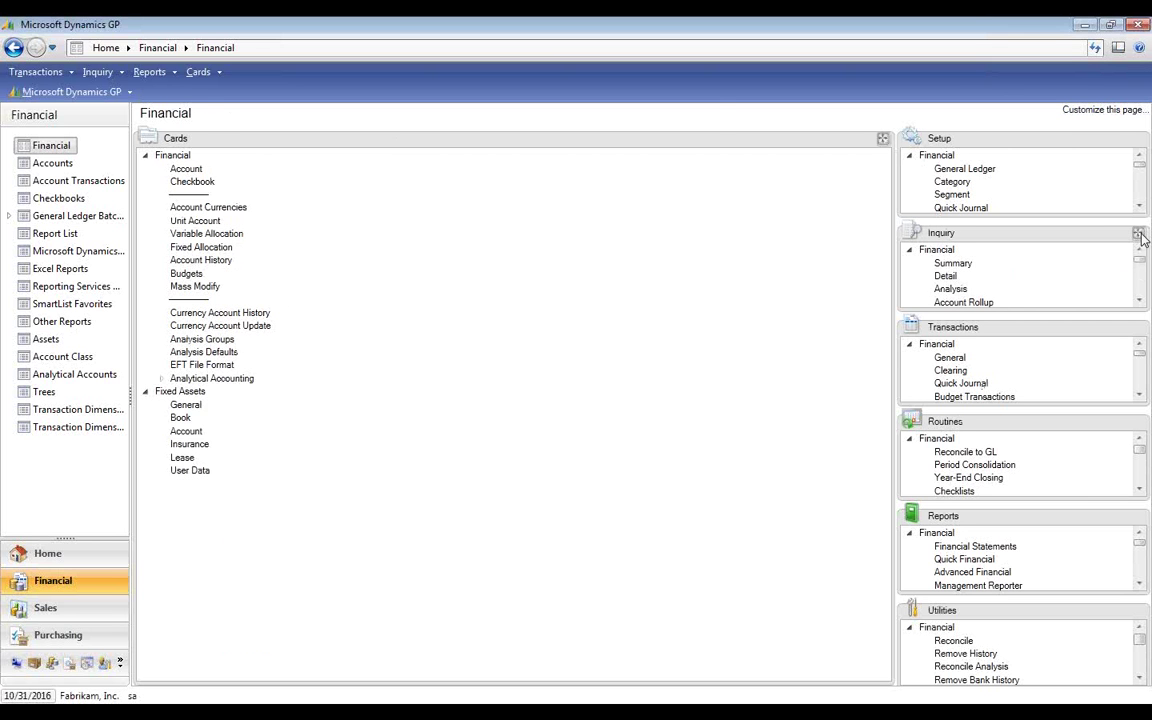
{"action": "left_click", "coordinate": [186, 405]}
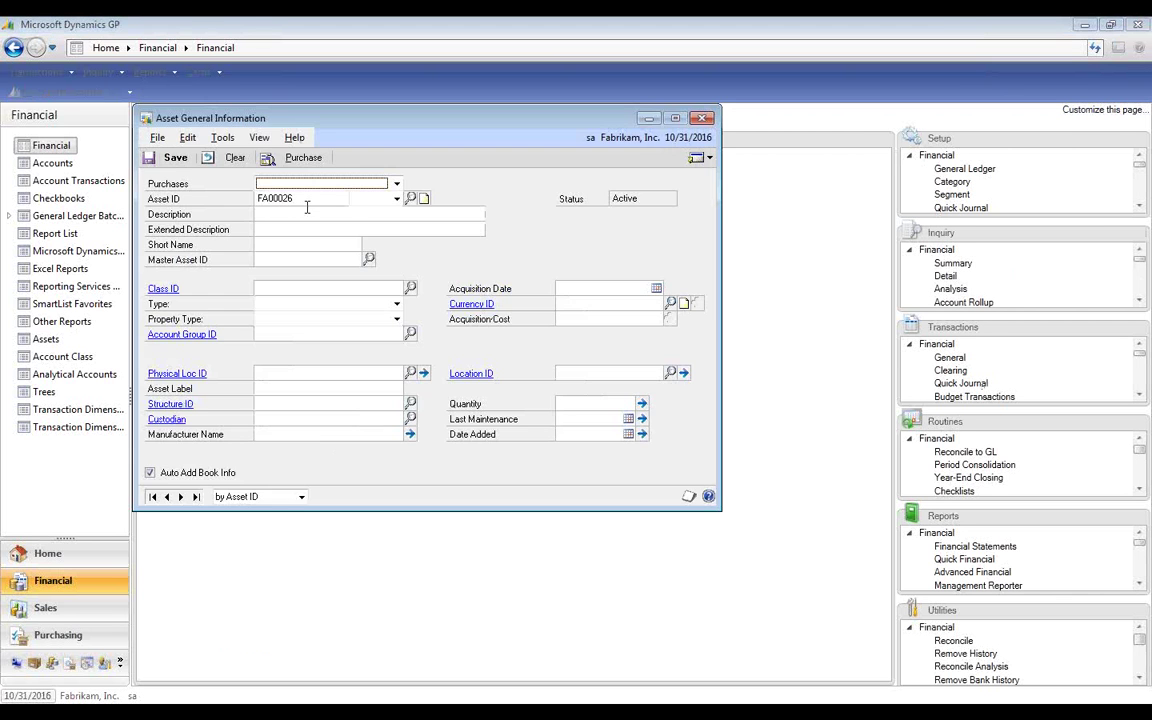
{"action": "double_click", "coordinate": [316, 198]}
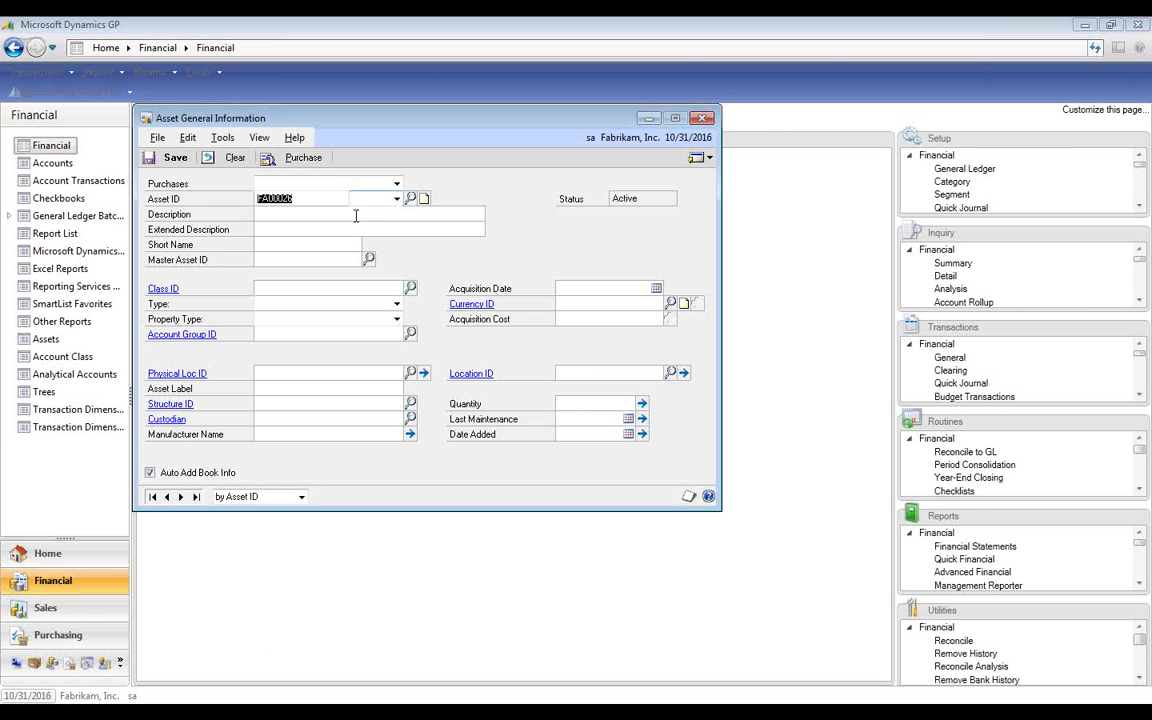
{"action": "key", "text": "Tab"}
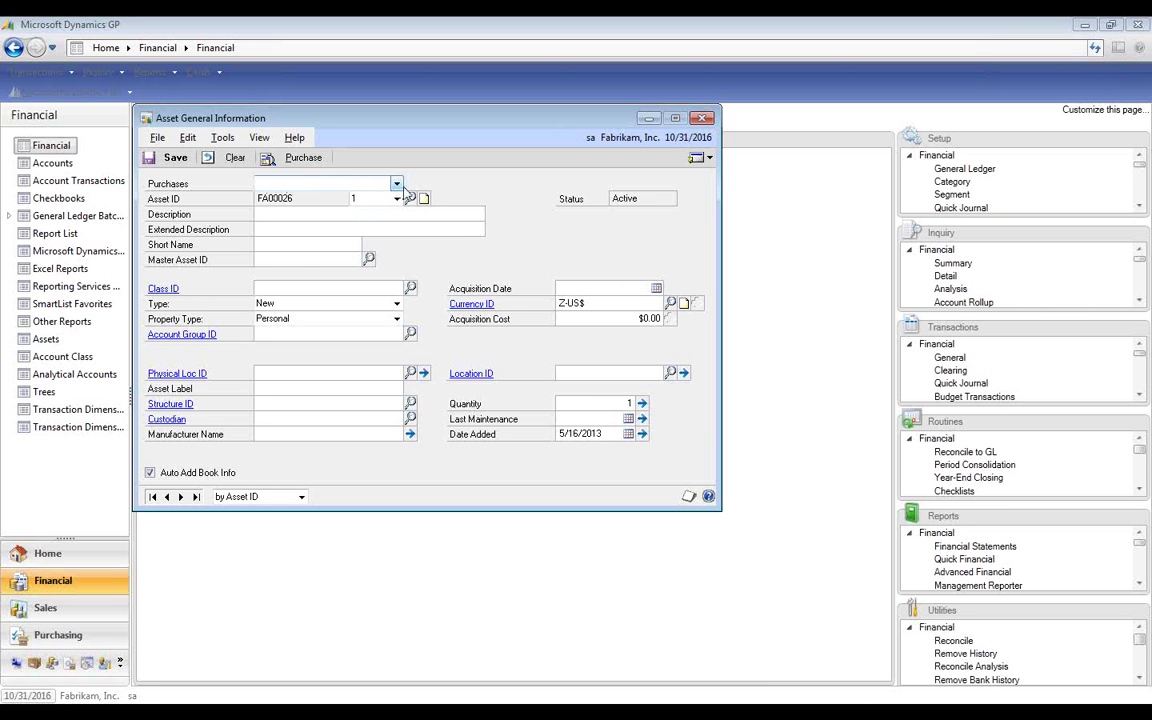
Step: Fill the new asset from both ADVANCED0001 purchasing transactions, $600.00 and $900.00, marking the $900.00 voucher as primary
{"action": "left_click", "coordinate": [305, 162]}
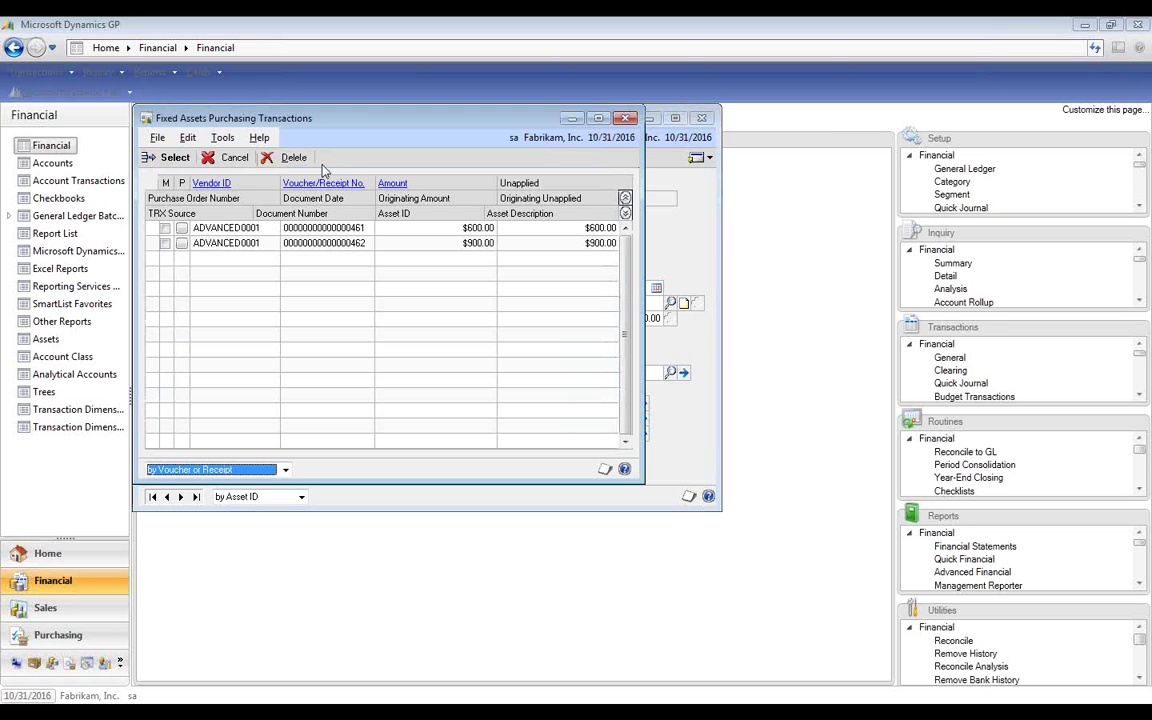
{"action": "left_click", "coordinate": [181, 228]}
{"action": "left_click", "coordinate": [182, 244]}
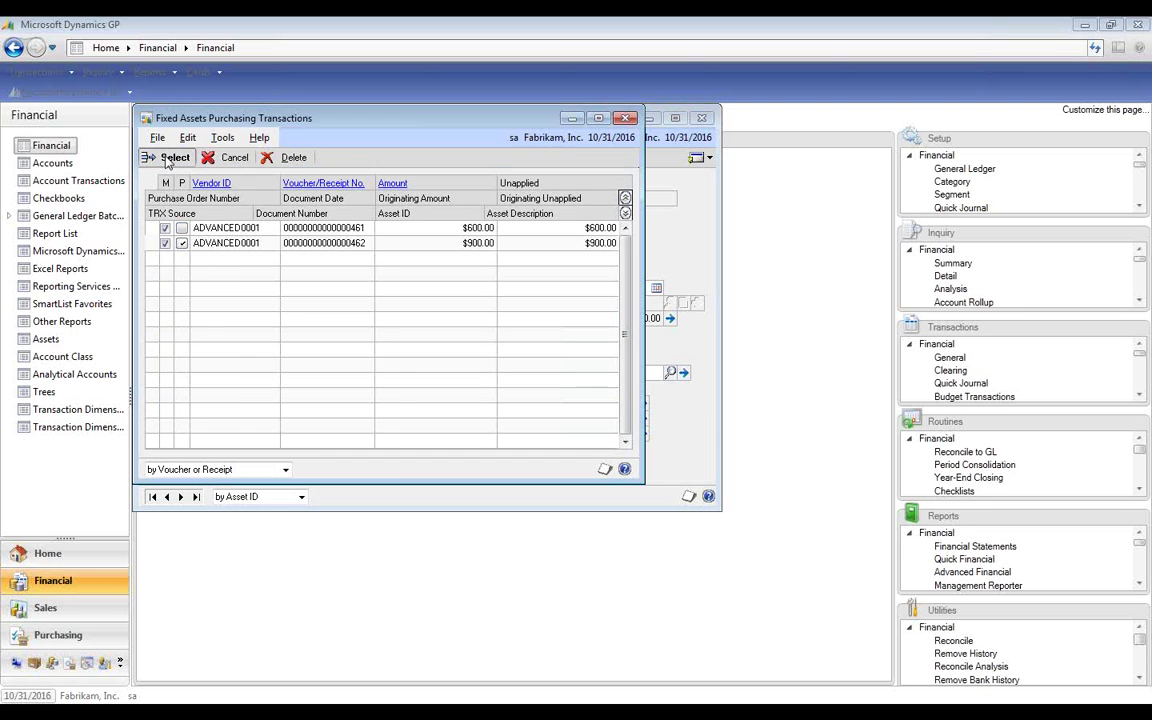
{"action": "left_click", "coordinate": [170, 157]}
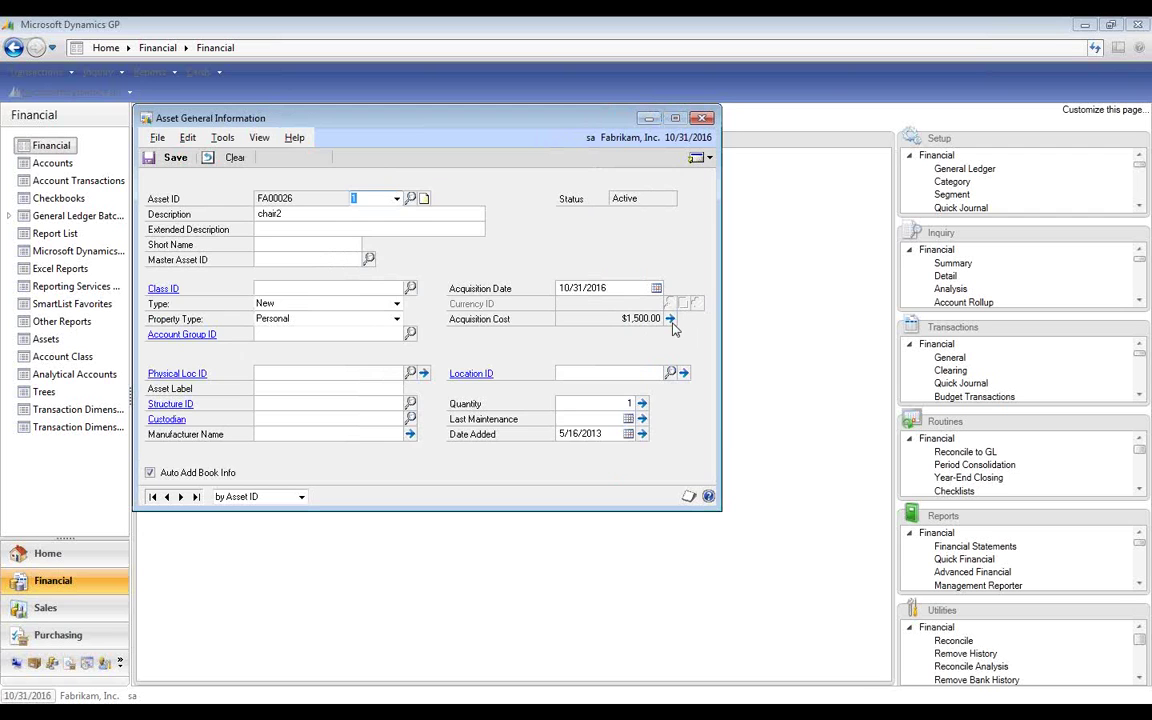
Step: Check the purchase lines behind the asset's acquisition cost, clear the unsaved asset, and close Asset General Information
{"action": "left_click", "coordinate": [671, 320]}
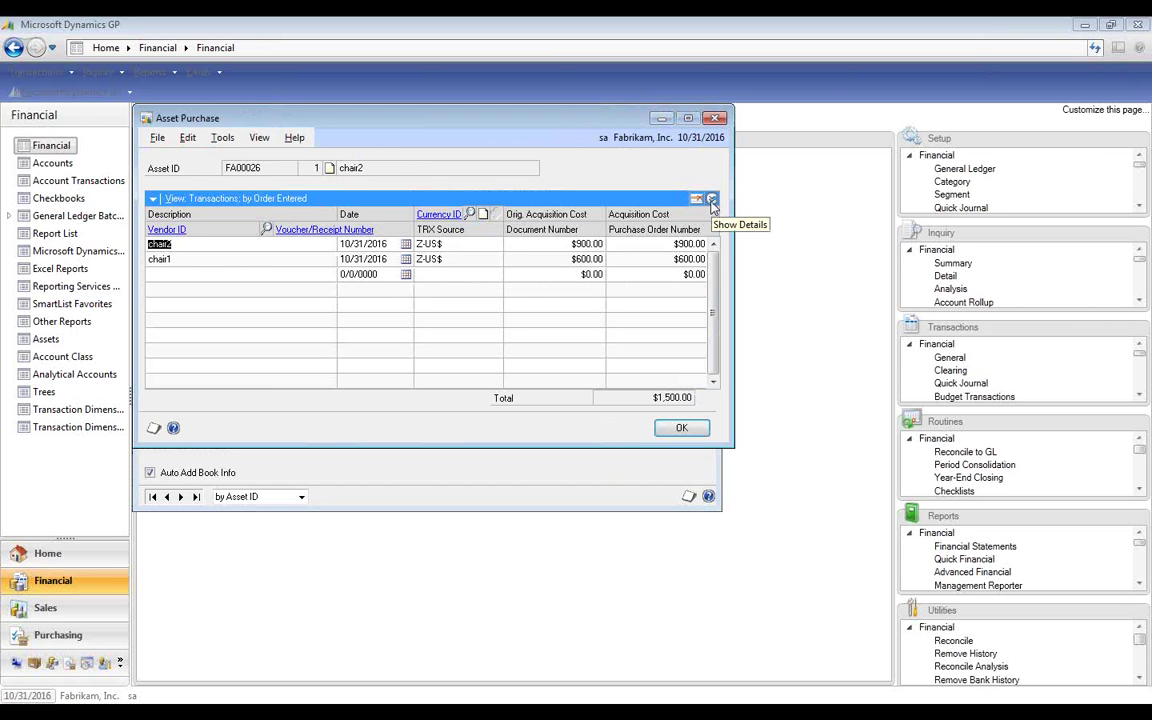
{"action": "left_click", "coordinate": [684, 428]}
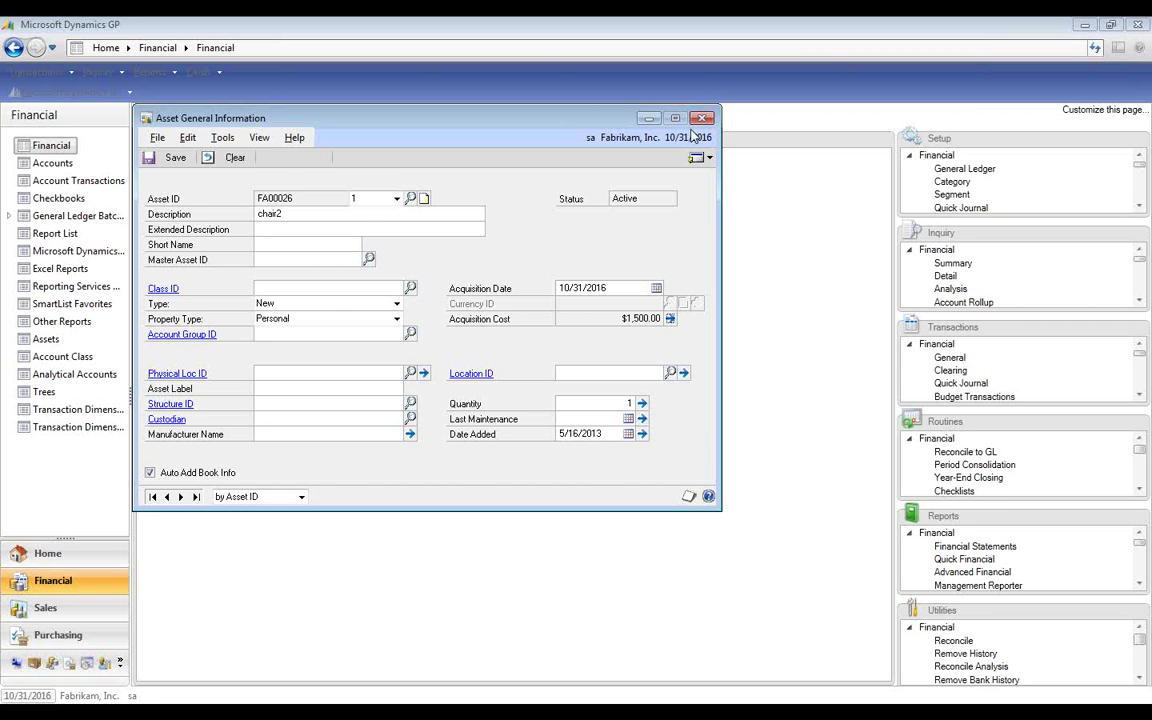
{"action": "left_click", "coordinate": [228, 159]}
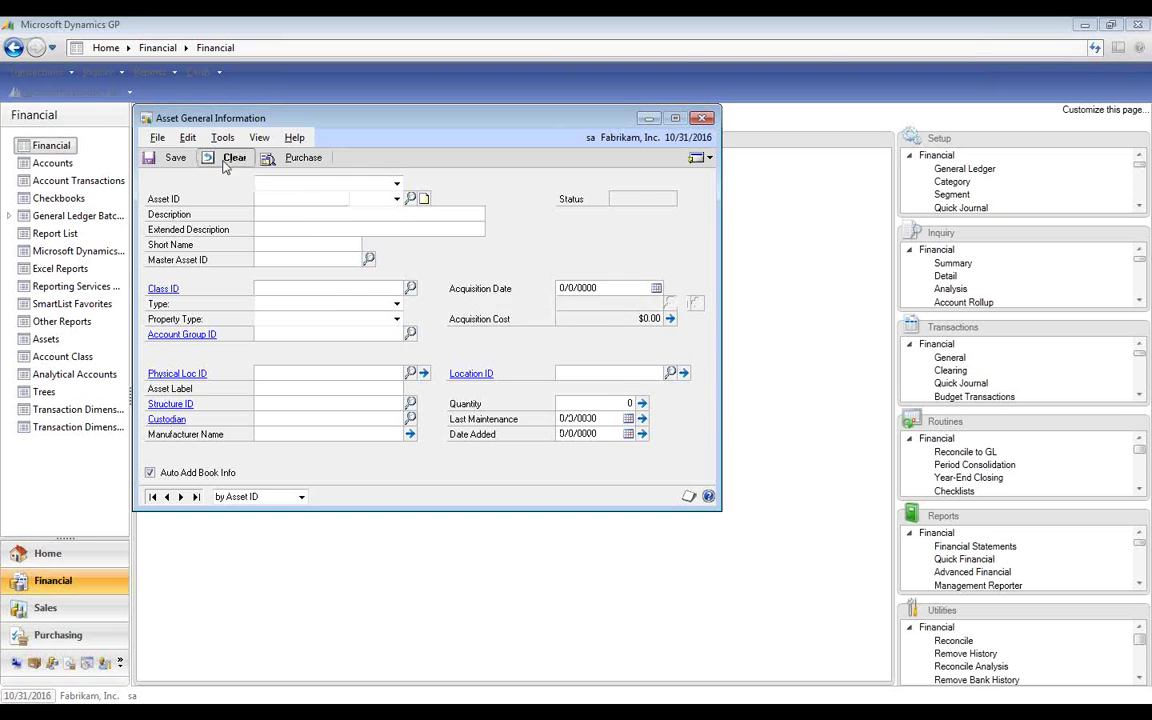
{"action": "left_click", "coordinate": [706, 119]}
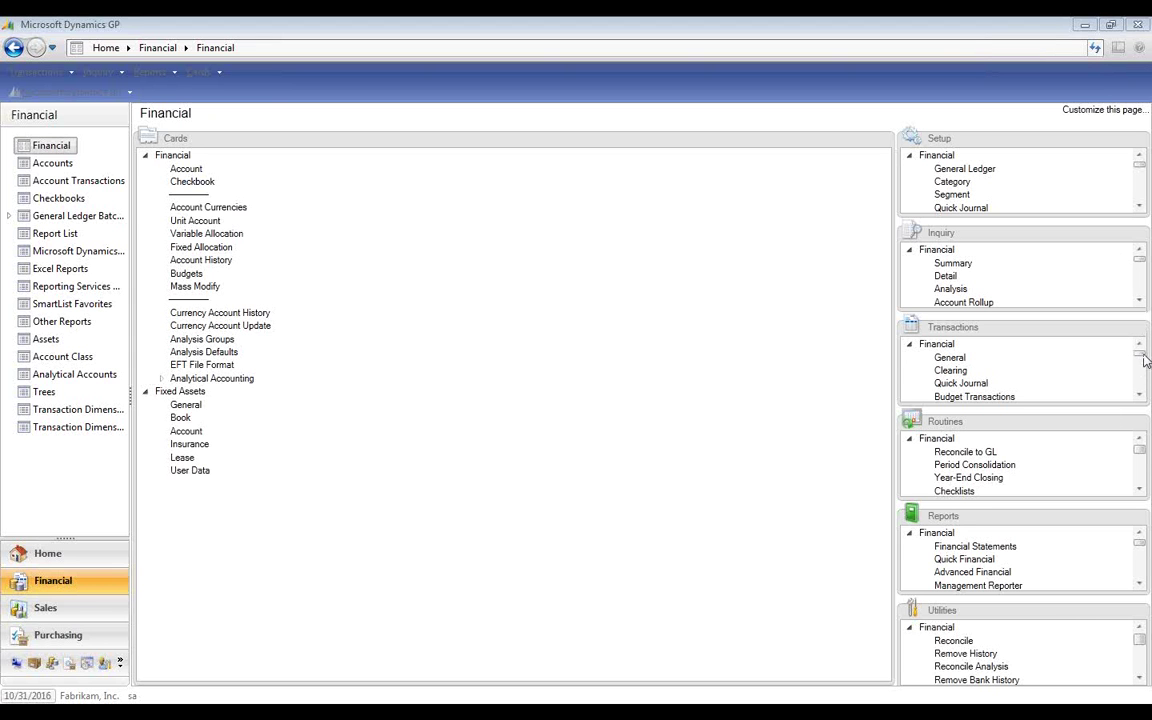
Step: Look through the available Fixed Assets Inventory reports and close the window without choosing one
{"action": "left_click", "coordinate": [1138, 516]}
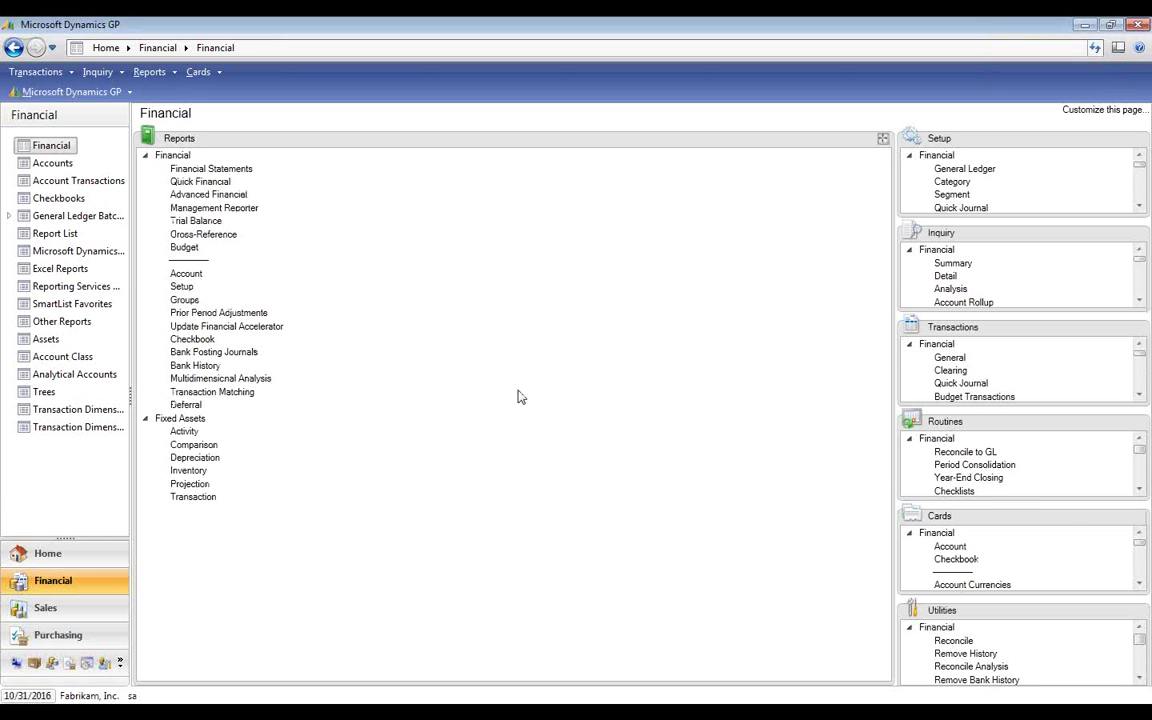
{"action": "left_click", "coordinate": [188, 470]}
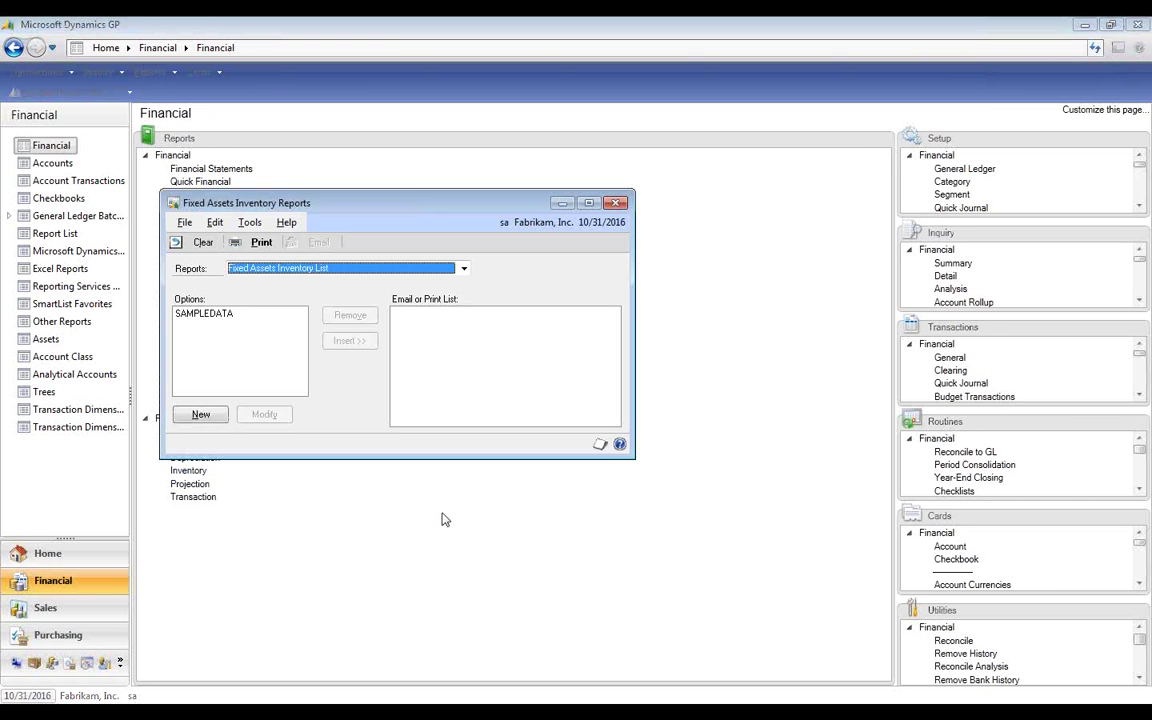
{"action": "left_click", "coordinate": [463, 268]}
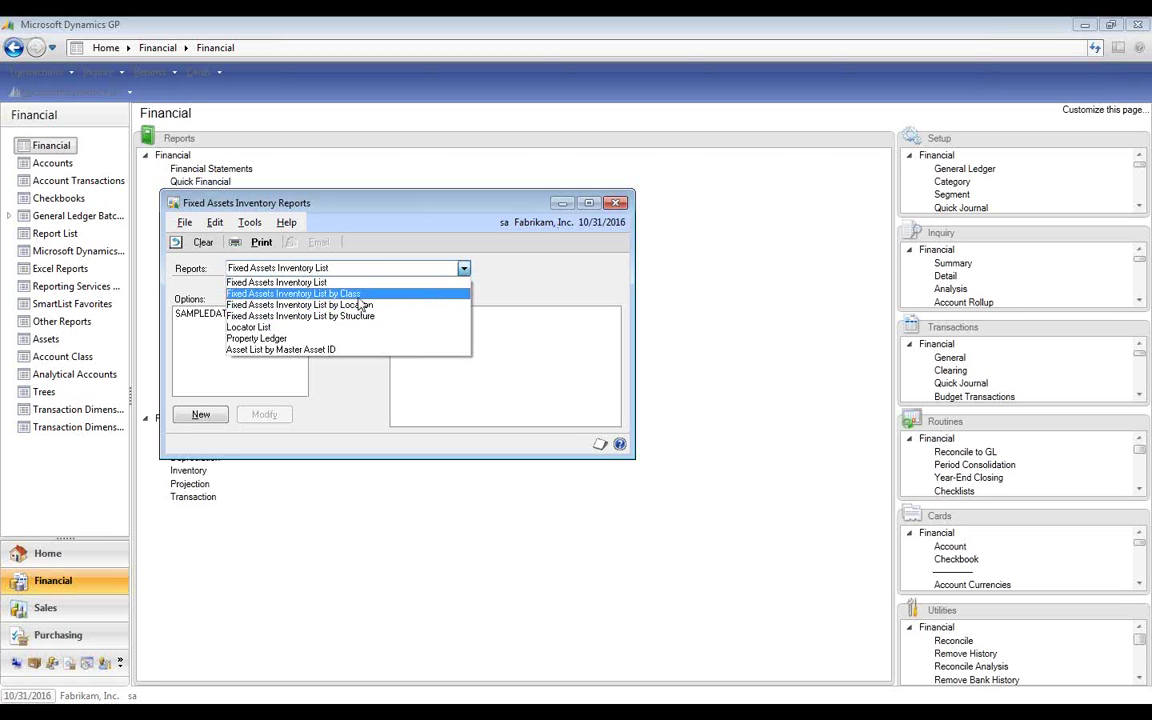
{"action": "left_click", "coordinate": [627, 202]}
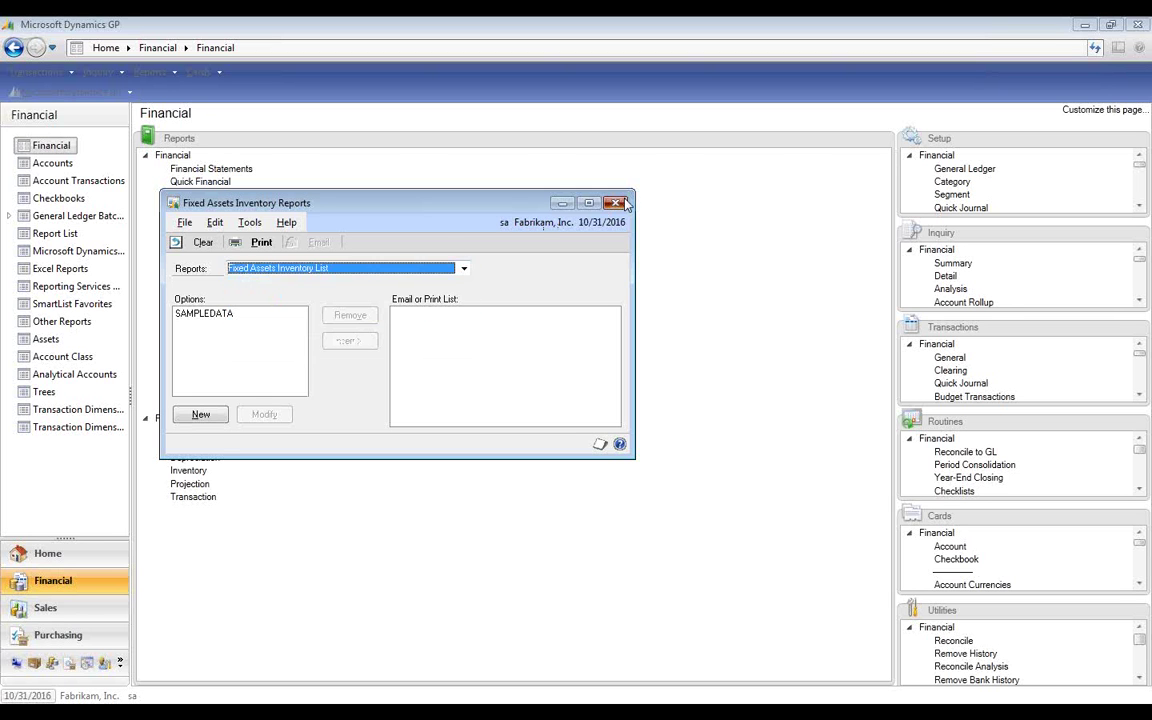
{"action": "left_click", "coordinate": [617, 203]}
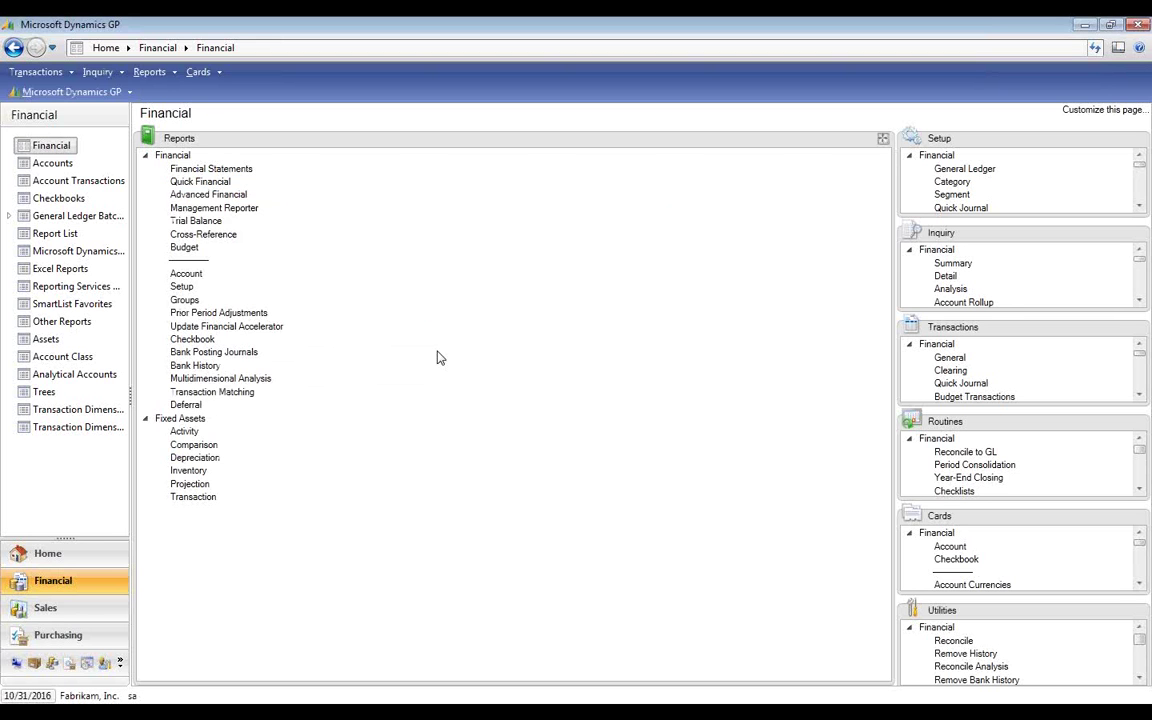
Step: Open the Fixed Assets Activity Reports and choose the Fixed Assets to General Ledger Reconciliation report
{"action": "left_click", "coordinate": [183, 432]}
{"action": "left_click", "coordinate": [463, 270]}
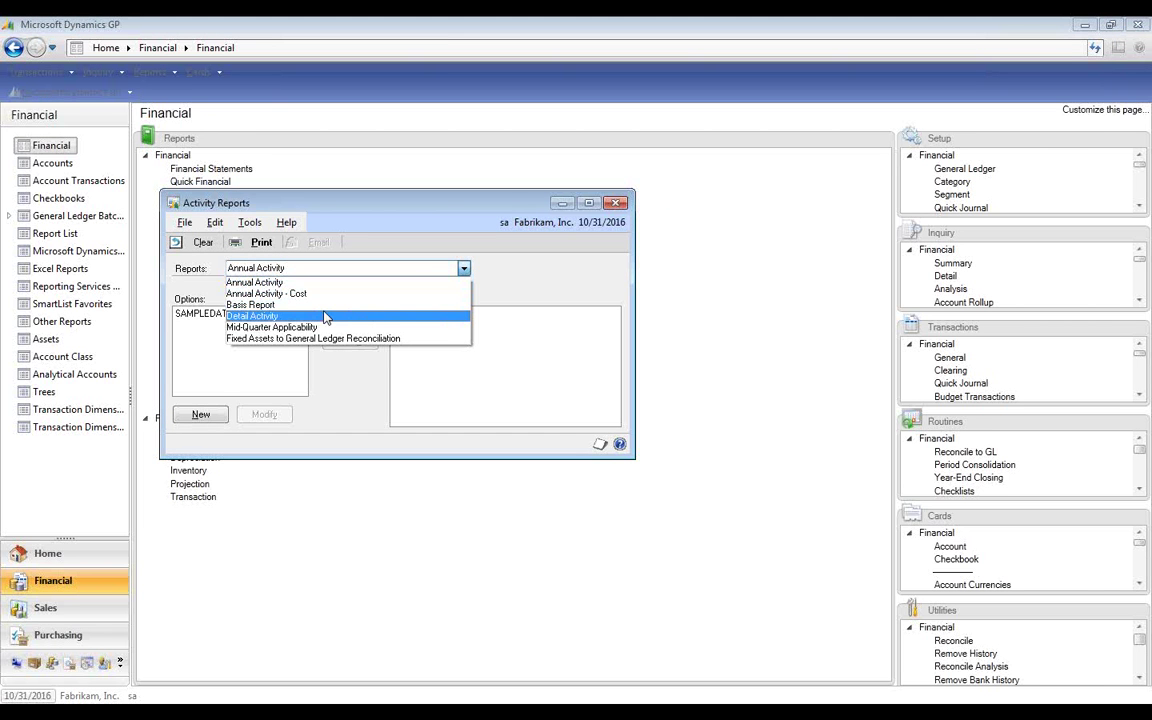
{"action": "left_click", "coordinate": [263, 339]}
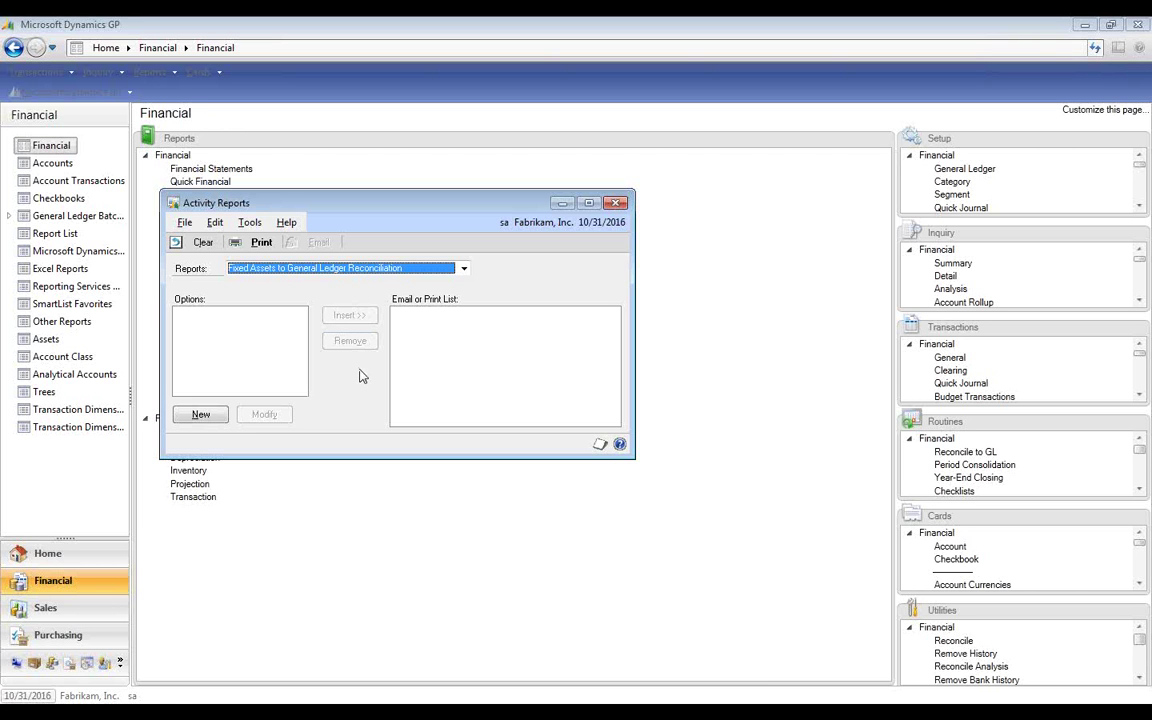
{"action": "left_click", "coordinate": [464, 268]}
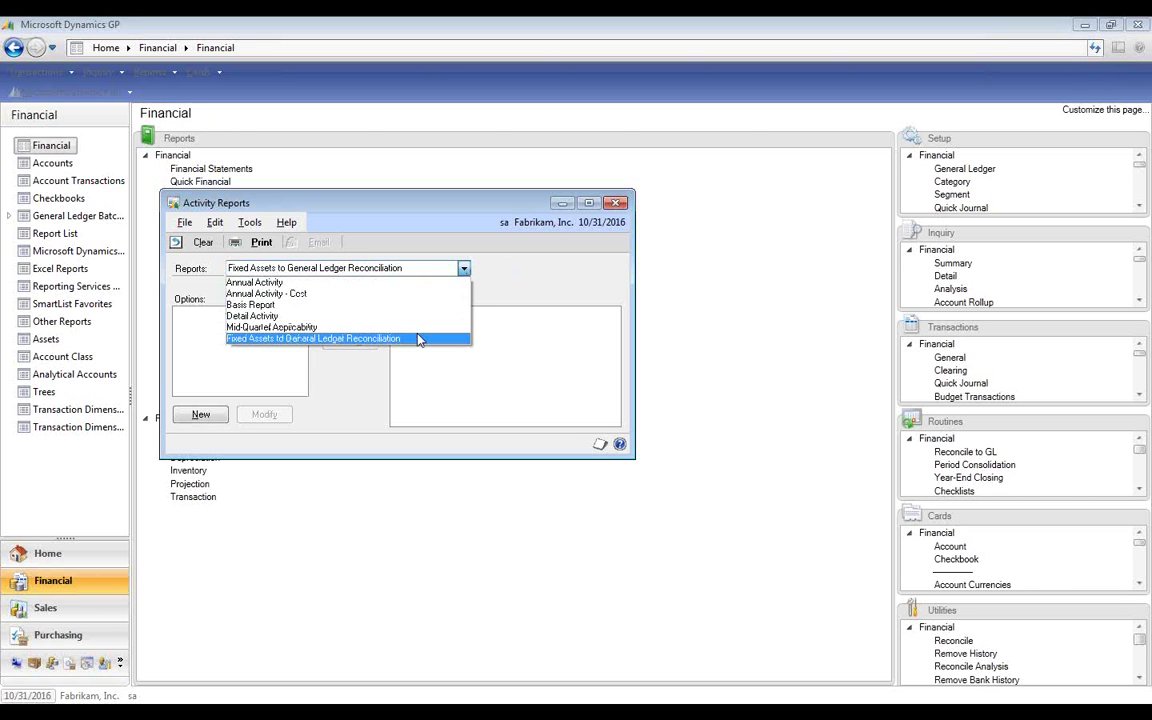
{"action": "left_click", "coordinate": [419, 340]}
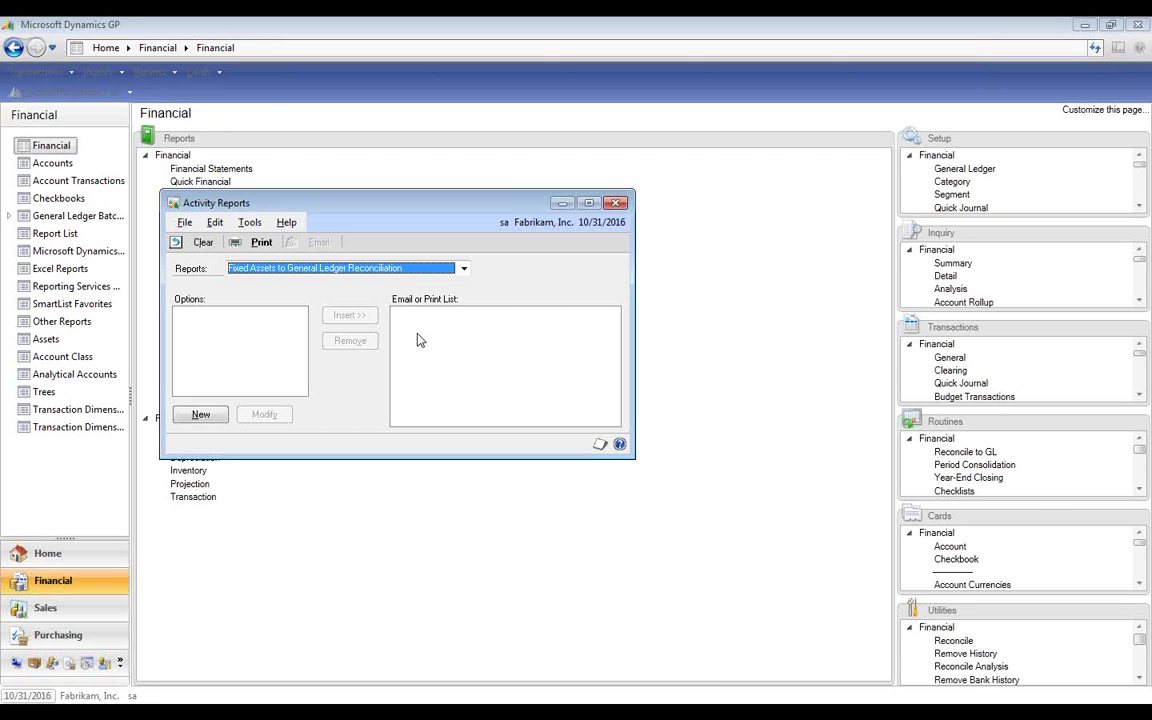
Step: Create a new report option called UNPOSTED for the reconciliation report, restricted to Only Not Interfaced transactions
{"action": "left_click", "coordinate": [200, 415]}
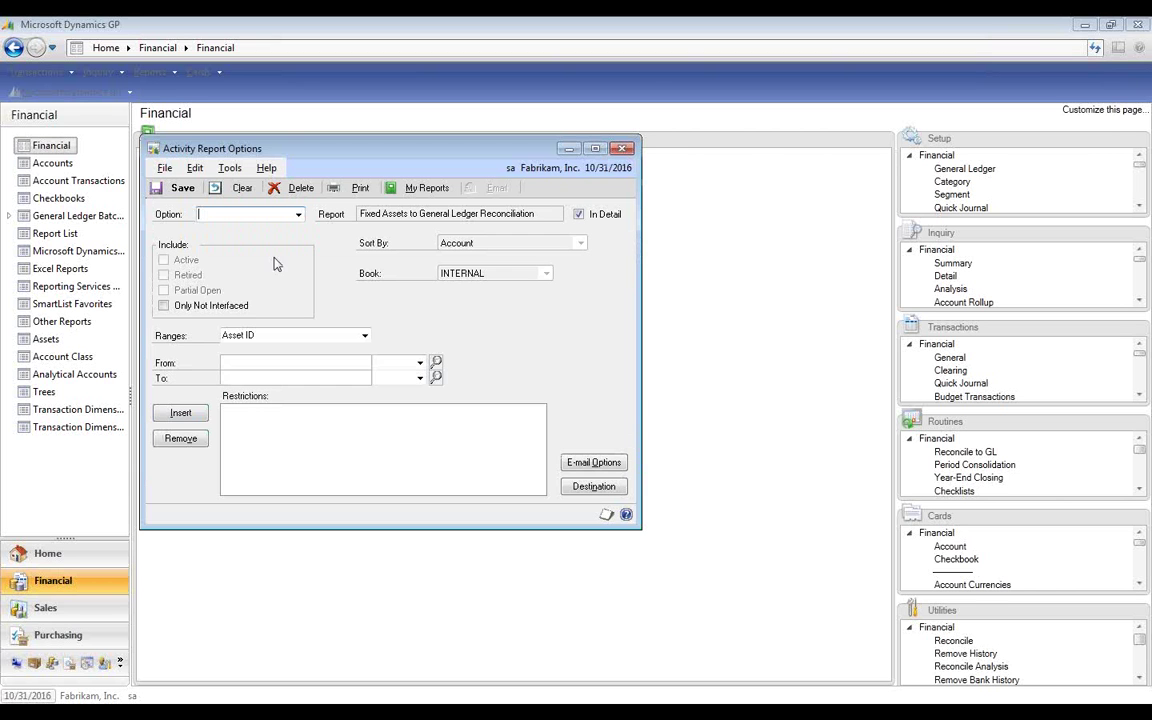
{"action": "left_click", "coordinate": [252, 215]}
{"action": "type", "text": "UNPOSIT"}
{"action": "double_click", "coordinate": [268, 215]}
{"action": "type", "text": "UNPOSITED"}
{"action": "key", "text": "Tab"}
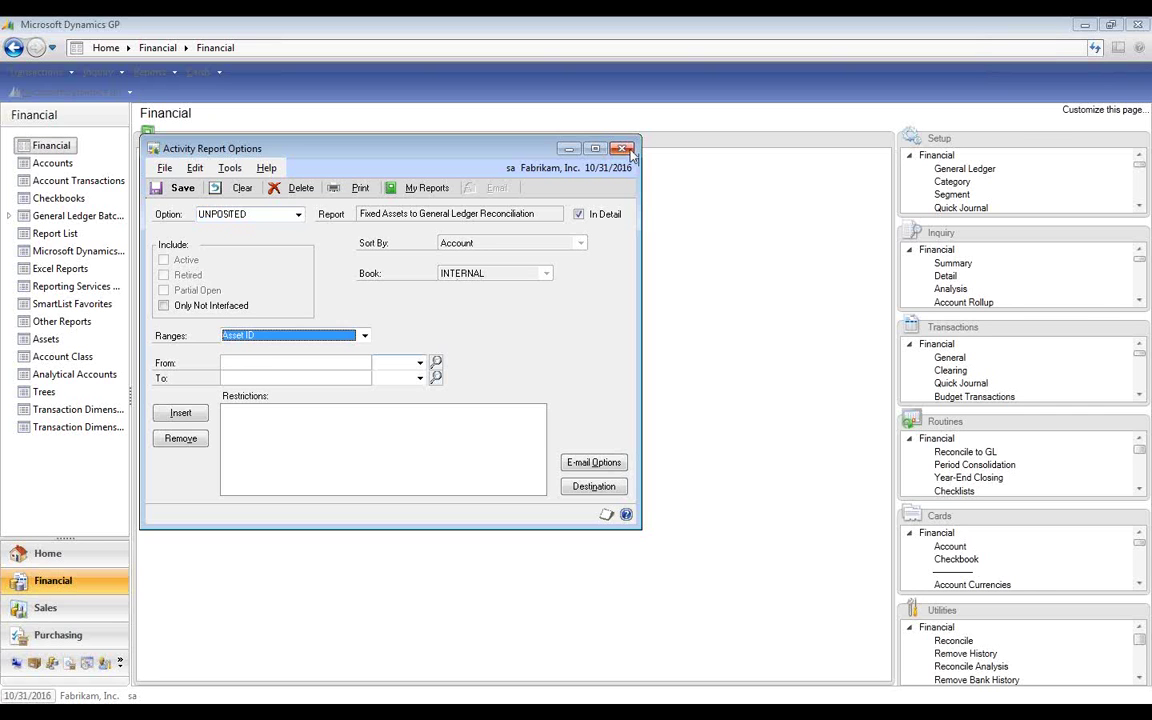
{"action": "left_click", "coordinate": [165, 306]}
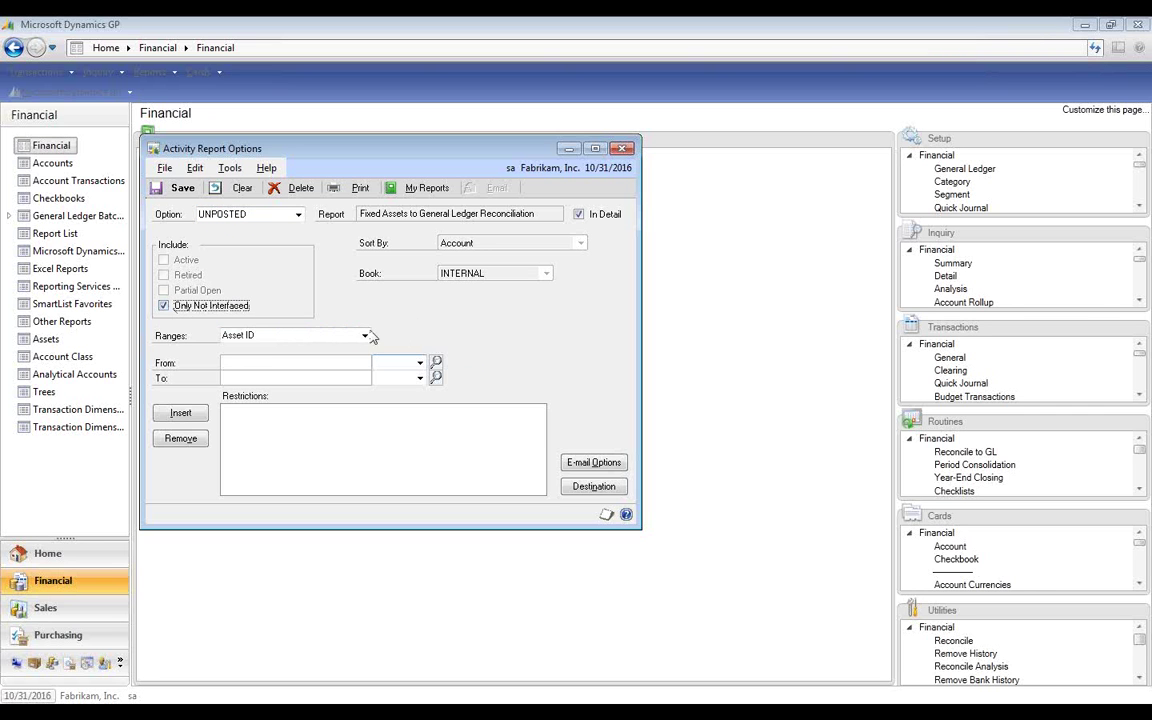
Step: Set the UNPOSTED option's destination to Screen only, with Printer switched off, and run the report
{"action": "left_click", "coordinate": [597, 487]}
{"action": "left_click", "coordinate": [432, 375]}
{"action": "left_click", "coordinate": [432, 391]}
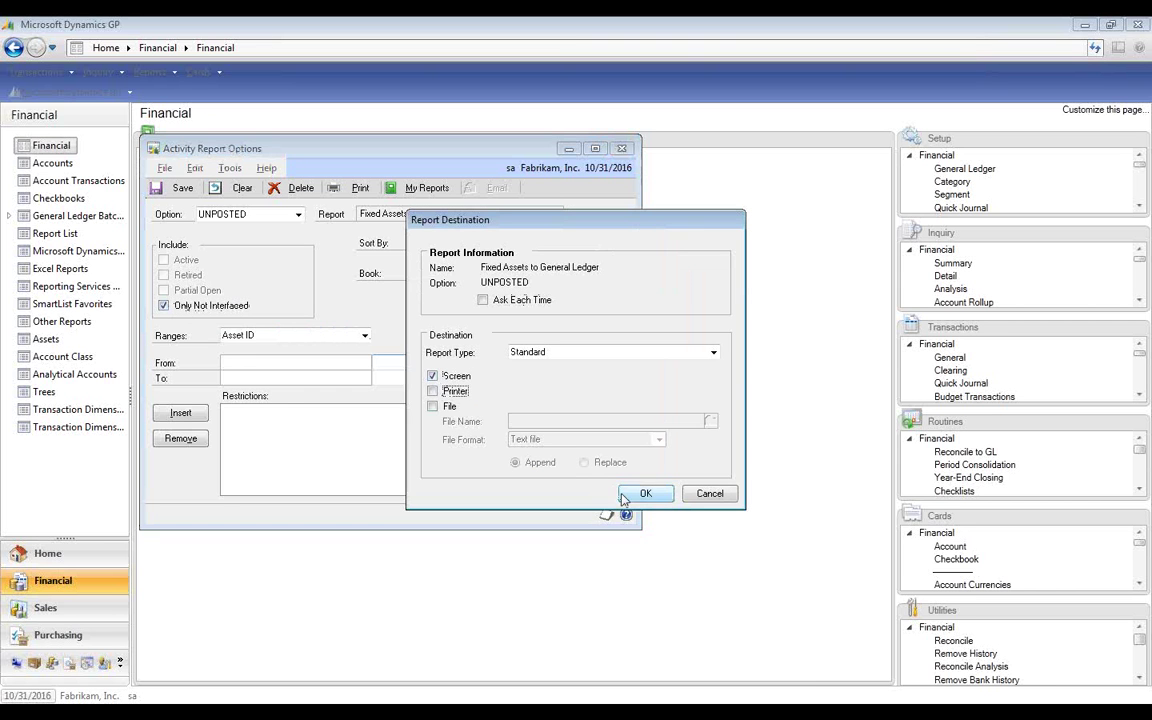
{"action": "left_click", "coordinate": [646, 493]}
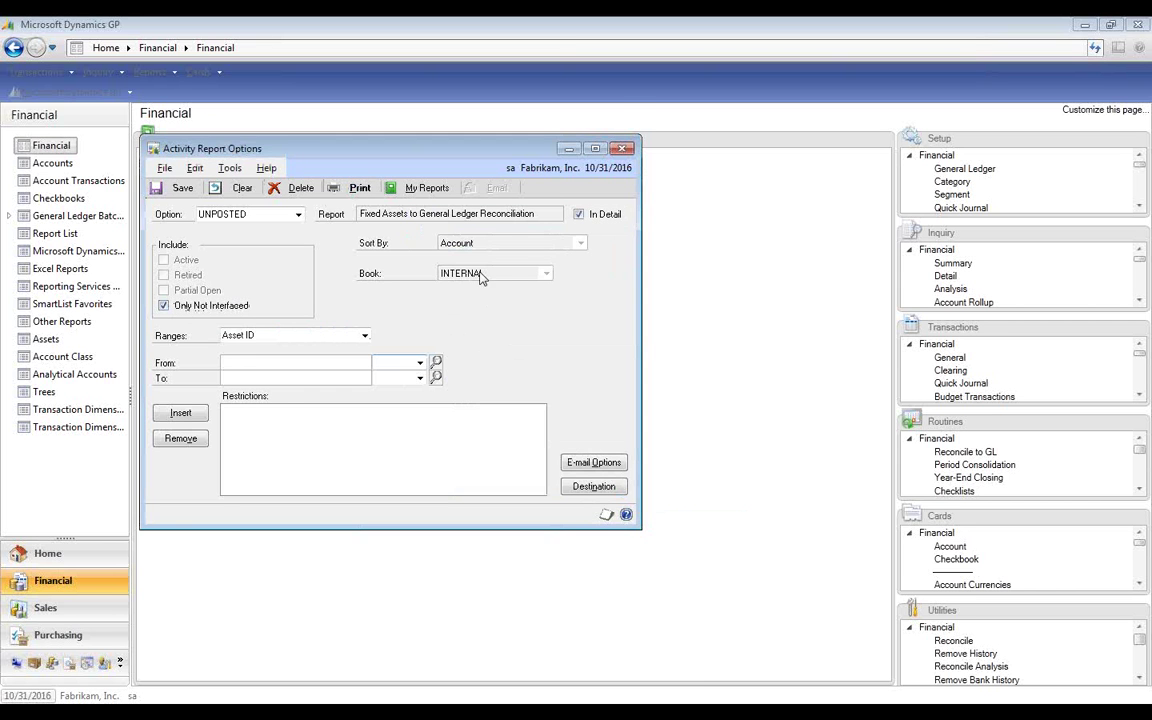
{"action": "key", "text": "ctrl+p"}
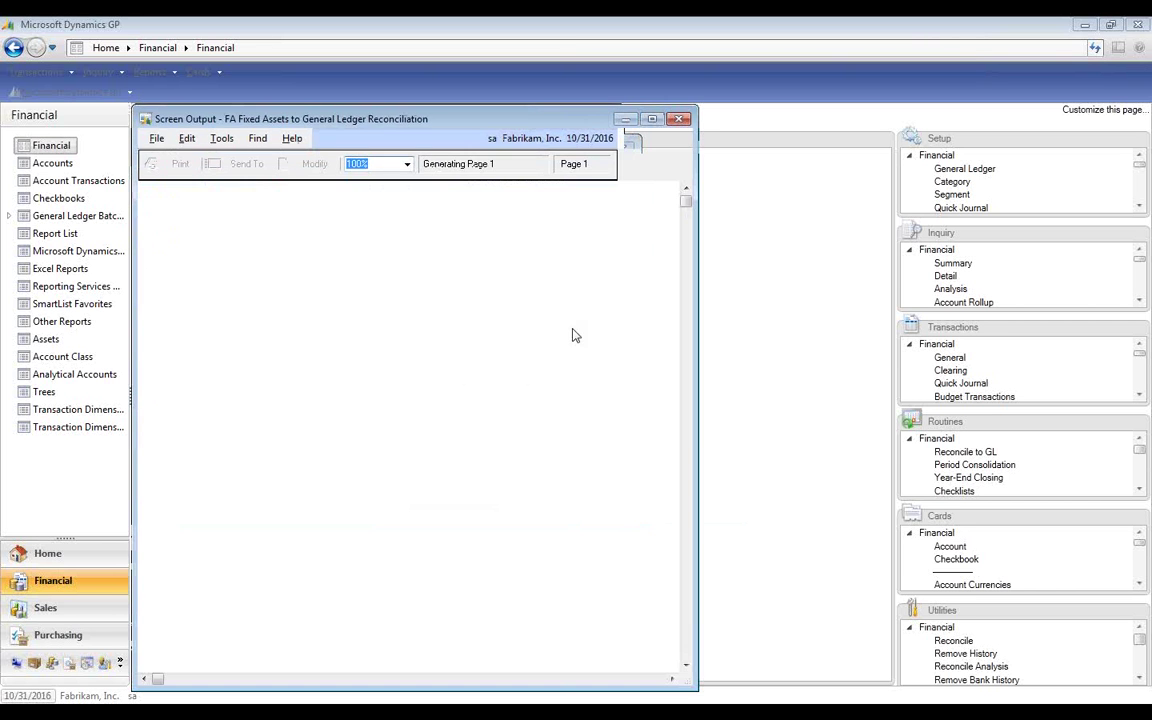
Step: Widen the reconciliation report window and examine the debit, credit and net entries by account across its pages
{"action": "left_click_drag", "start_coordinate": [698, 393], "coordinate": [1025, 390]}
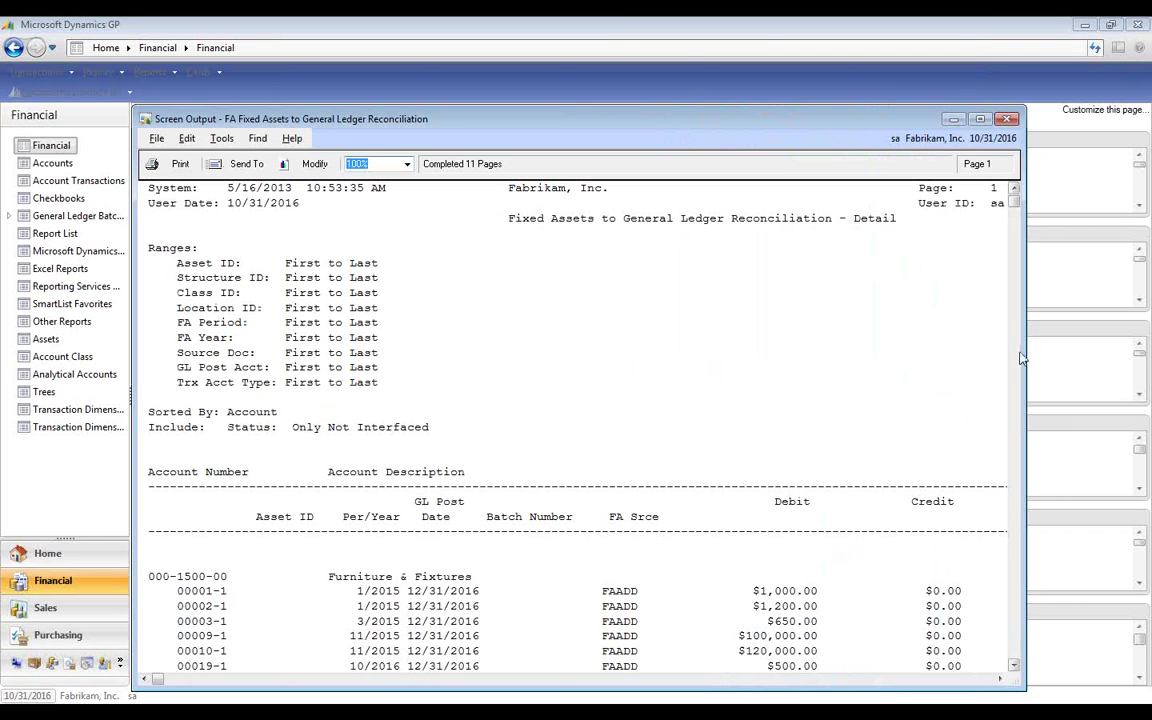
{"action": "left_click_drag", "start_coordinate": [1034, 346], "coordinate": [1120, 346]}
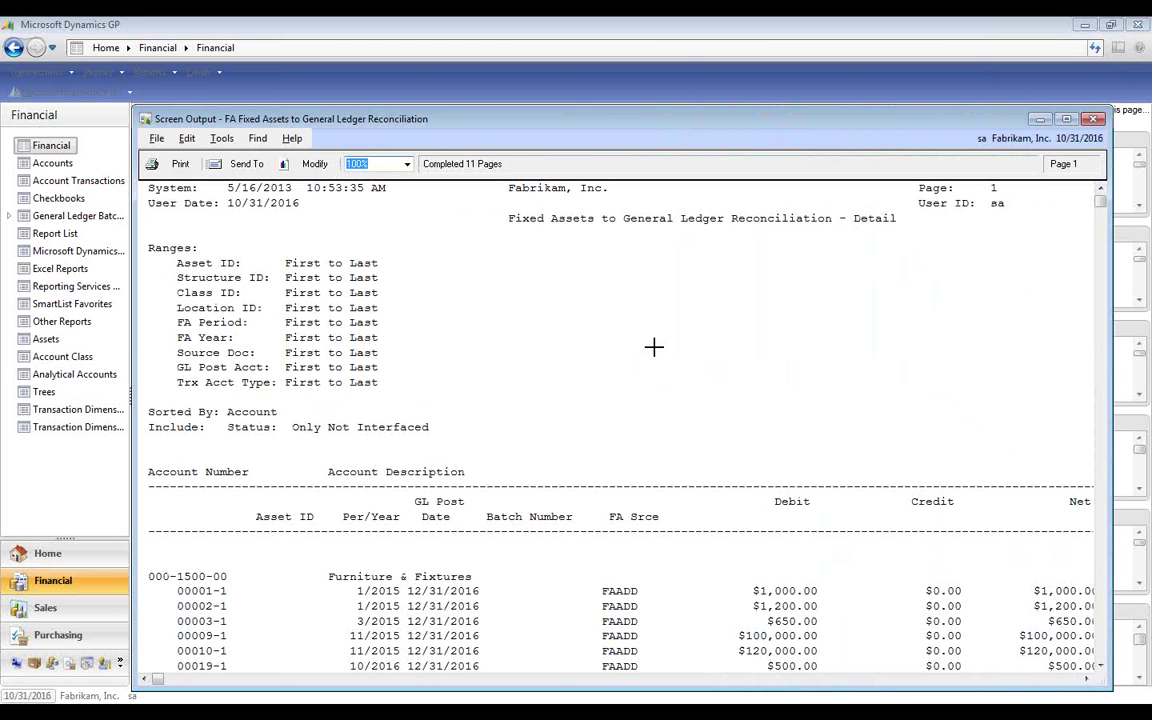
{"action": "scroll", "coordinate": [653, 347], "scroll_direction": "down", "scroll_amount": 10}
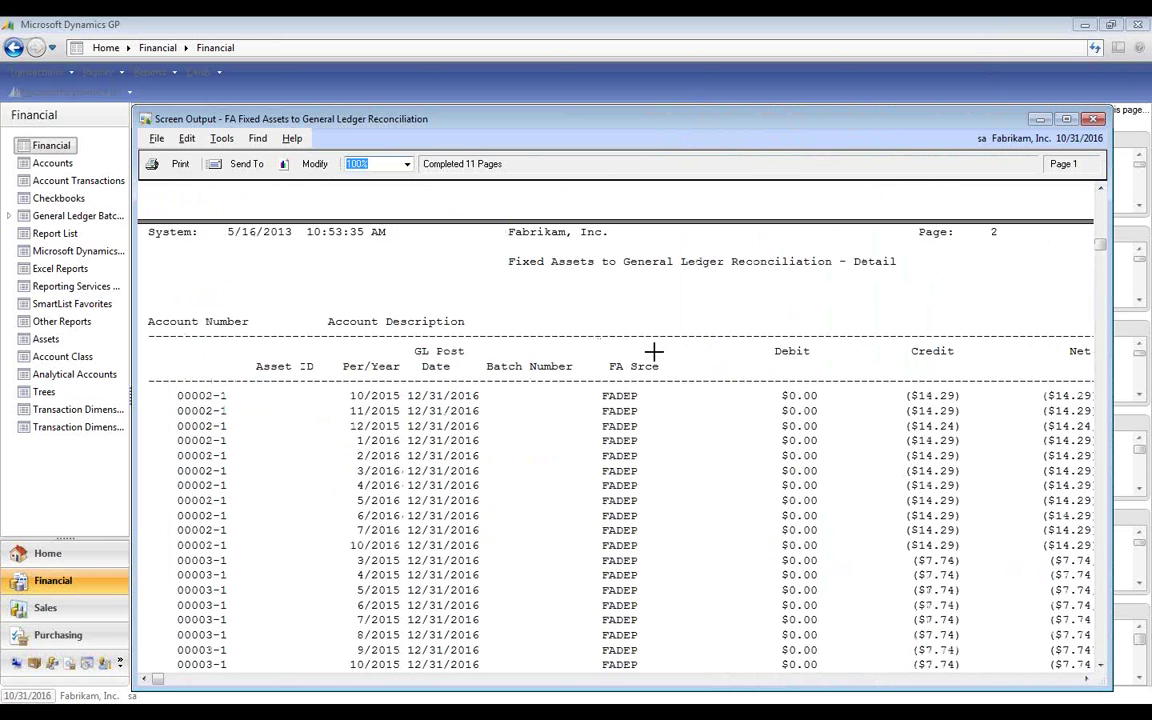
{"action": "scroll", "coordinate": [653, 351], "scroll_direction": "down", "scroll_amount": 8}
{"action": "scroll", "coordinate": [653, 351], "scroll_direction": "down", "scroll_amount": 10}
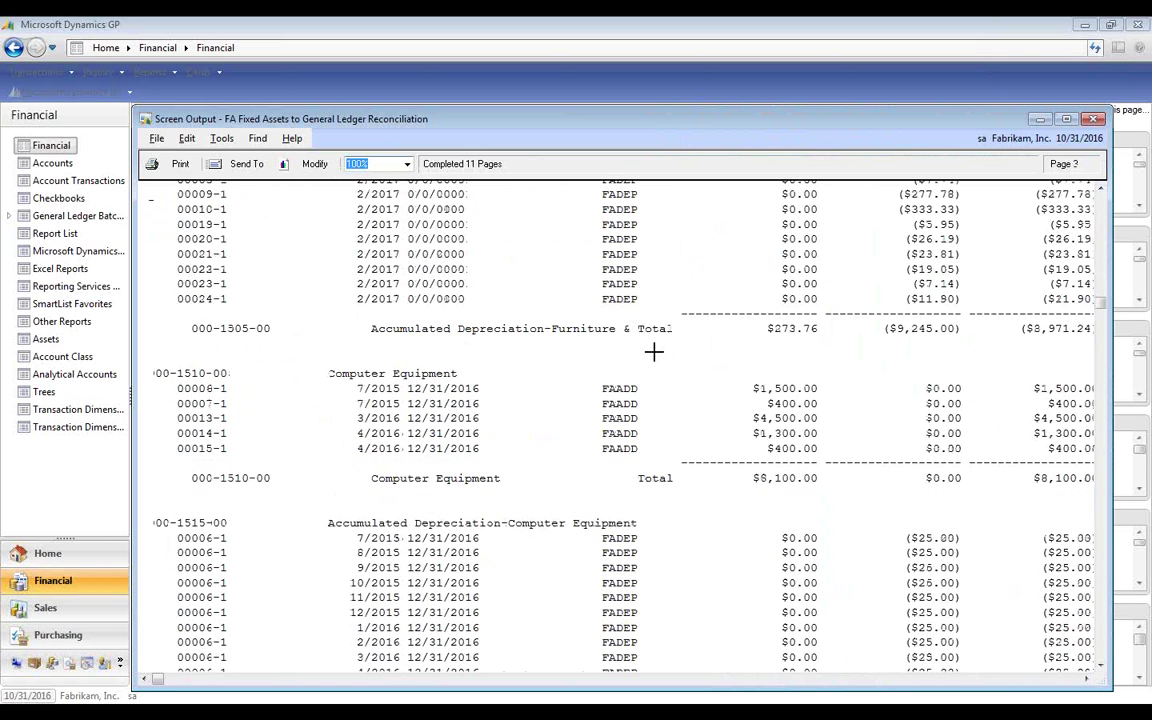
{"action": "scroll", "coordinate": [653, 351], "scroll_direction": "down", "scroll_amount": 10}
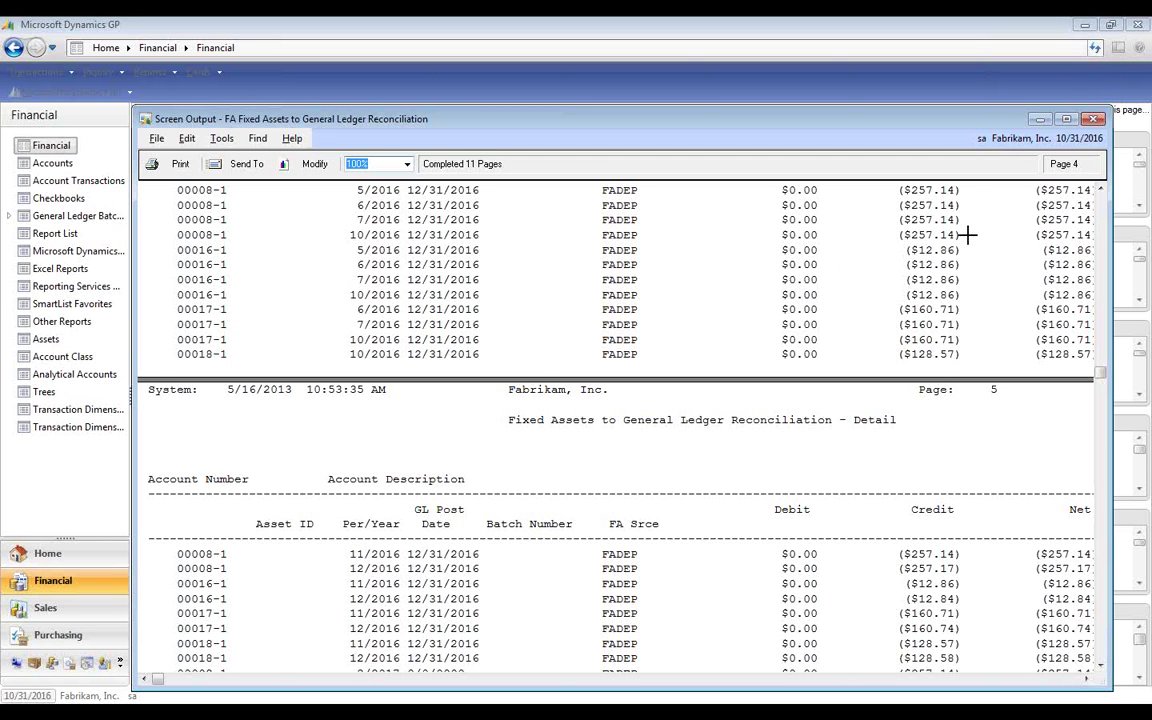
{"action": "scroll", "coordinate": [499, 344], "scroll_direction": "down", "scroll_amount": 10}
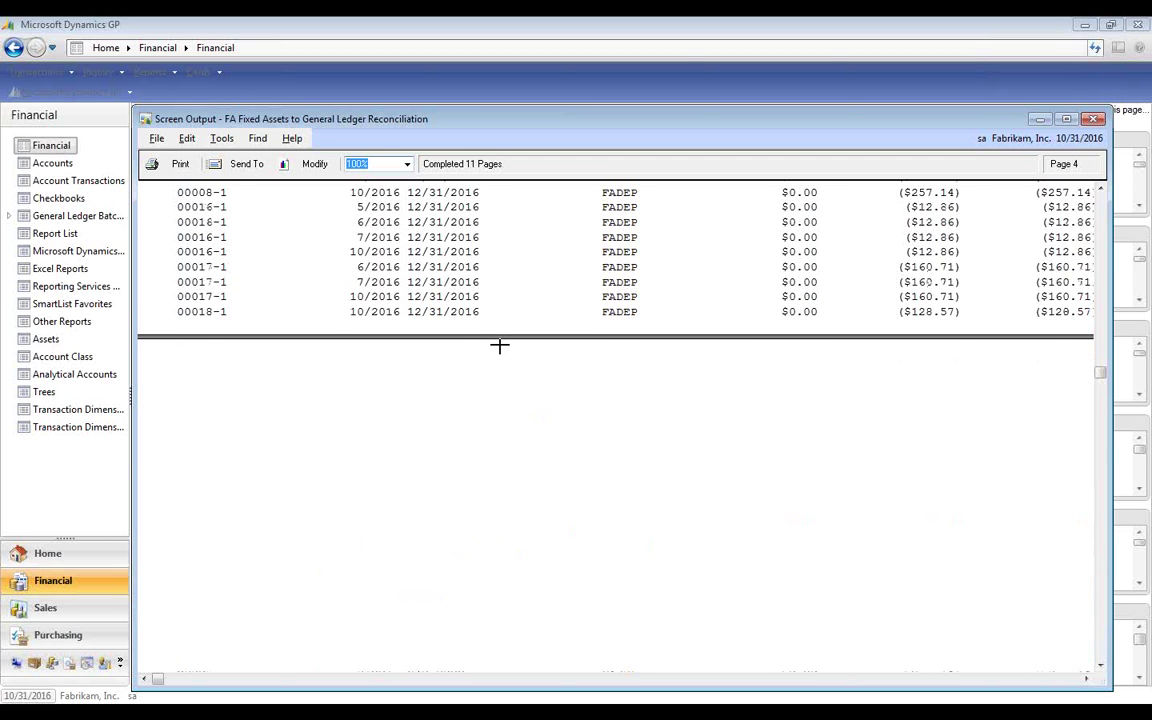
Step: Finish reviewing the reconciliation report, close it, save the changes to the UNPOSTED option, and close Activity Reports
{"action": "scroll", "coordinate": [499, 344], "scroll_direction": "down", "scroll_amount": 15}
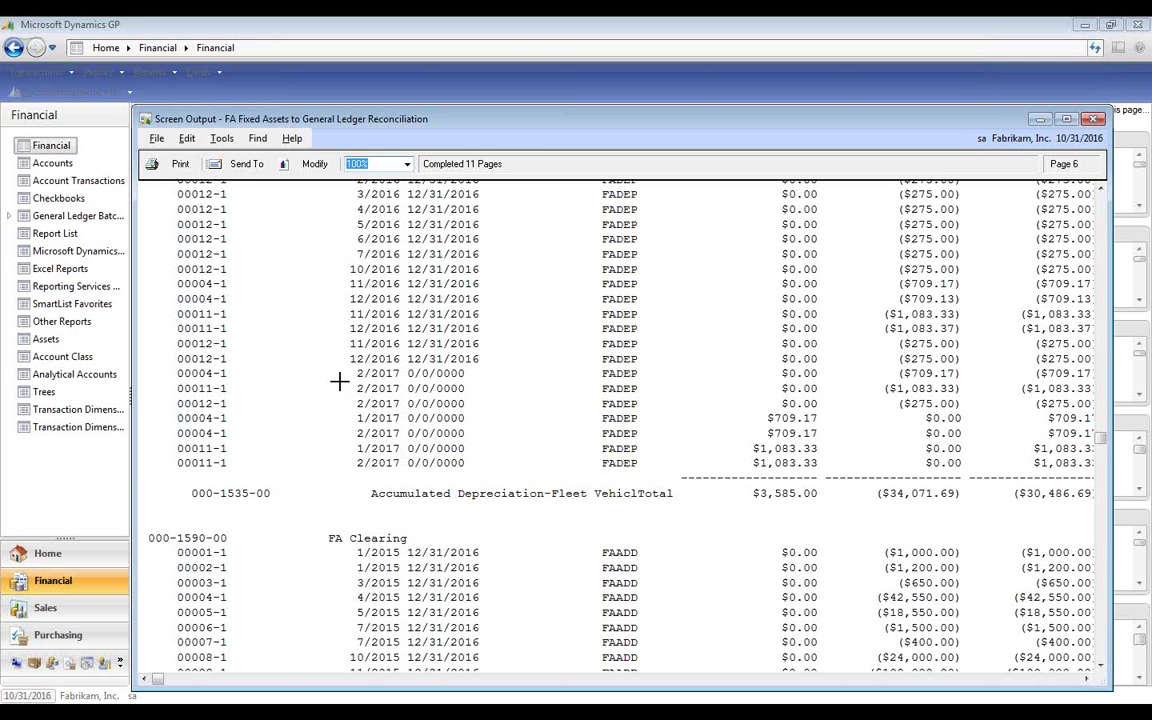
{"action": "left_click", "coordinate": [1095, 120]}
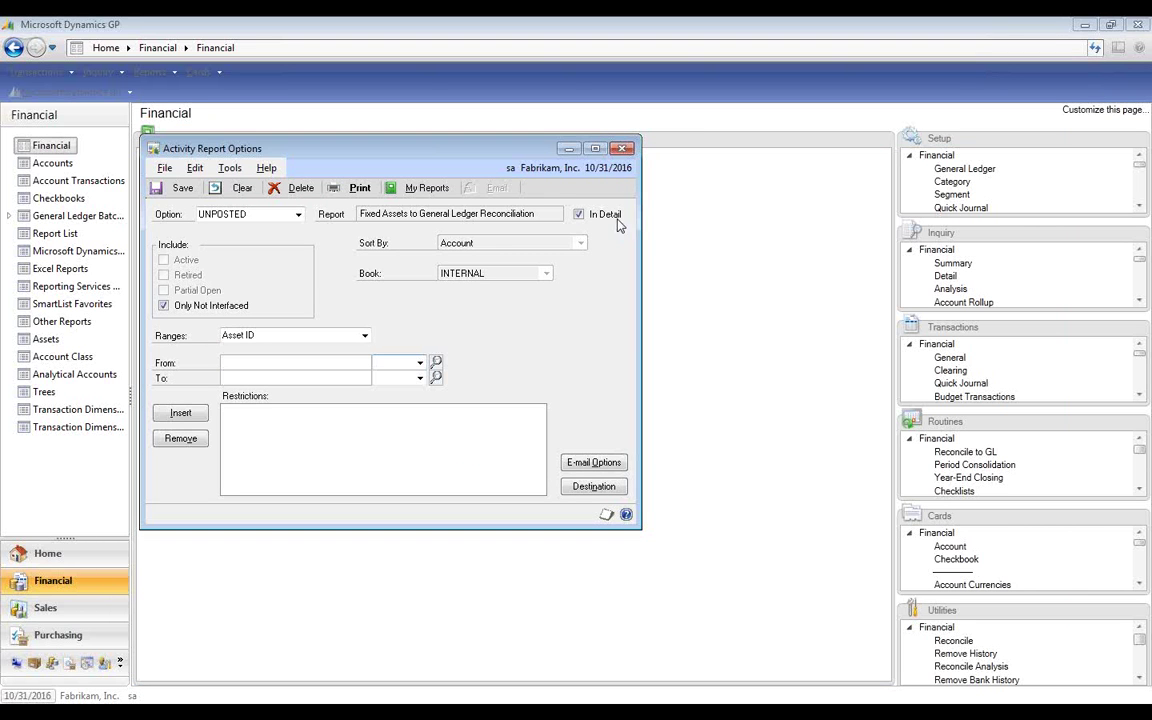
{"action": "left_click", "coordinate": [622, 148]}
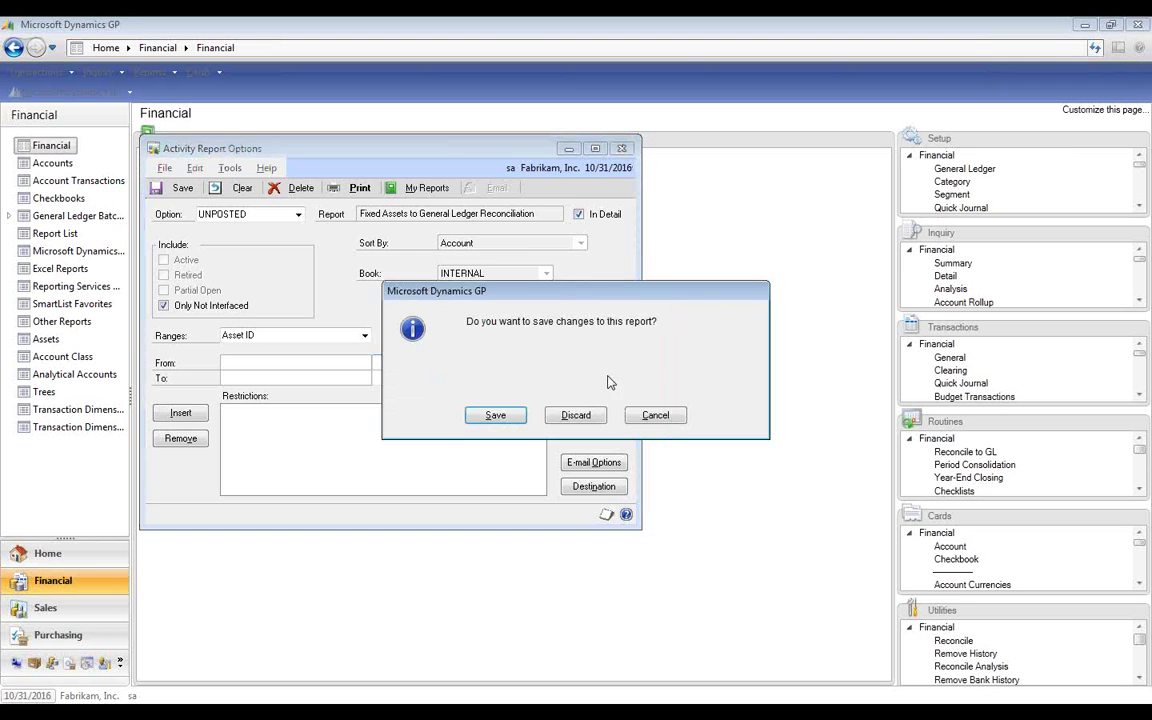
{"action": "left_click", "coordinate": [495, 417]}
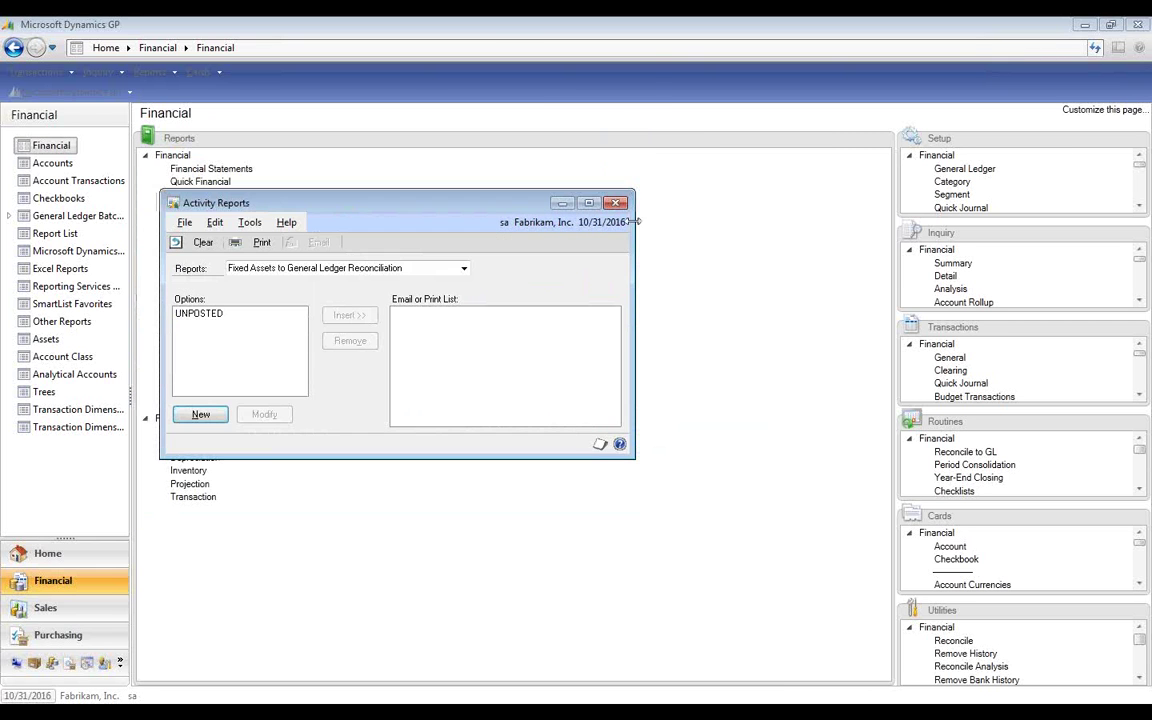
{"action": "left_click", "coordinate": [621, 199]}
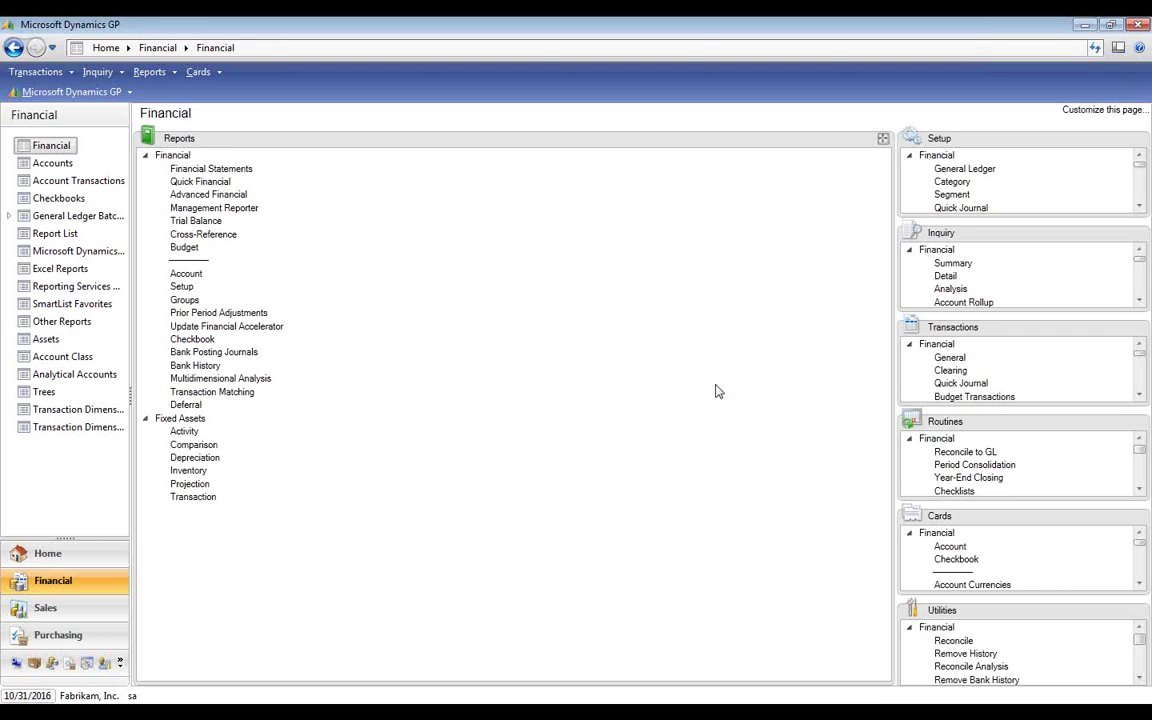
Step: Review the settings of the DEMO option for the Depreciation Detail report, and close Depreciation Reports without changes
{"action": "left_click", "coordinate": [194, 458]}
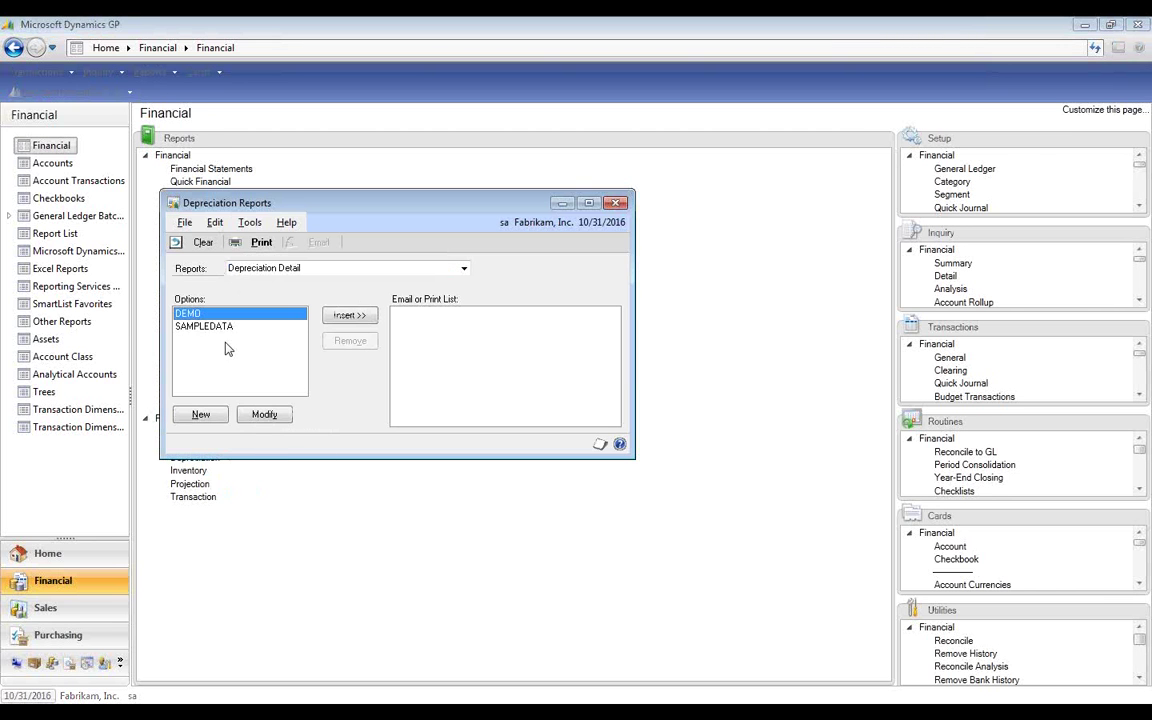
{"action": "left_click", "coordinate": [264, 415]}
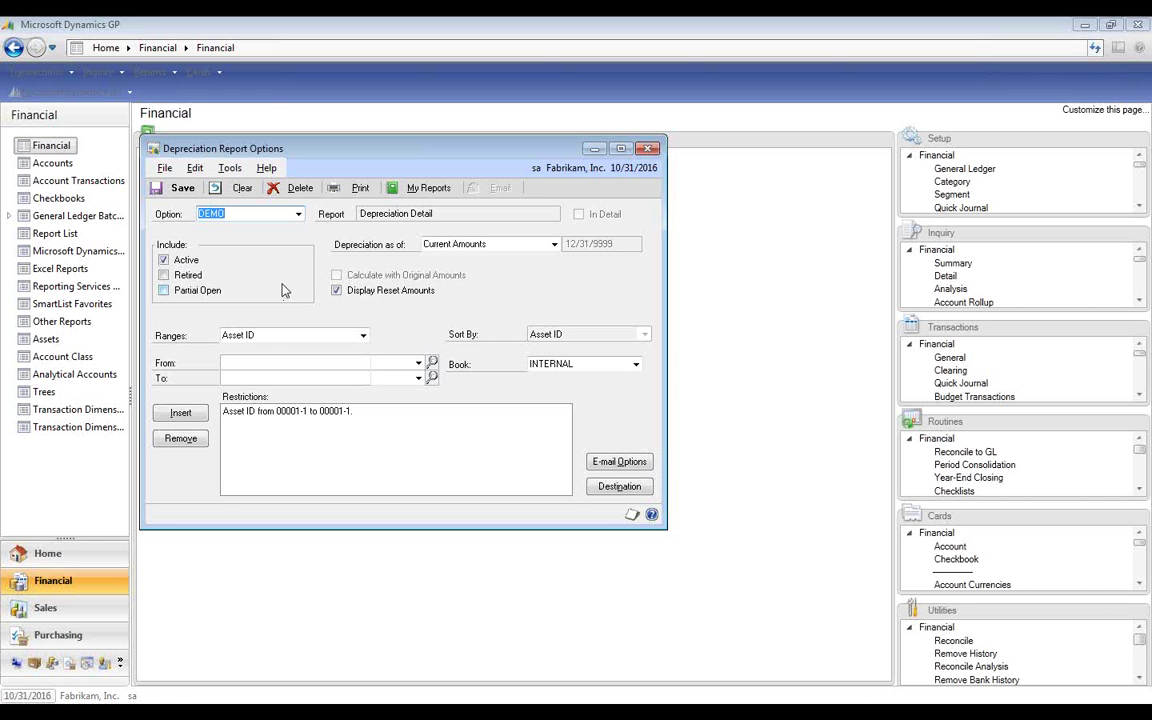
{"action": "left_click", "coordinate": [649, 150]}
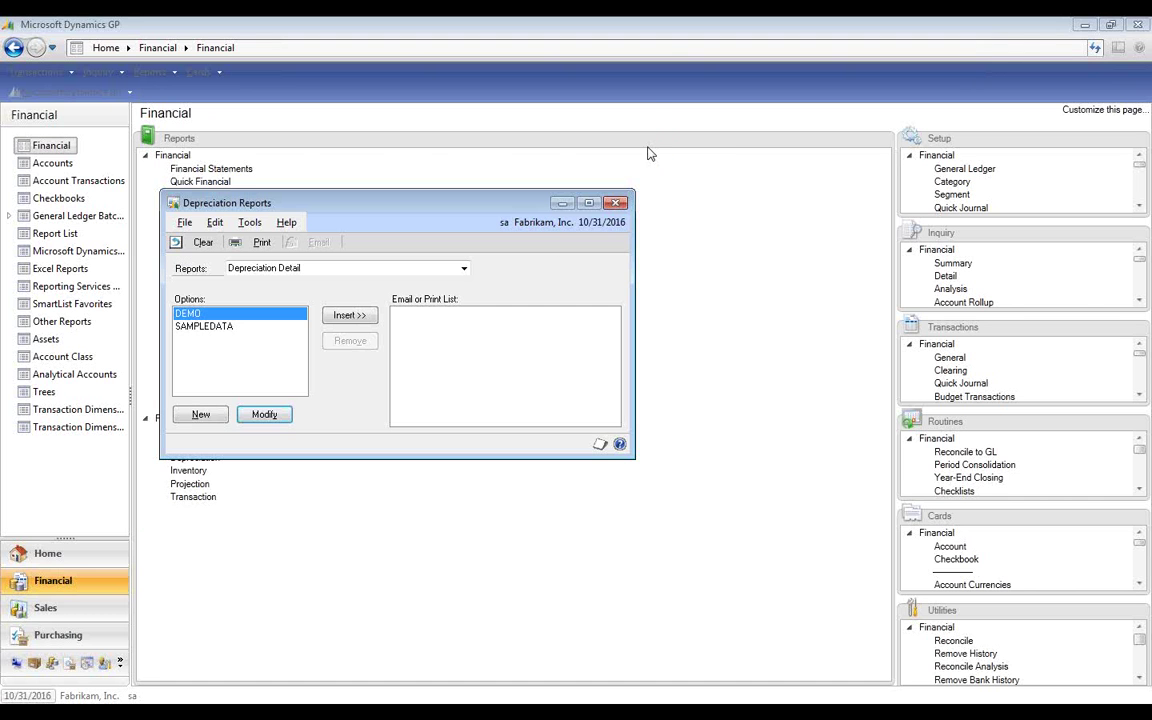
{"action": "left_click", "coordinate": [624, 204]}
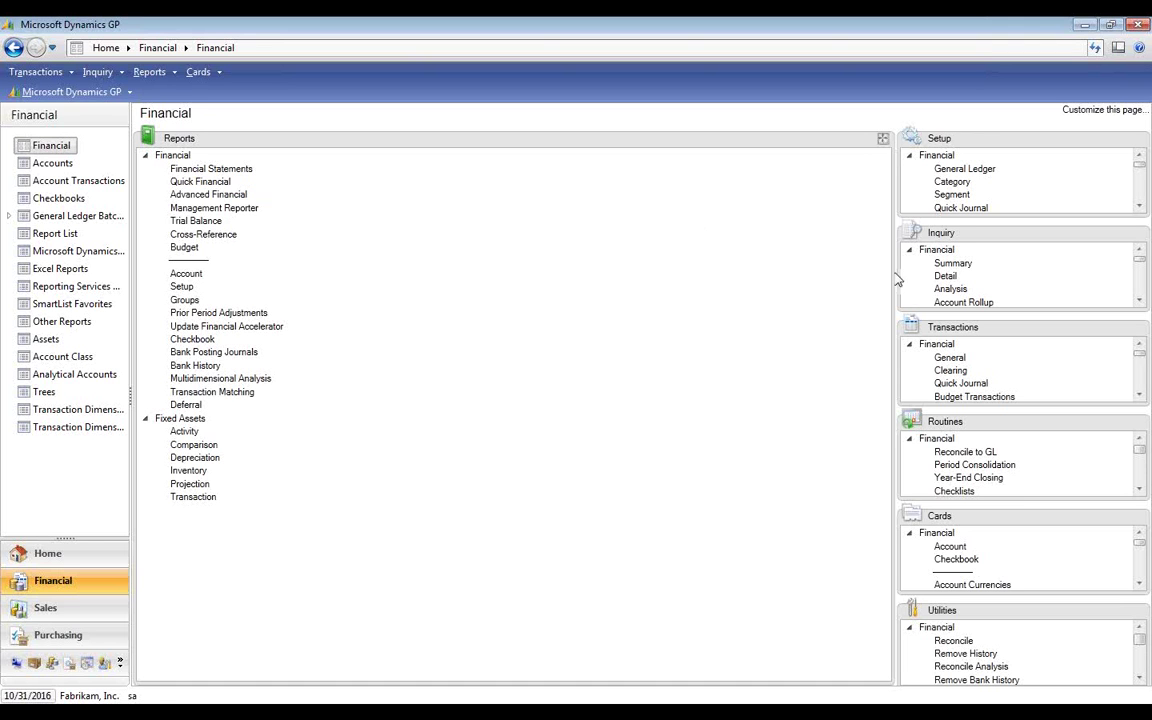
Step: Check the posting and purchasing options in the Fixed Assets Company Setup and close it
{"action": "left_click", "coordinate": [1138, 140]}
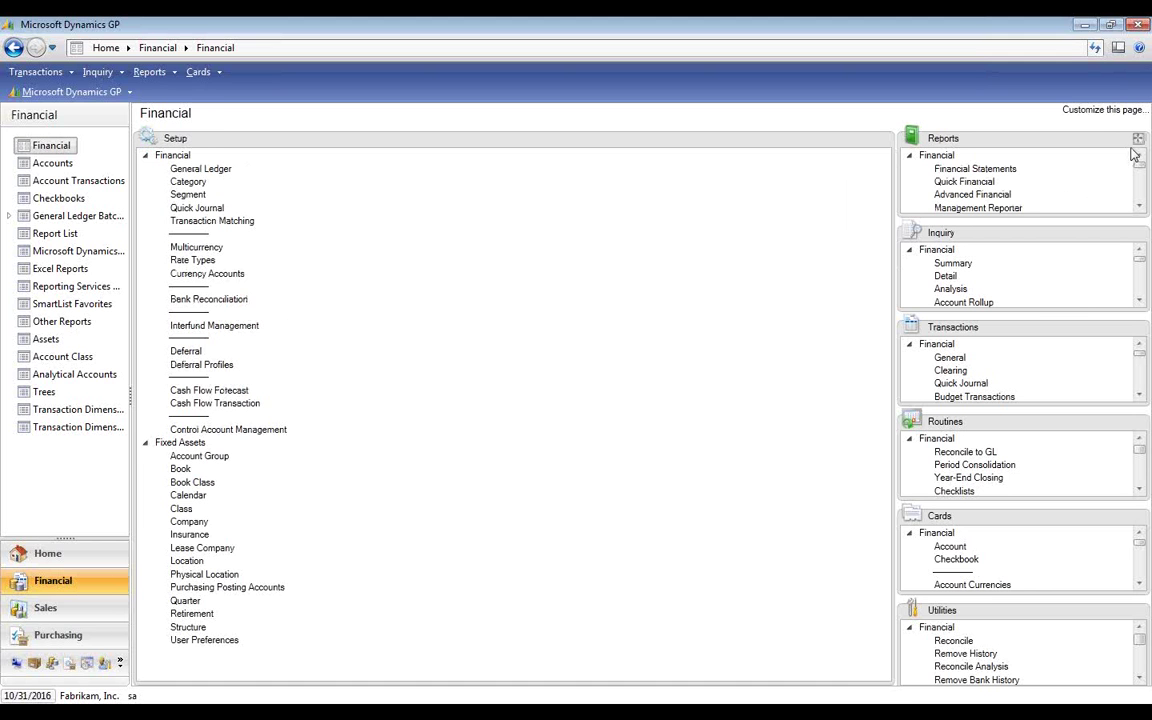
{"action": "left_click", "coordinate": [190, 521]}
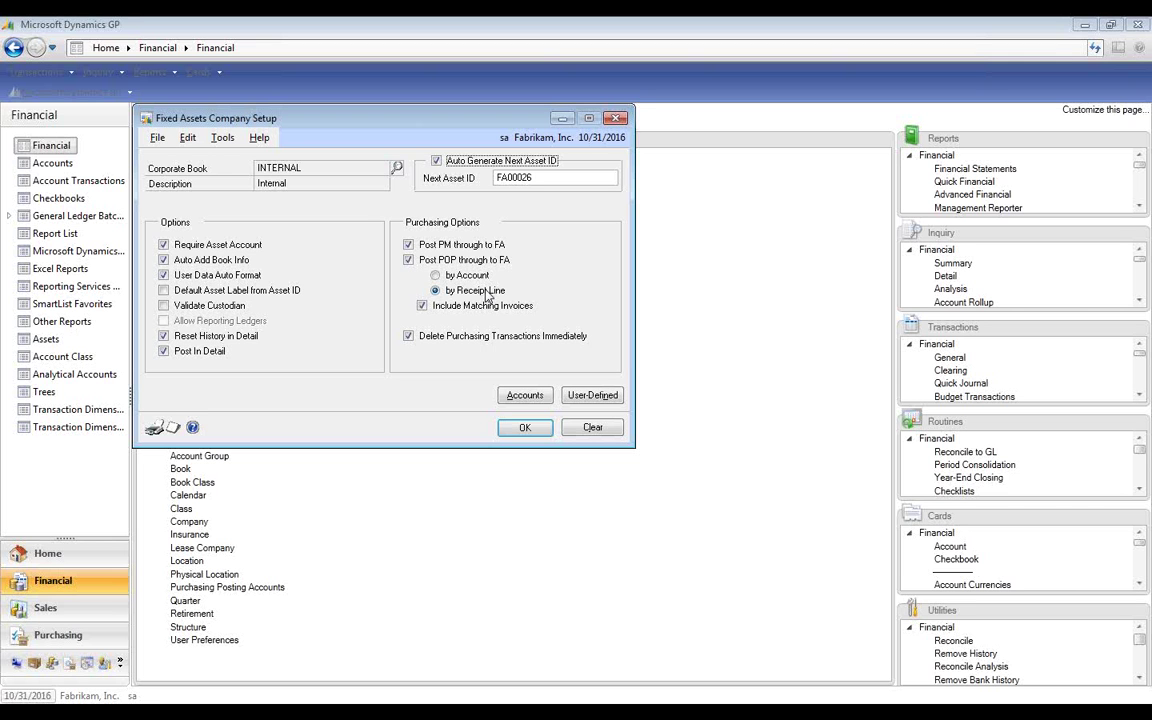
{"action": "left_click", "coordinate": [525, 428]}
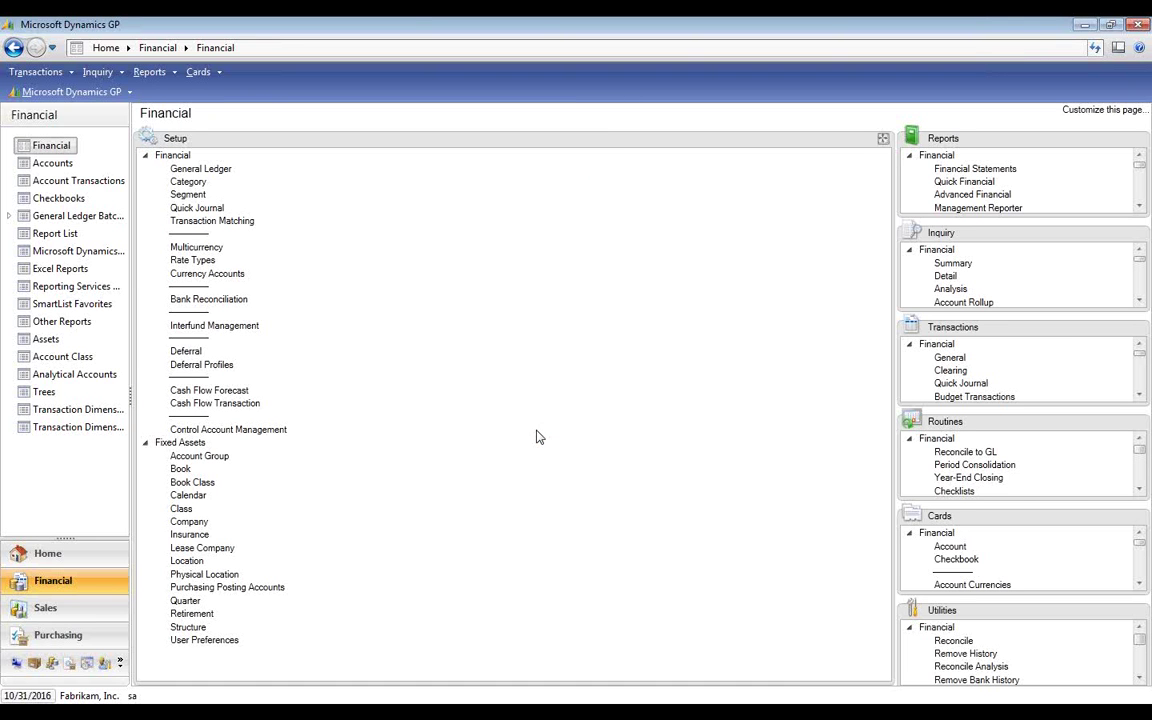
Step: Look over the Fixed Assets utilities in the Financial area, and return to the list of setup options
{"action": "left_click", "coordinate": [1139, 612]}
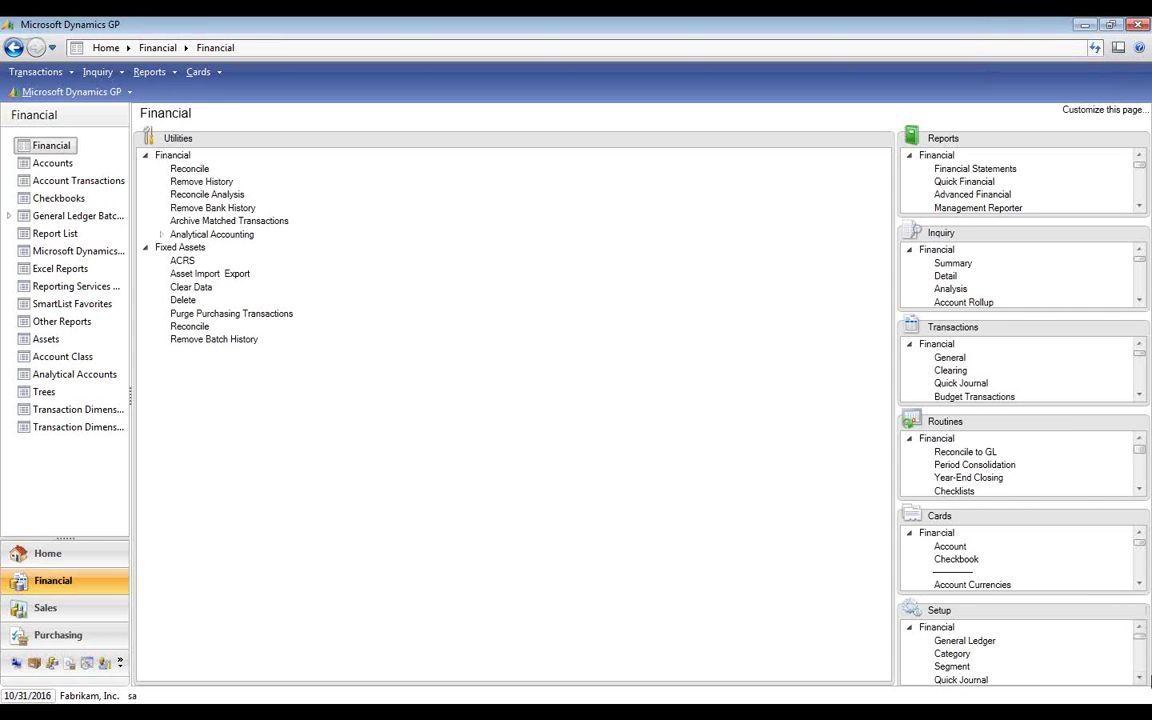
{"action": "left_click", "coordinate": [1139, 611]}
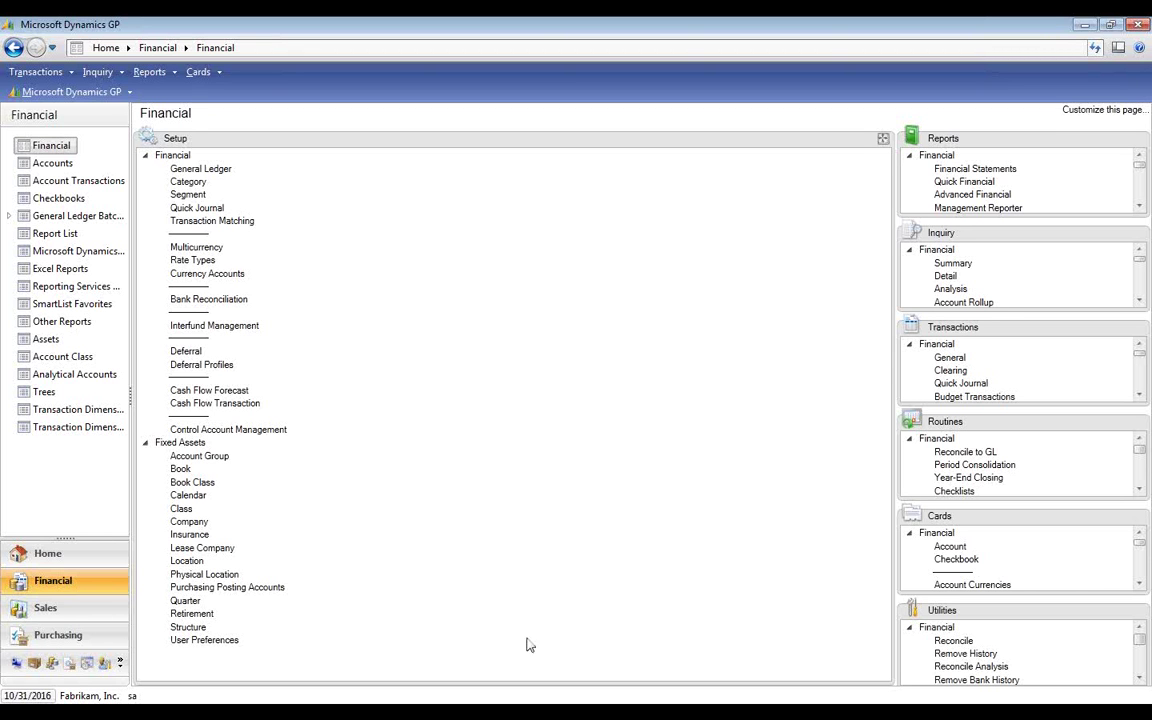
{"action": "left_click", "coordinate": [369, 712]}
{"action": "left_click", "coordinate": [373, 685]}
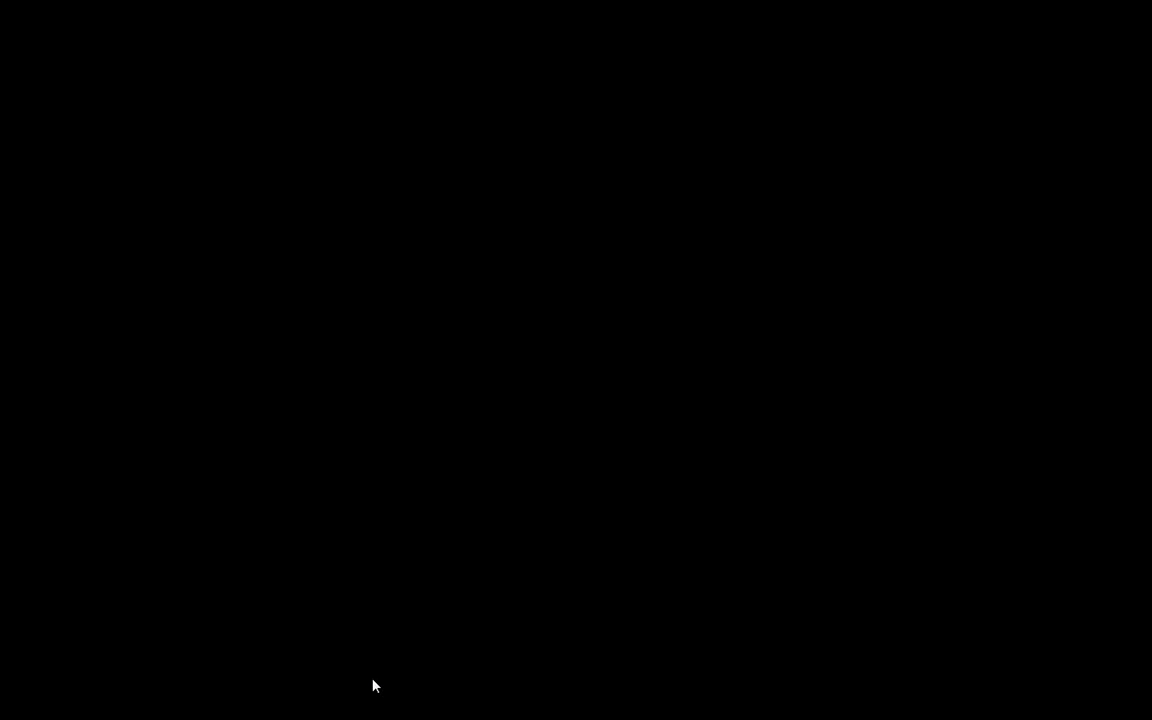